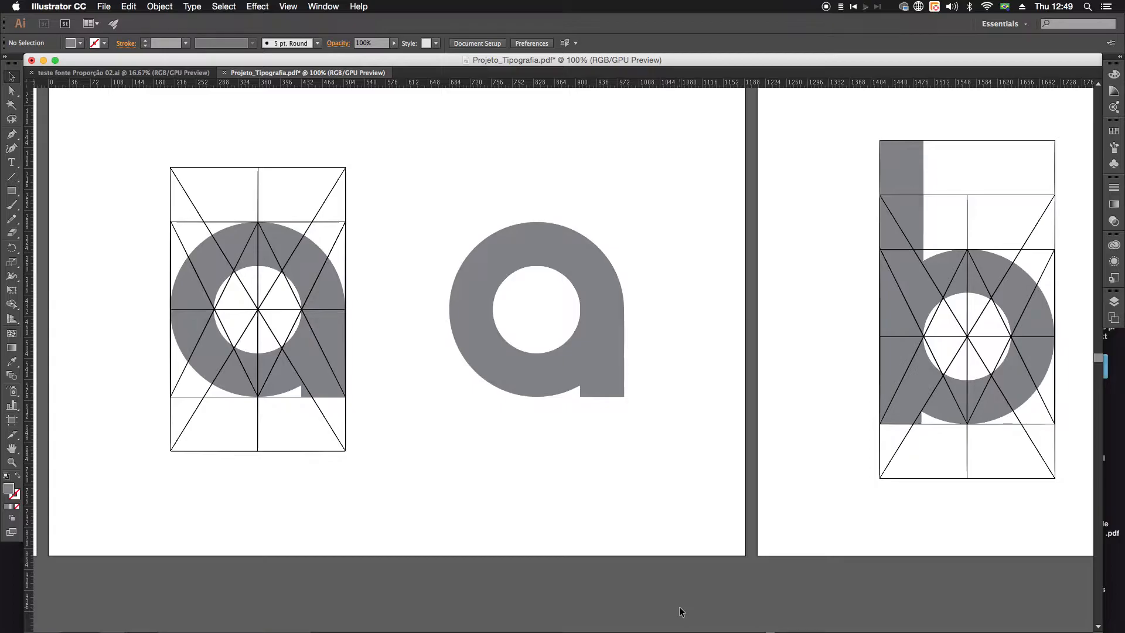
pyautogui.press('super+minus')
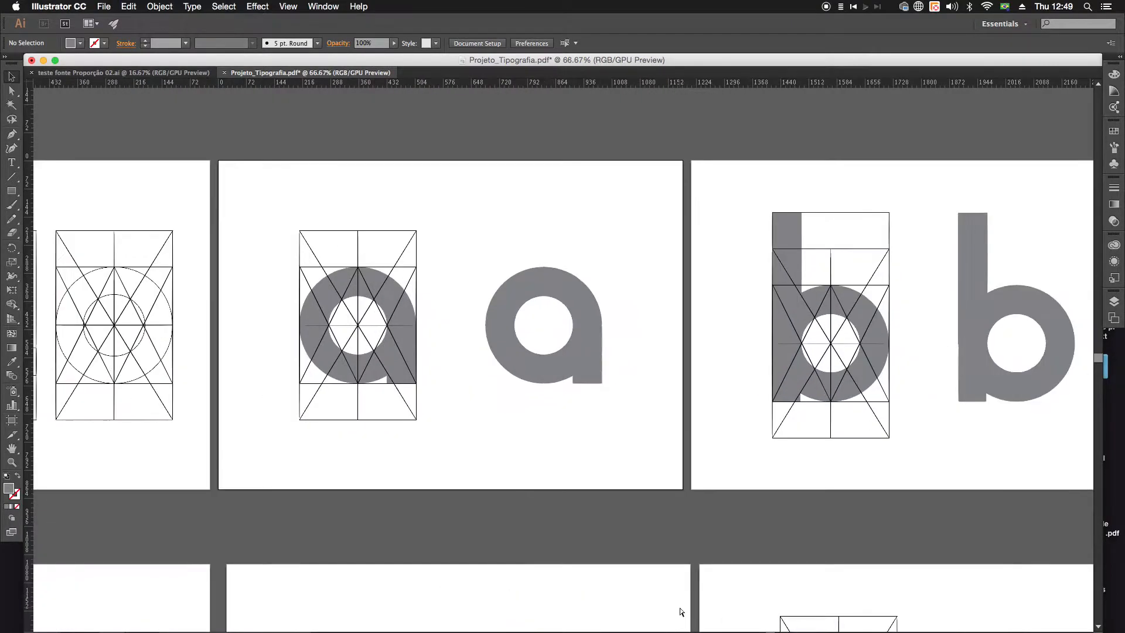
pyautogui.press('super+plus')
pyautogui.moveTo(426, 622)
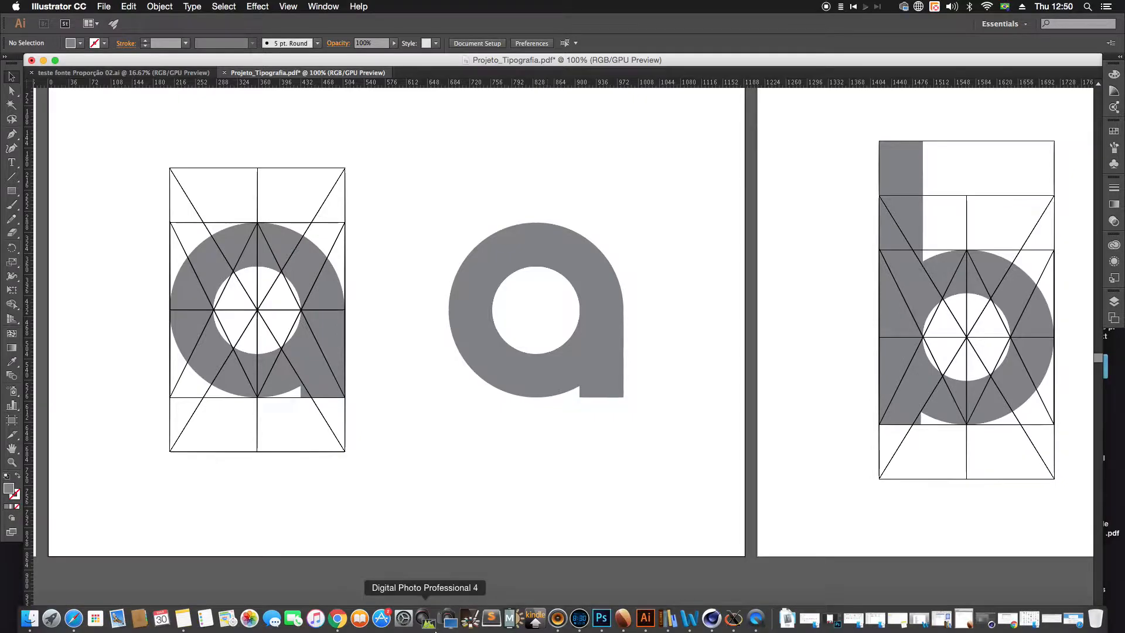
pyautogui.moveTo(174, 346); pyautogui.dragTo(111, 359)
pyautogui.moveTo(454, 463); pyautogui.dragTo(412, 434)
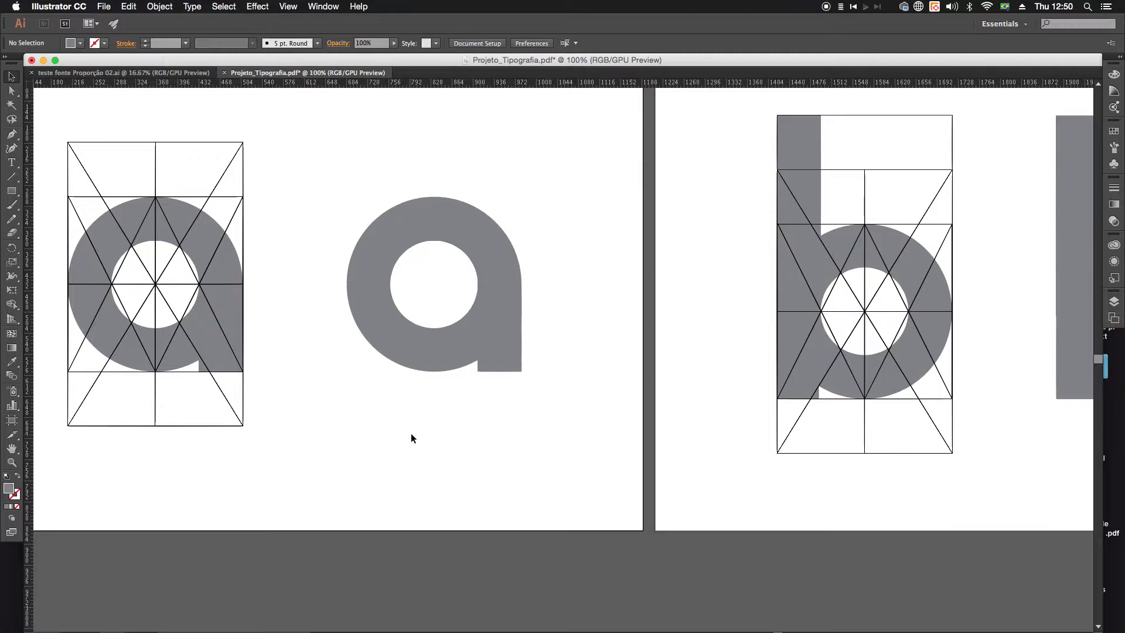
pyautogui.moveTo(411, 436); pyautogui.dragTo(411, 468)
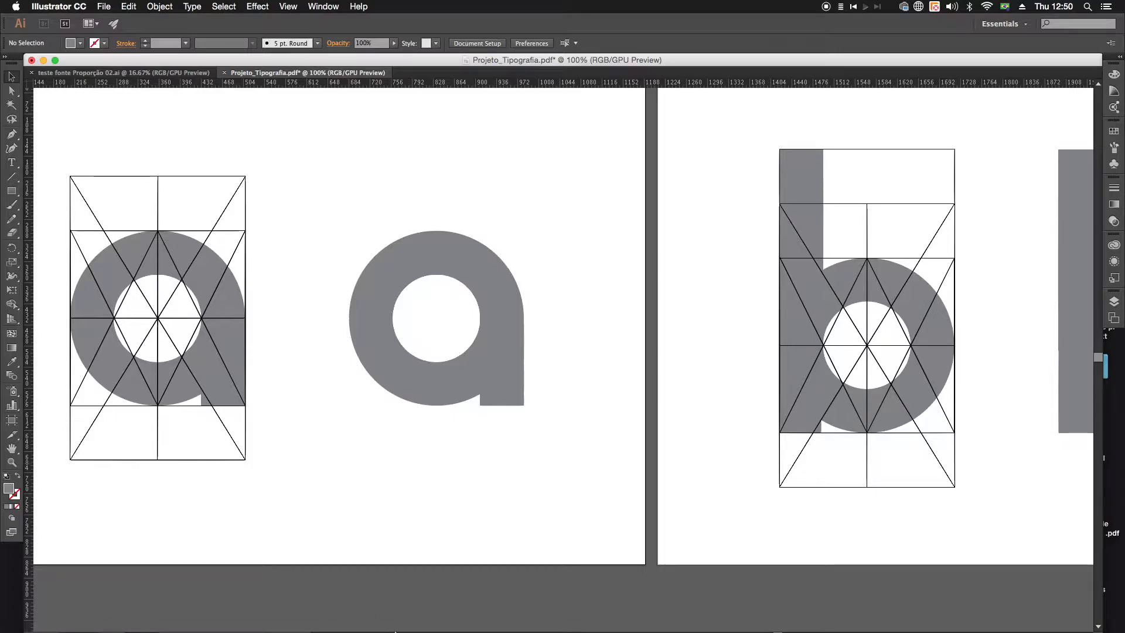
# Step: Switch to Safari, check the FontForge site's download page for the available platforms, and return to the home page
pyautogui.moveTo(388, 631)
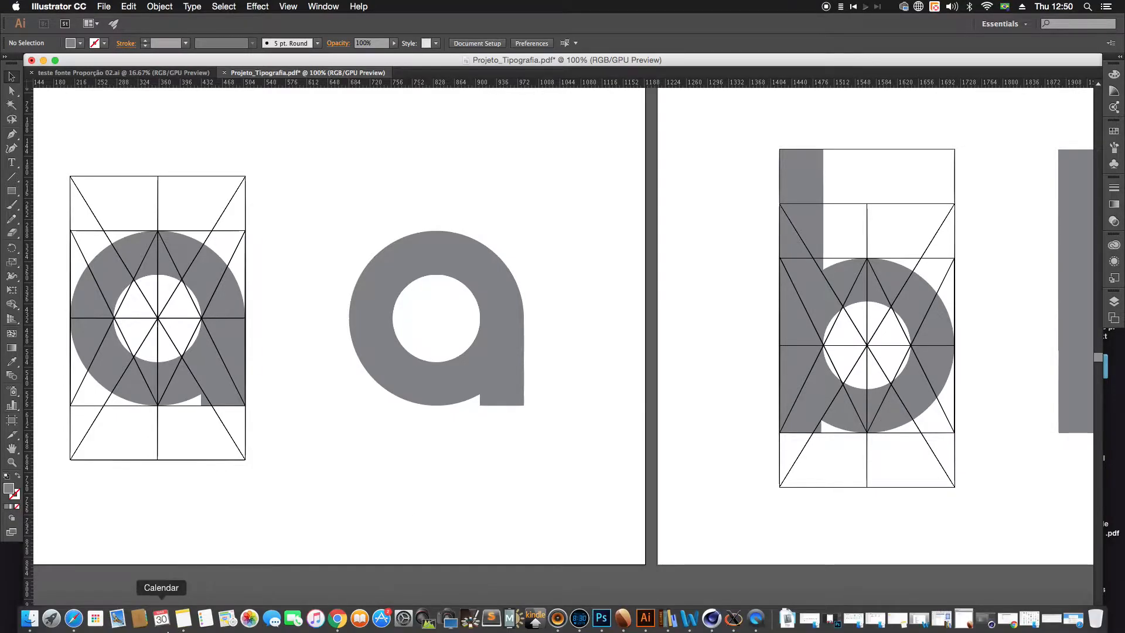
pyautogui.click(73, 618)
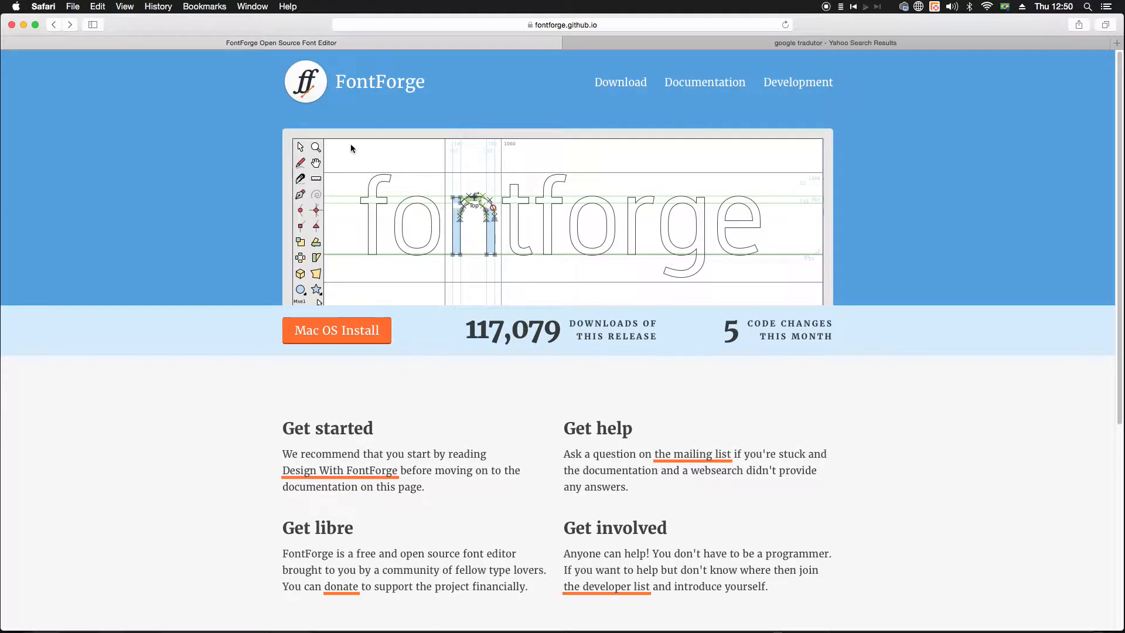
pyautogui.scroll(-5, 447, 359)
pyautogui.scroll(5, 451, 358)
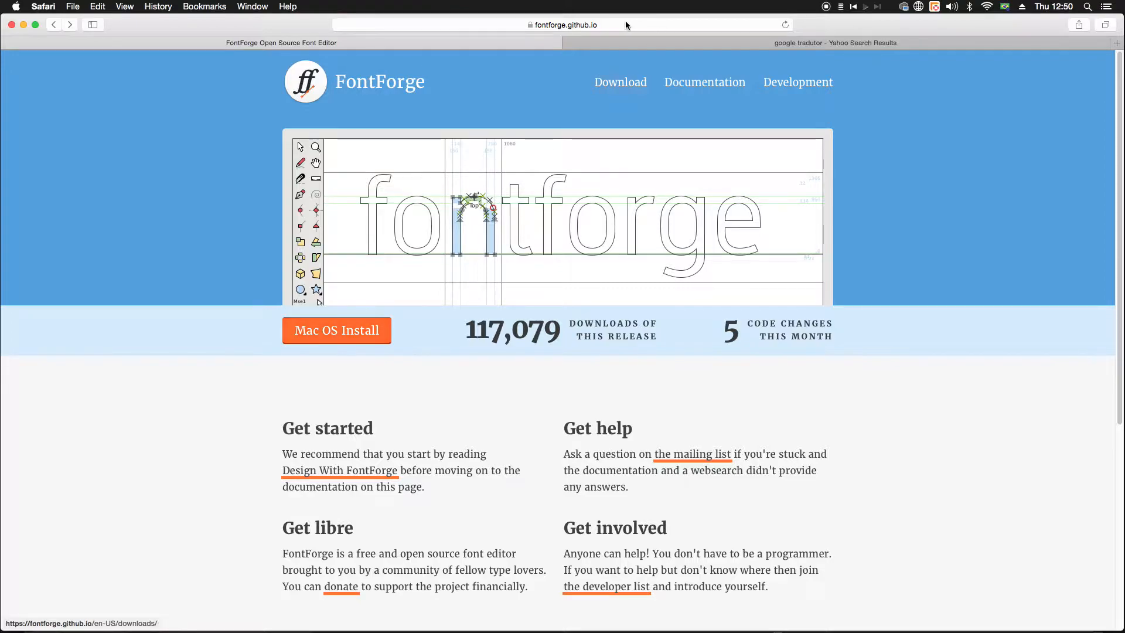
pyautogui.click(634, 85)
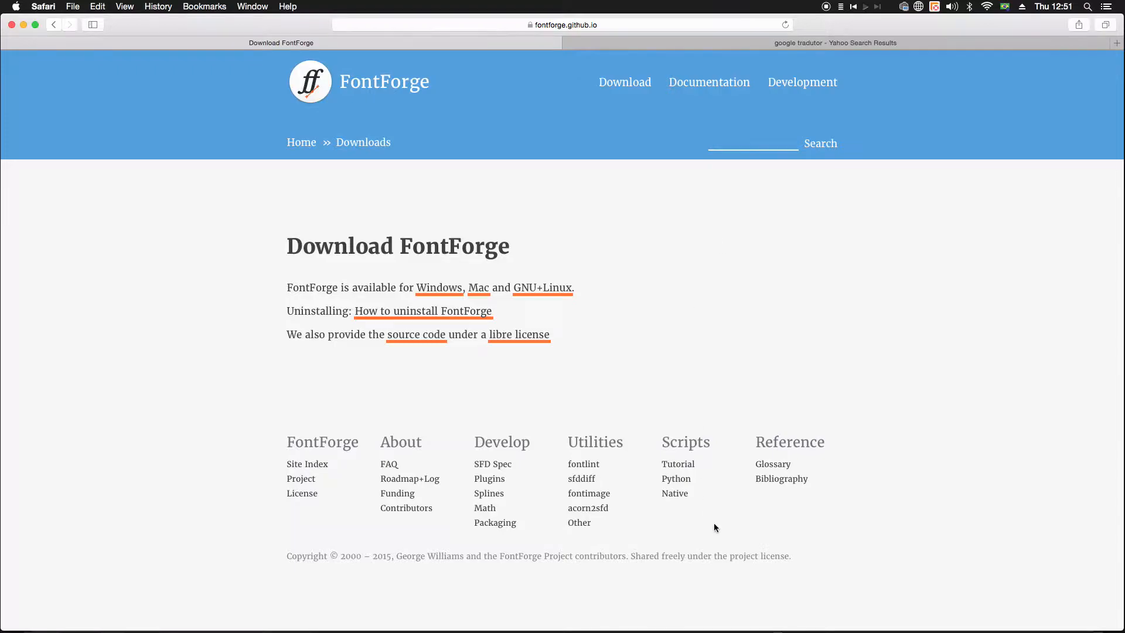
pyautogui.click(53, 27)
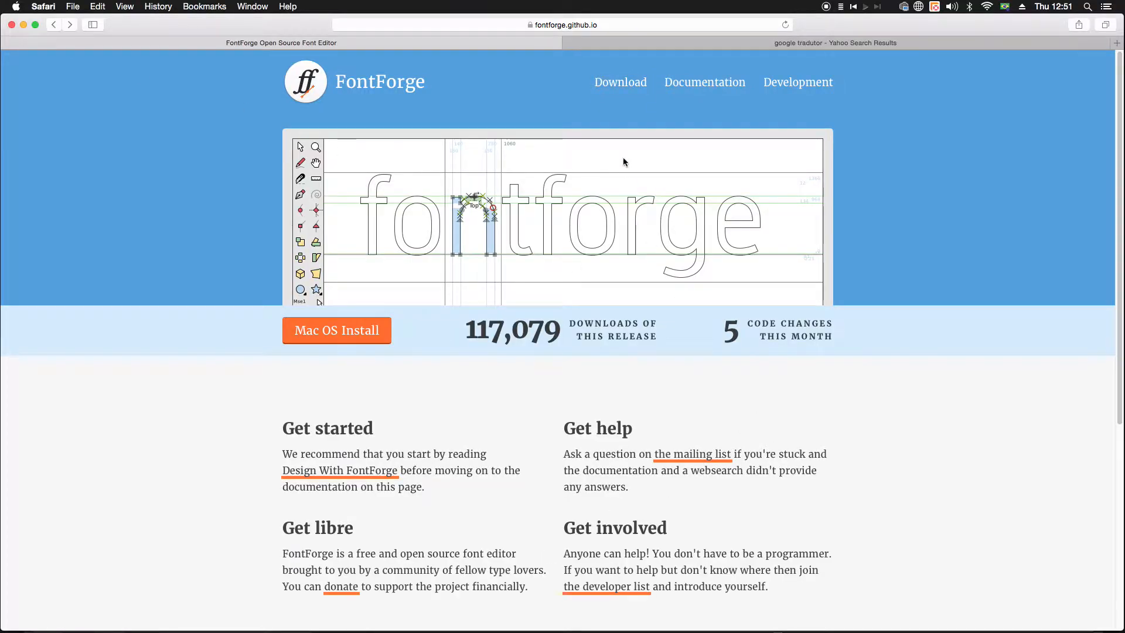
# Step: Open the Design With FontForge online book from the FontForge documentation and look over its chapter list
pyautogui.click(712, 85)
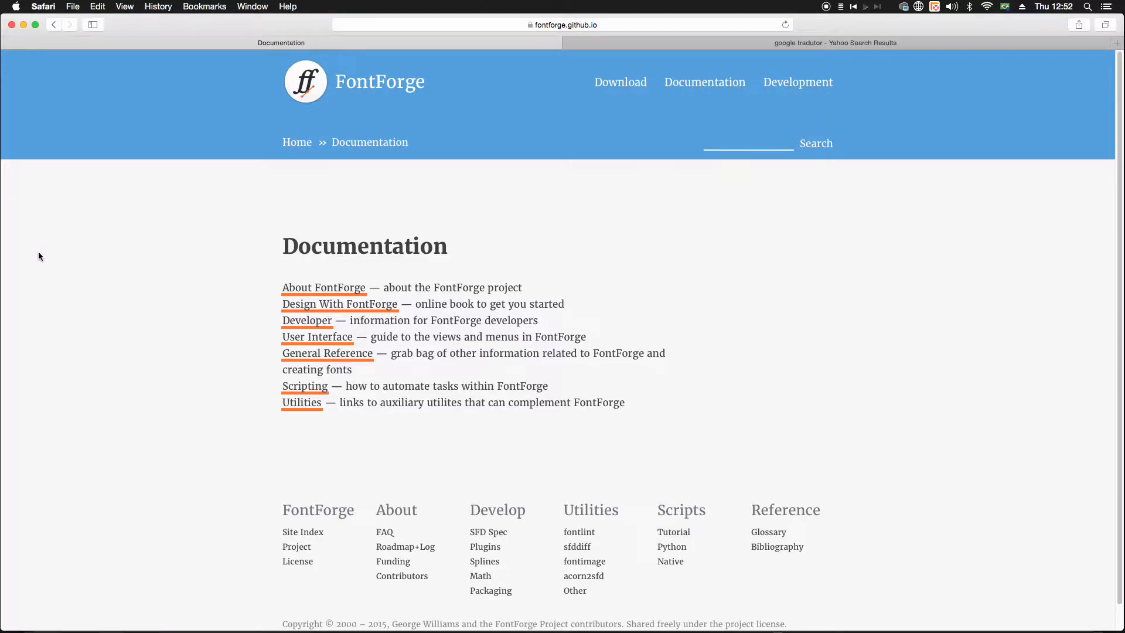
pyautogui.click(315, 305)
pyautogui.scroll(-5, 384, 374)
pyautogui.scroll(-10, 383, 373)
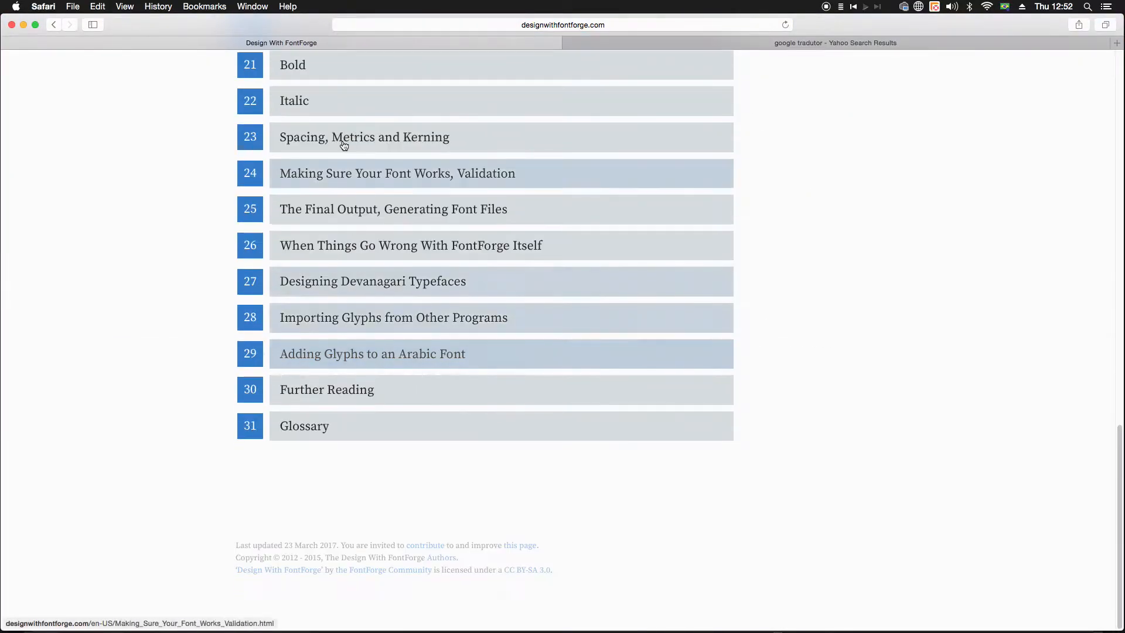
pyautogui.scroll(15, 396, 376)
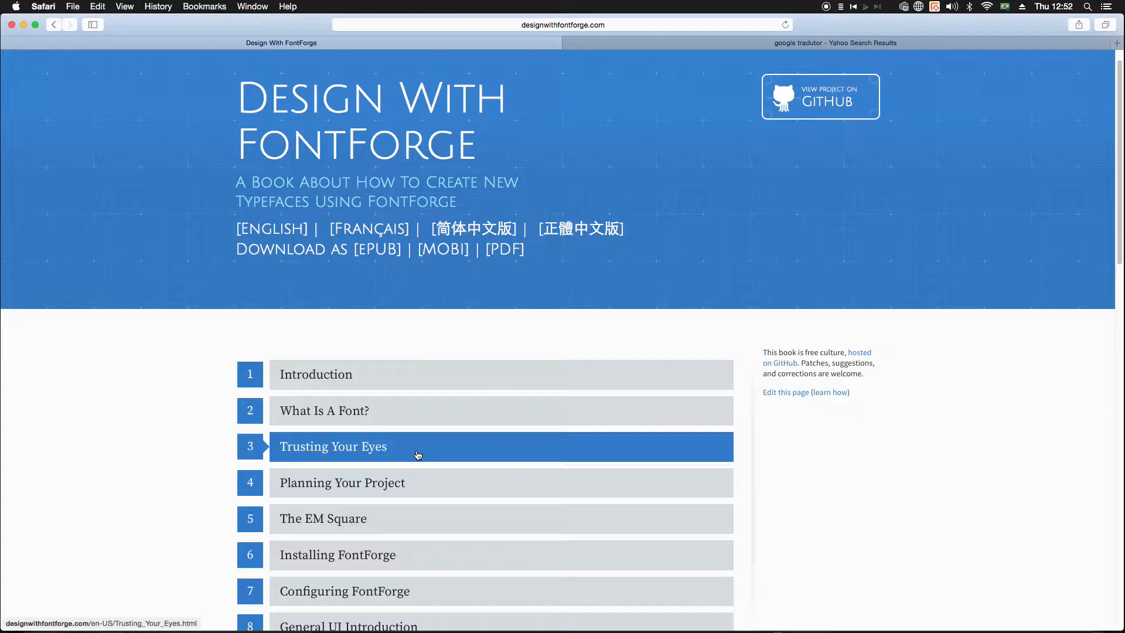
# Step: Find and open the book chapter Spacing, Metrics and Kerning
pyautogui.scroll(-4, 586, 485)
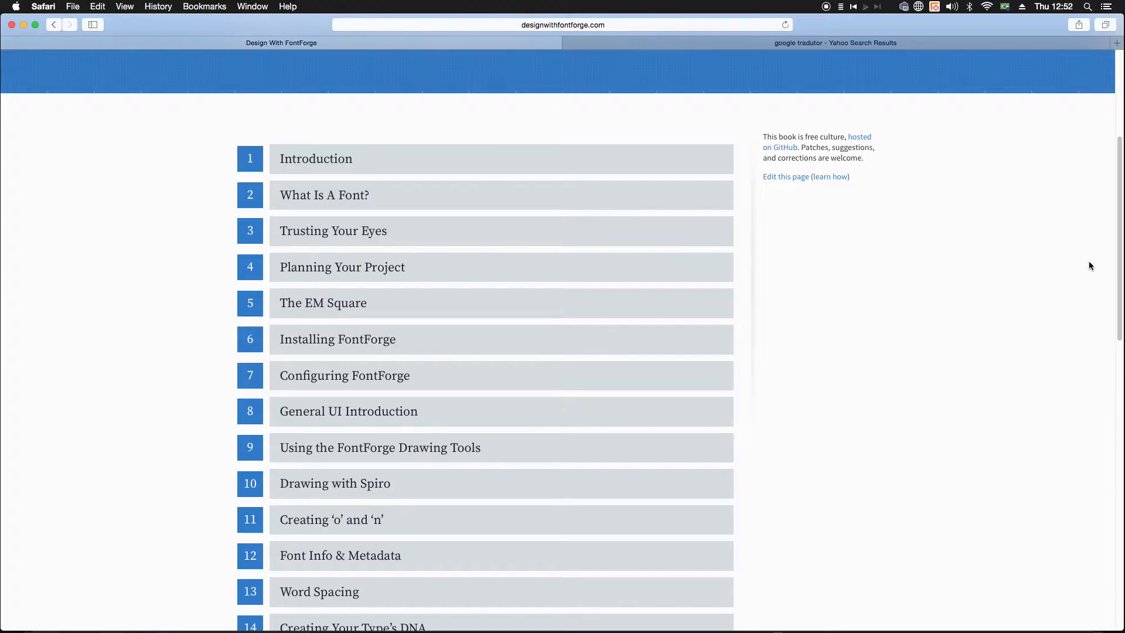
pyautogui.scroll(-3, 1028, 310)
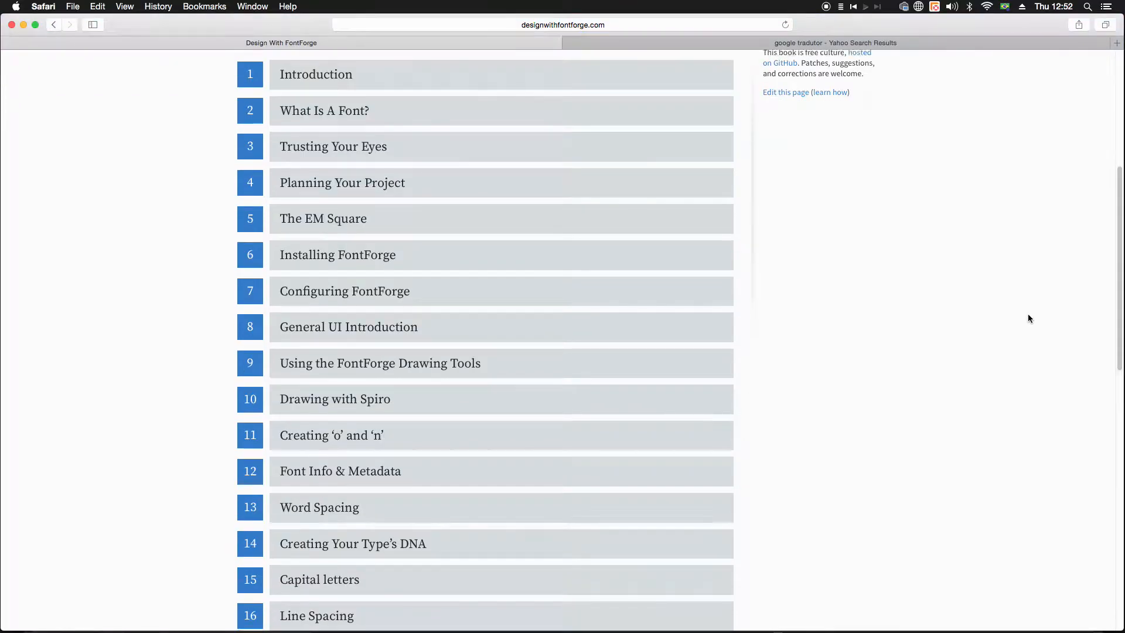
pyautogui.scroll(-2, 1039, 316)
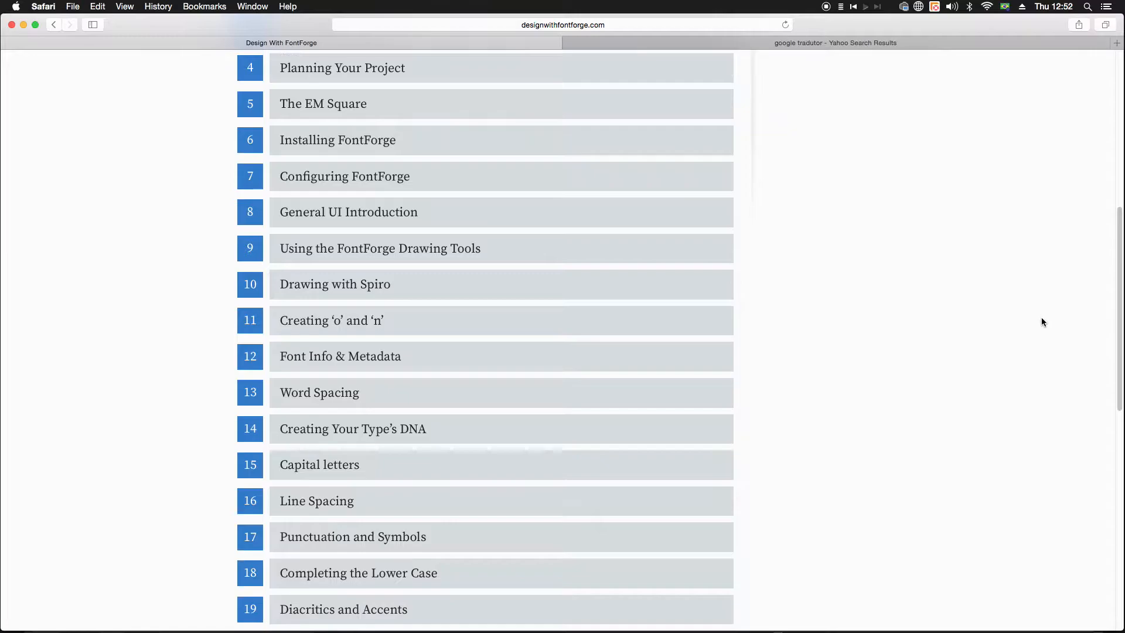
pyautogui.scroll(-3, 441, 334)
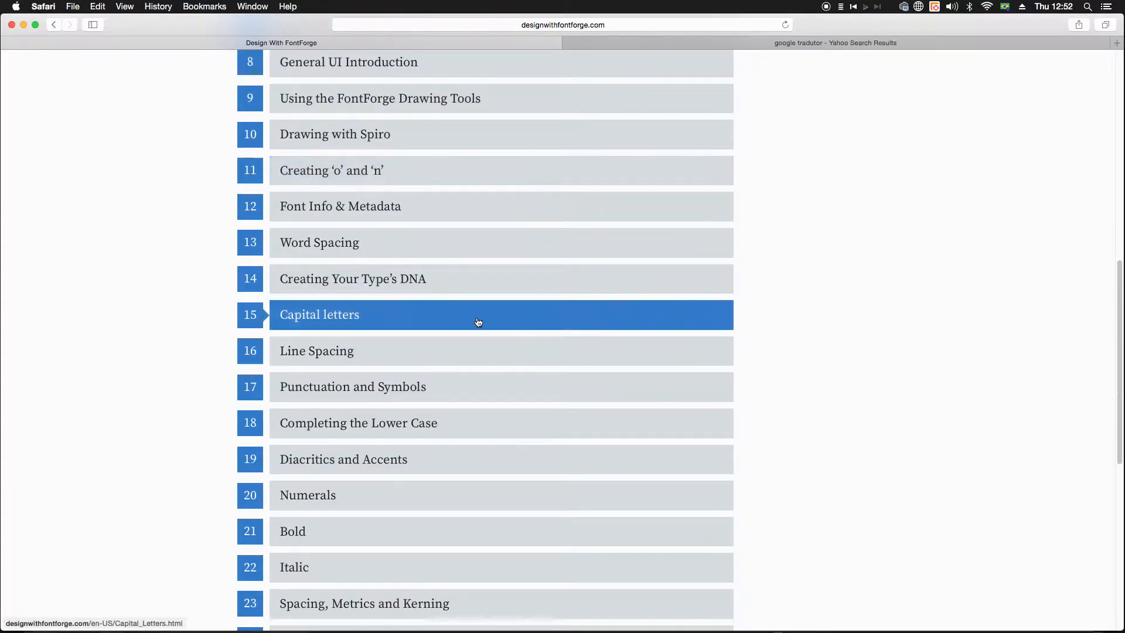
pyautogui.scroll(-1, 479, 322)
pyautogui.scroll(-3, 479, 323)
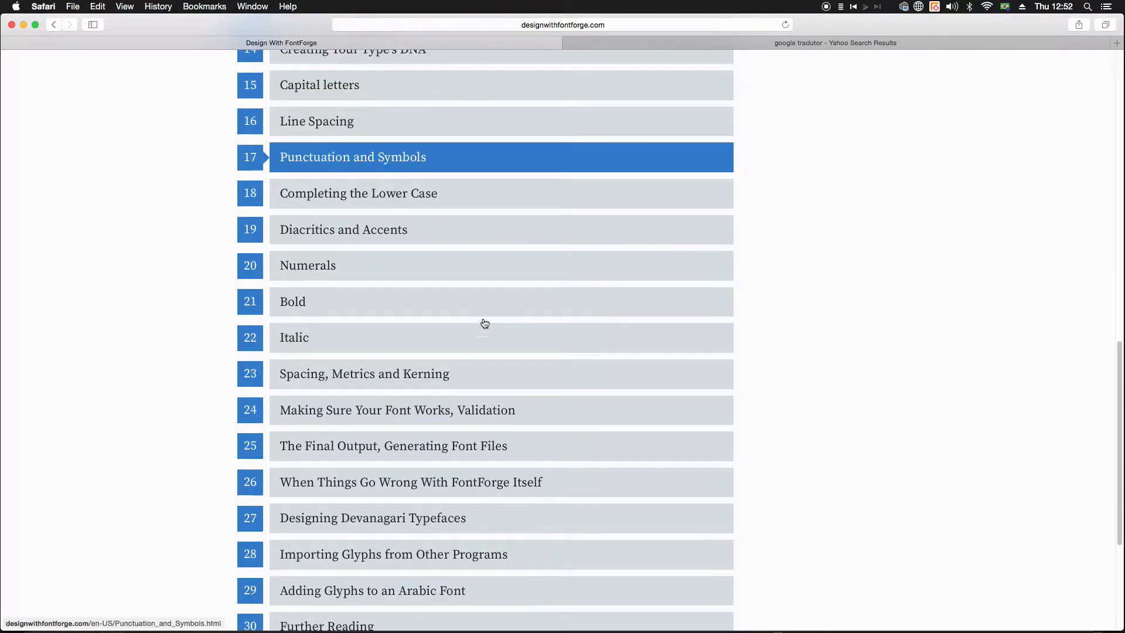
pyautogui.click(419, 381)
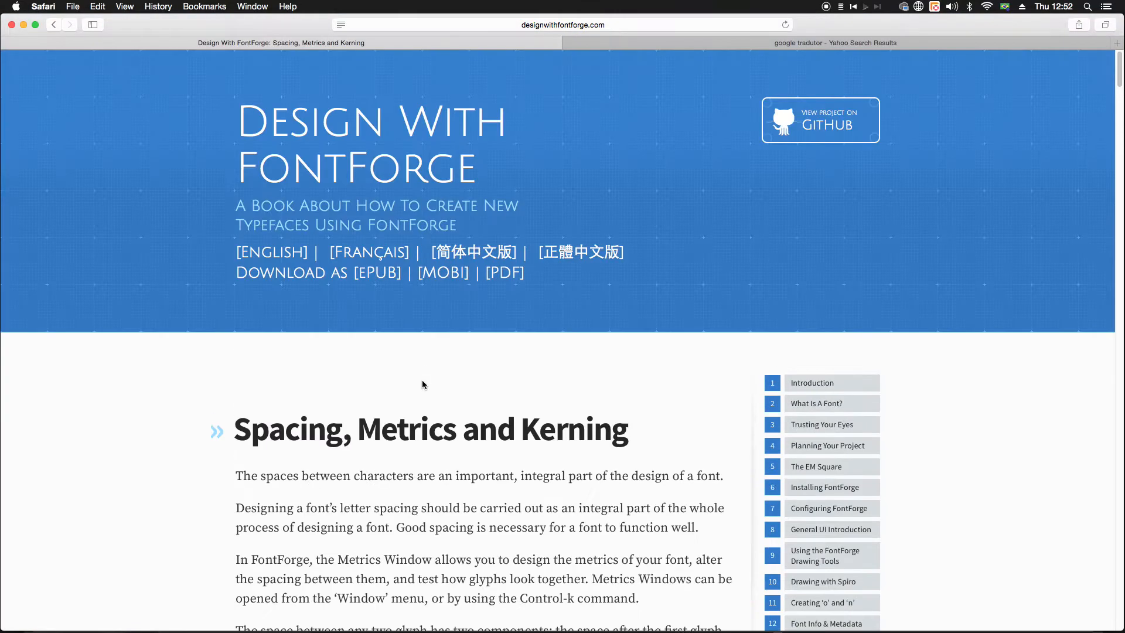
# Step: Copy the chapter's web address and paste it into Google Translate, opened from the existing google tradutor search results
pyautogui.click(617, 24)
pyautogui.press('super+c')
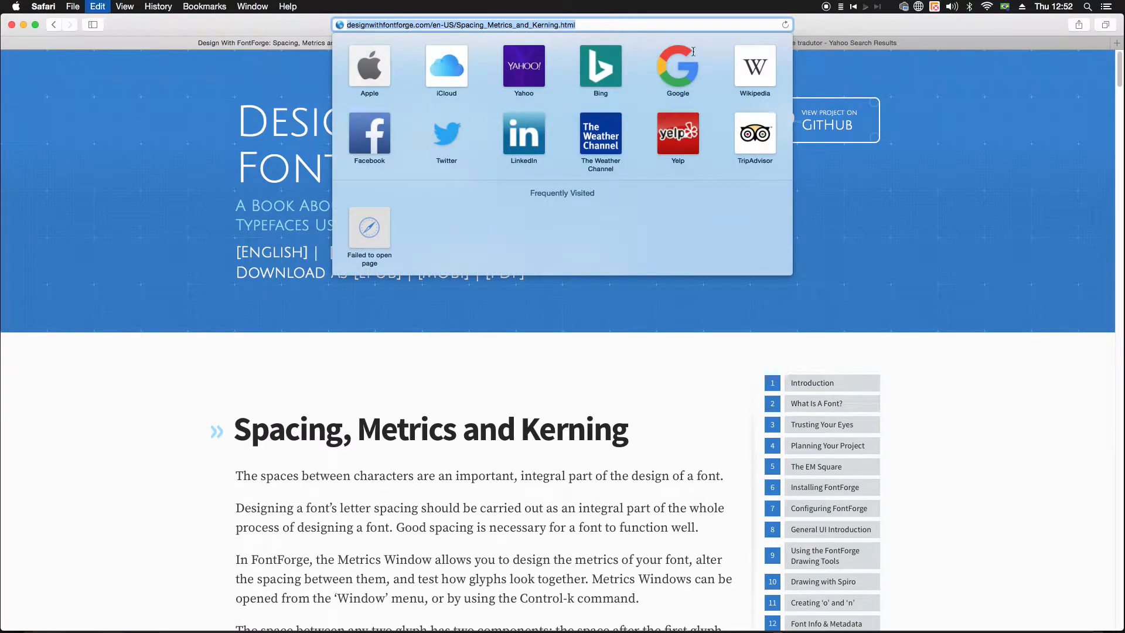
pyautogui.click(867, 45)
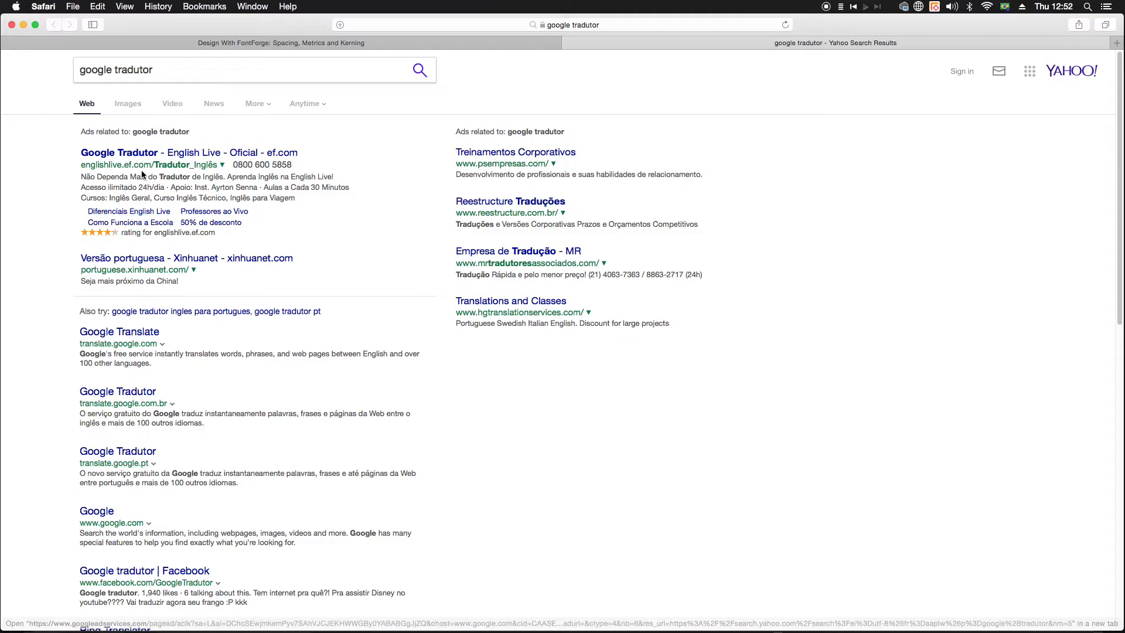
pyautogui.click(142, 339)
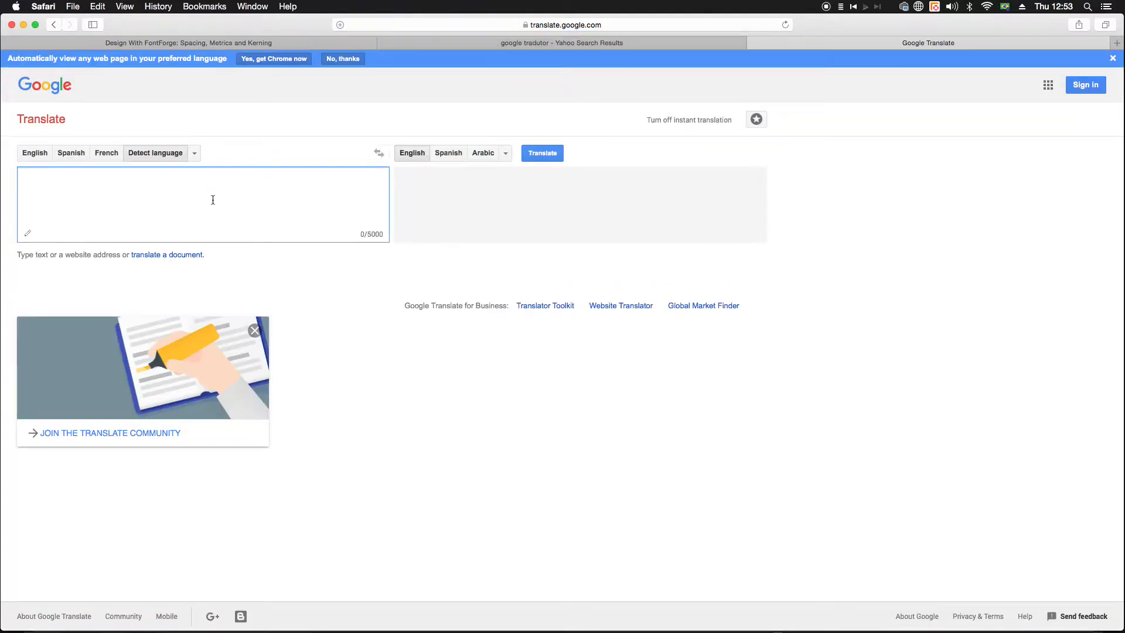
pyautogui.press('super+v')
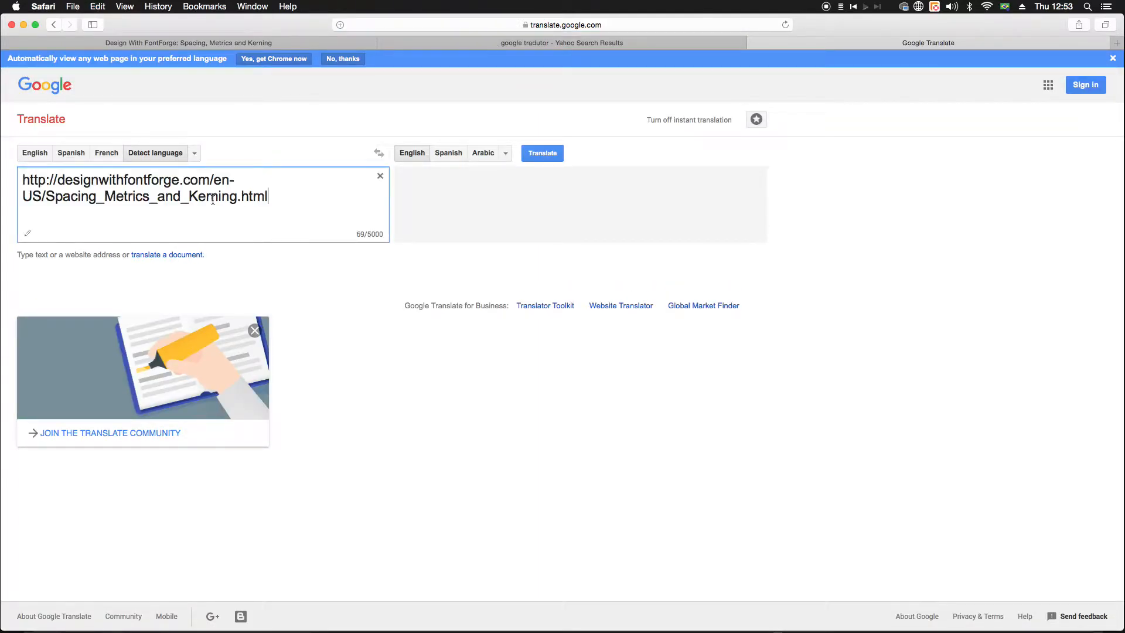
# Step: Set the translation's target language to Portuguese and open the translated version of the chapter page
pyautogui.click(507, 155)
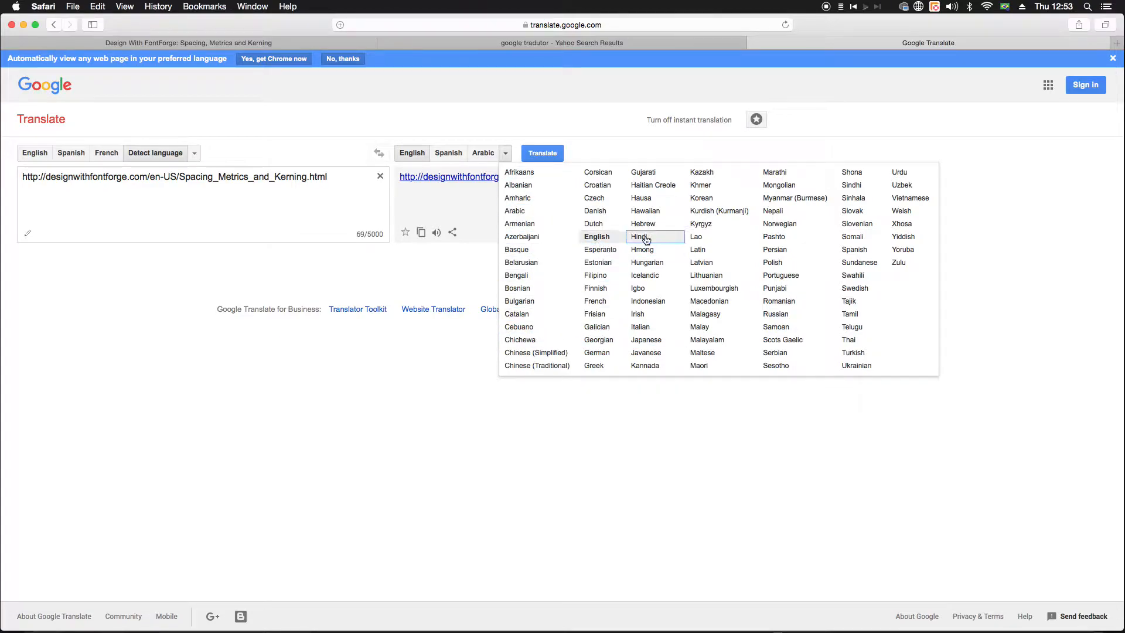
pyautogui.click(768, 276)
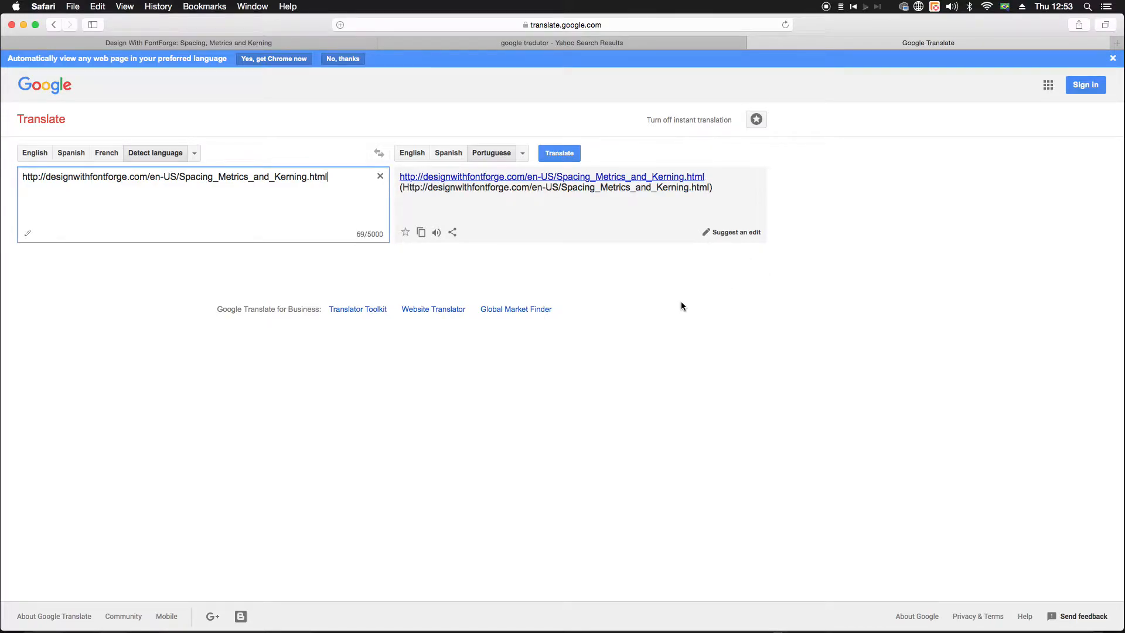
pyautogui.click(524, 178)
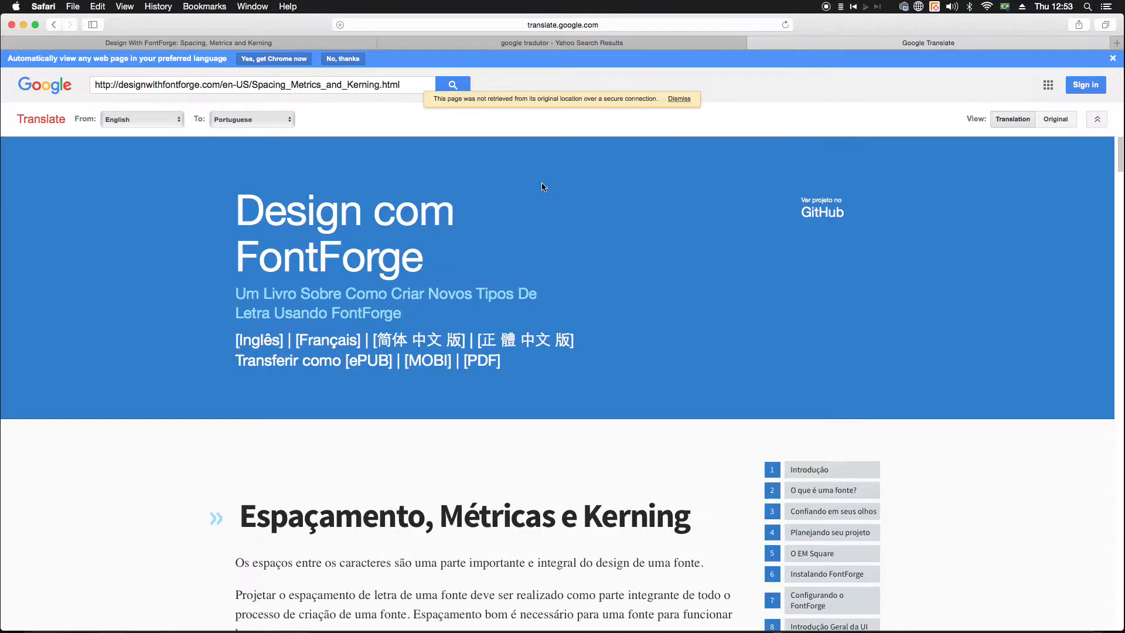
# Step: Examine the Portuguese translation of the chapter, including its sections on the metrics window, general principles and kerning pairs, and return to its start
pyautogui.scroll(-3, 396, 337)
pyautogui.scroll(-15, 396, 336)
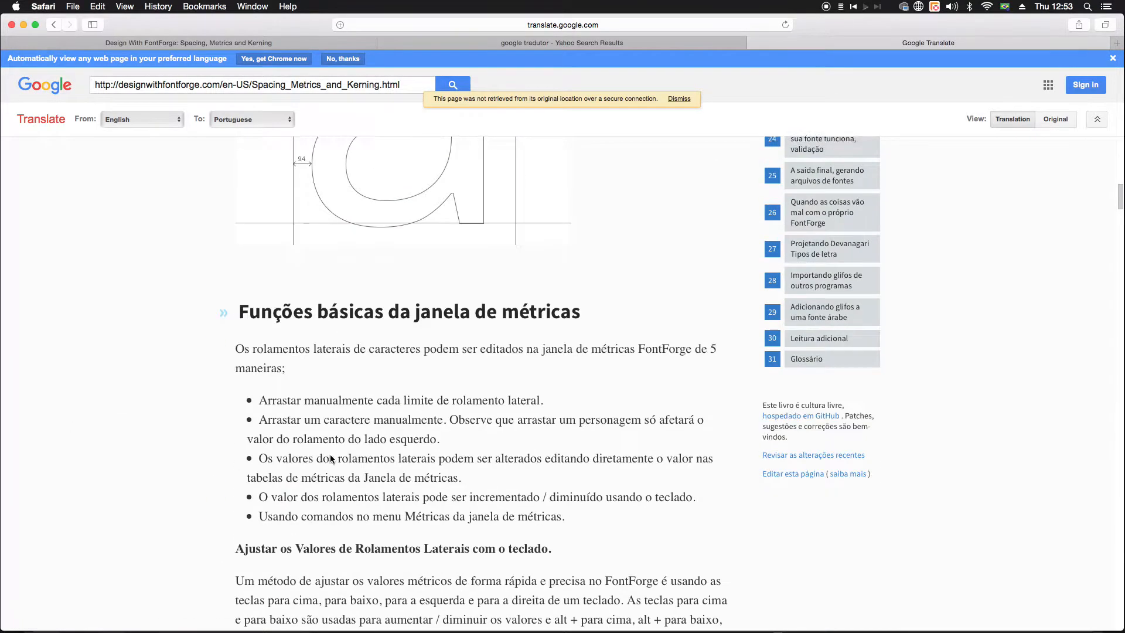
pyautogui.scroll(-10, 332, 459)
pyautogui.moveTo(277, 386)
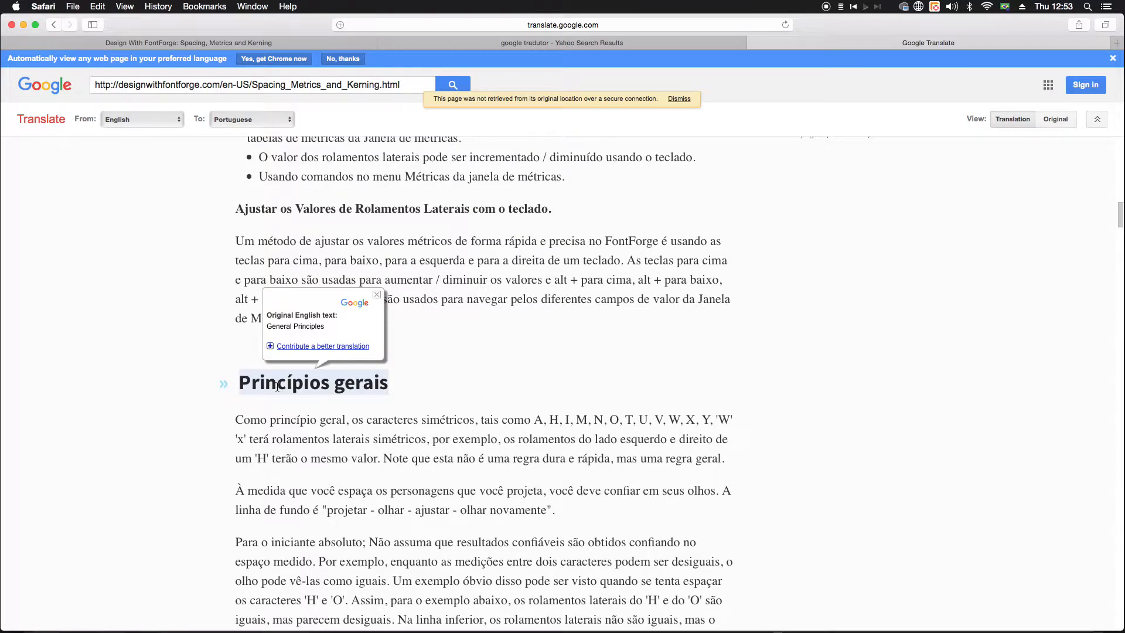
pyautogui.scroll(-3, 311, 381)
pyautogui.scroll(-3, 350, 444)
pyautogui.scroll(-15, 354, 444)
pyautogui.scroll(-20, 347, 451)
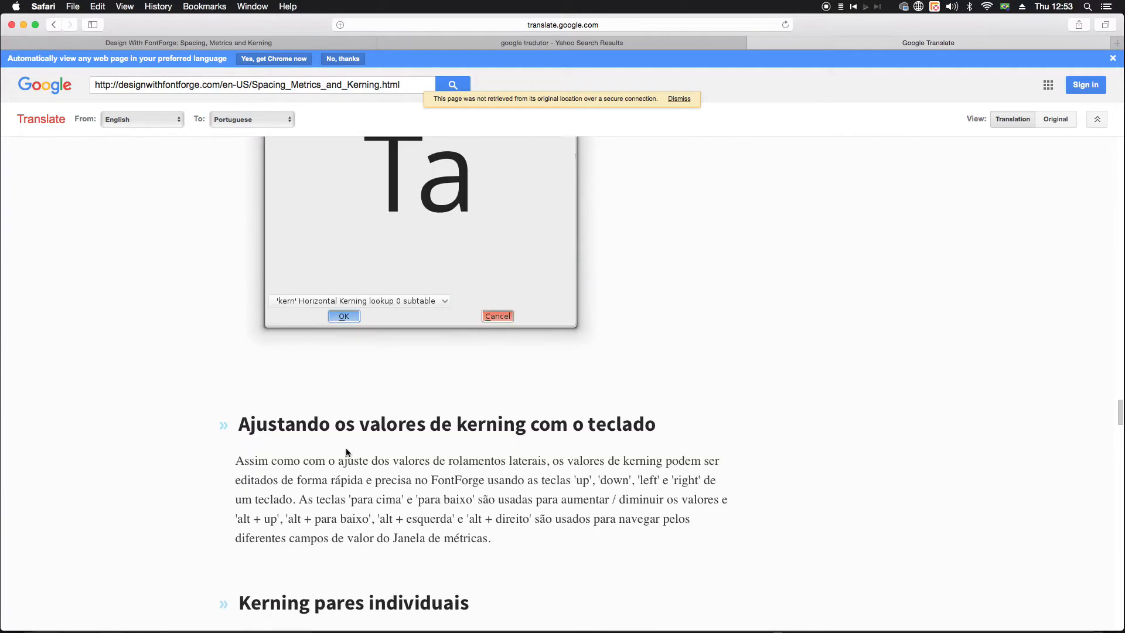
pyautogui.scroll(4, 346, 449)
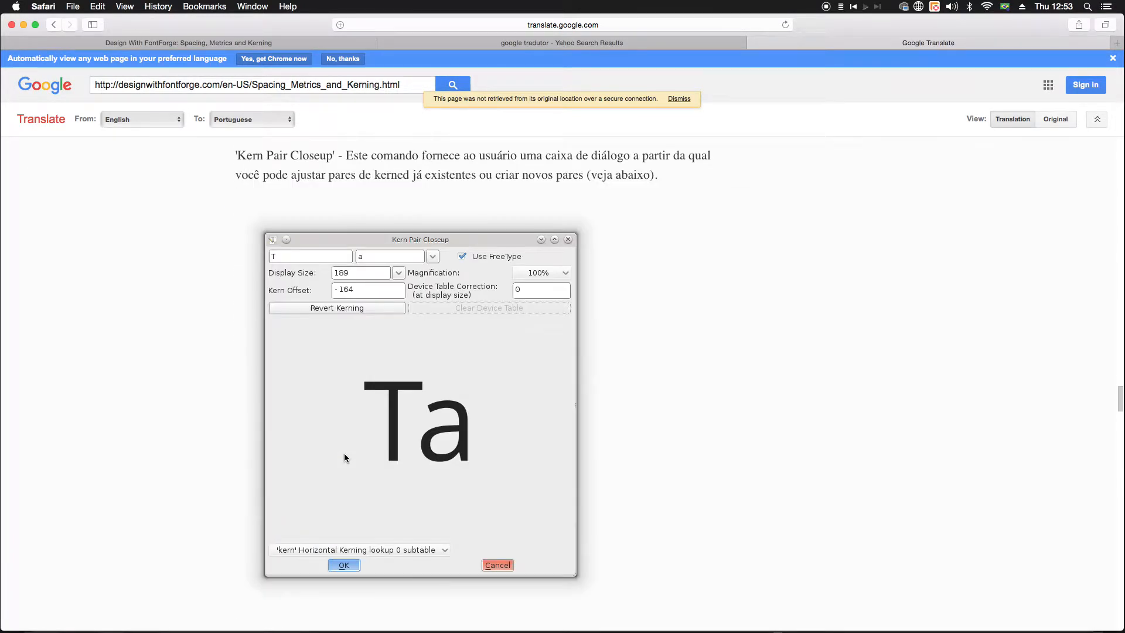
pyautogui.scroll(-9, 457, 481)
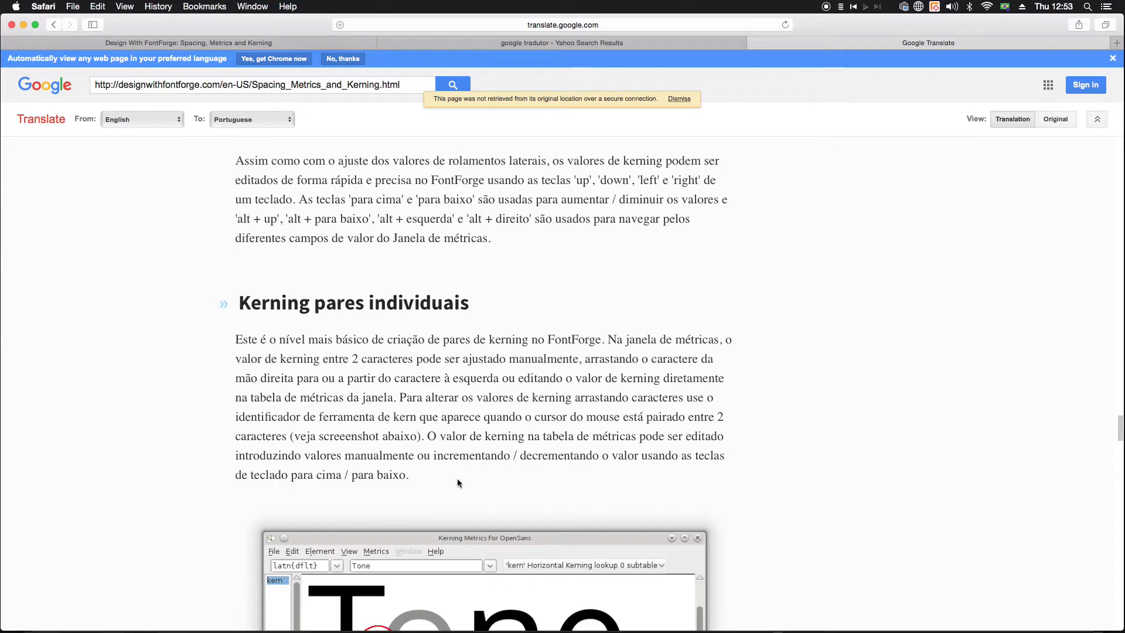
pyautogui.scroll(-10, 457, 482)
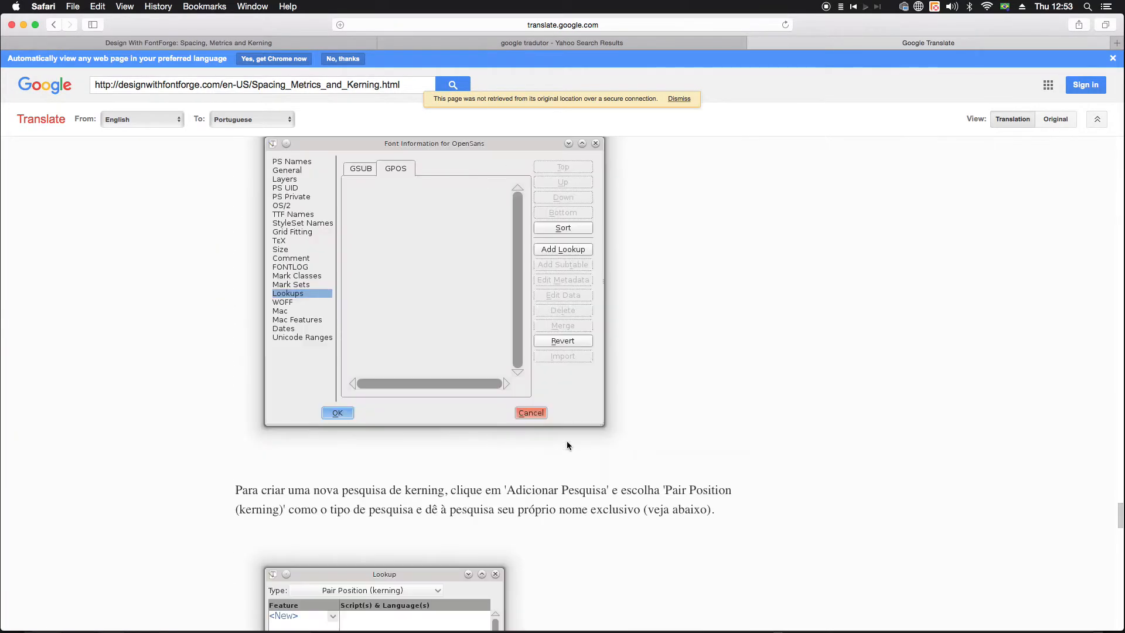
pyautogui.scroll(12, 567, 441)
pyautogui.scroll(20, 568, 439)
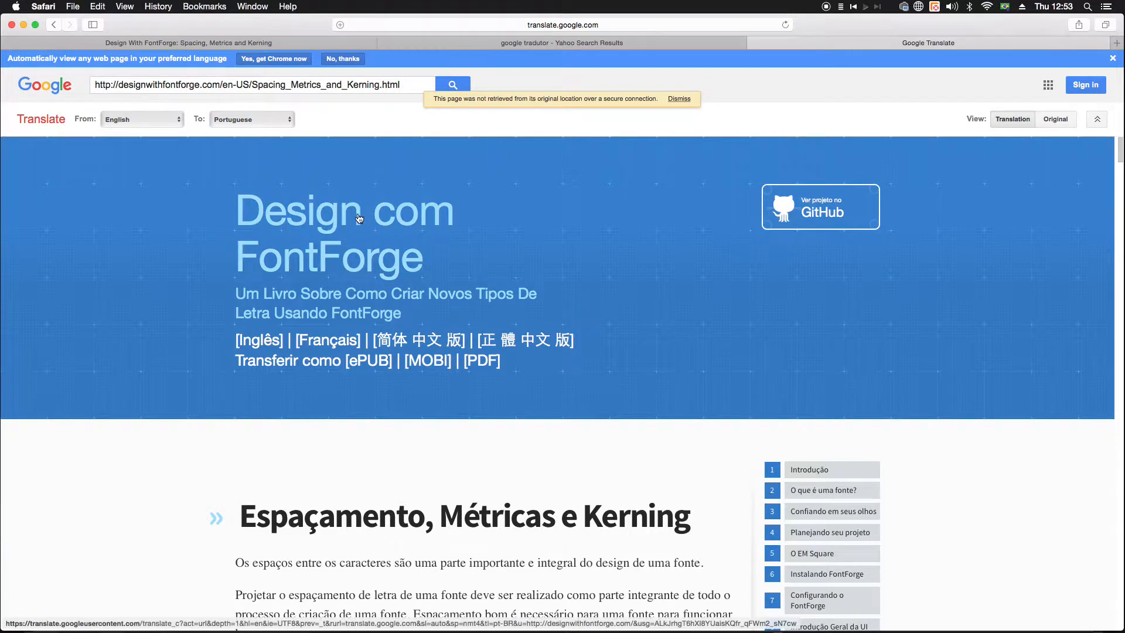
# Step: Return to the original book's browser tab and go back to the FontForge Documentation page
pyautogui.click(175, 43)
pyautogui.click(53, 24)
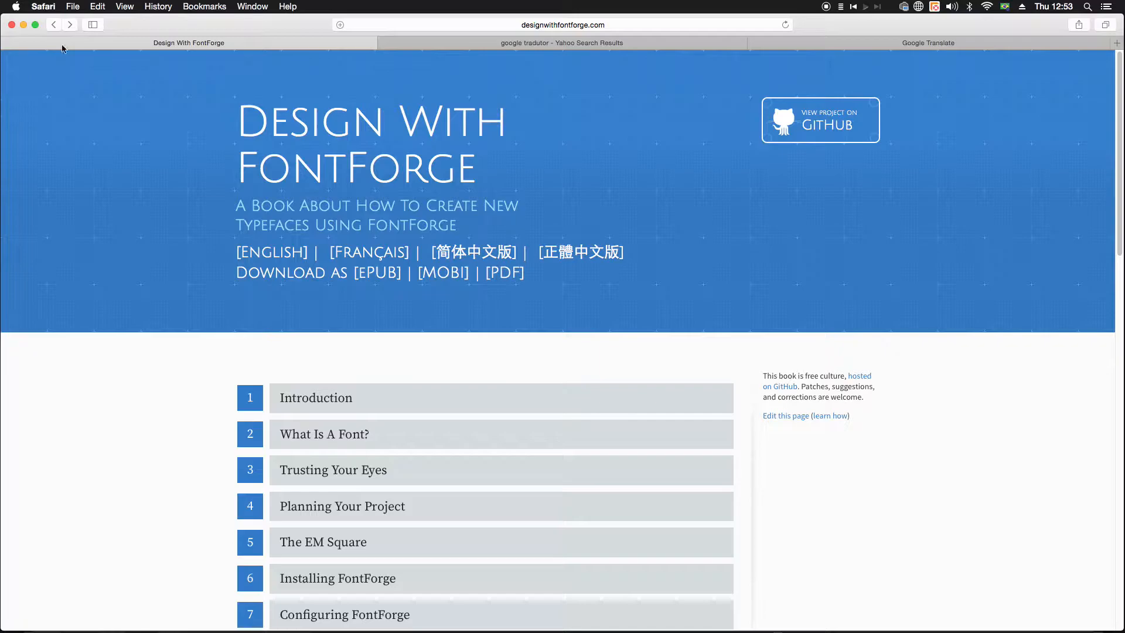
pyautogui.click(55, 25)
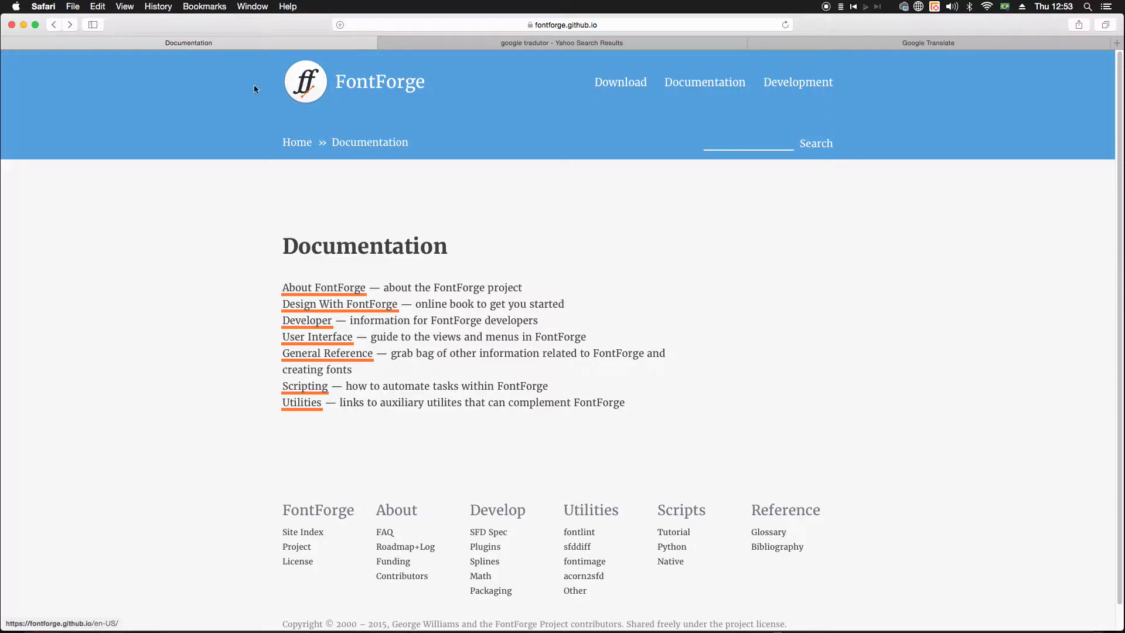
pyautogui.scroll(-1, 401, 115)
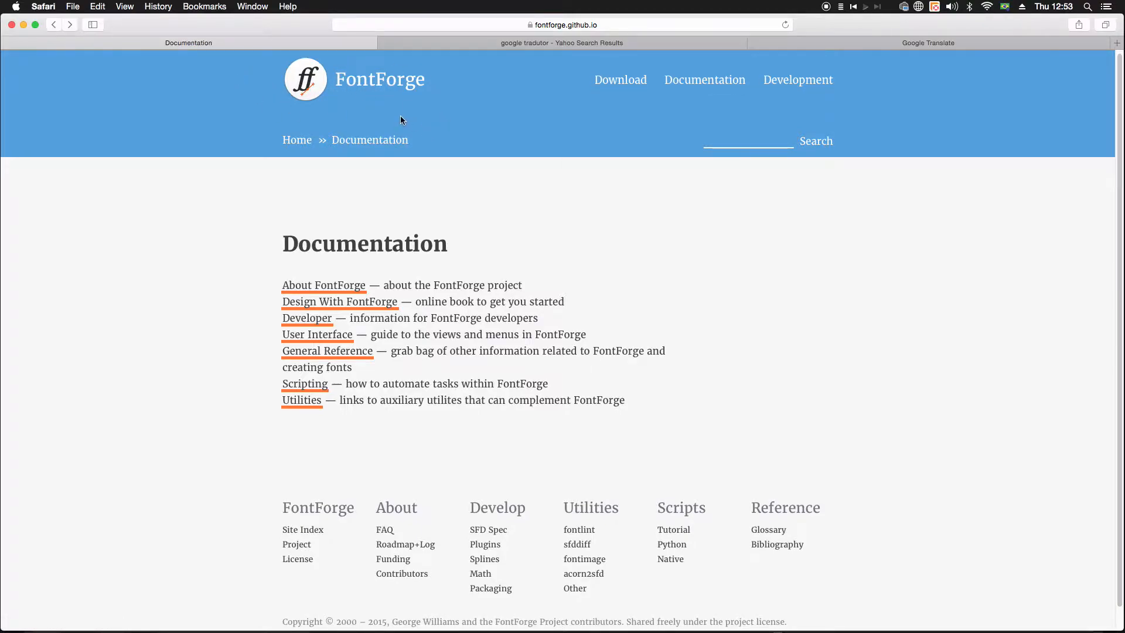
# Step: Minimize the browser to switch to Illustrator and select the plain gray letter a beside its construction grid in Projeto_Tipografia.pdf
pyautogui.scroll(1, 402, 113)
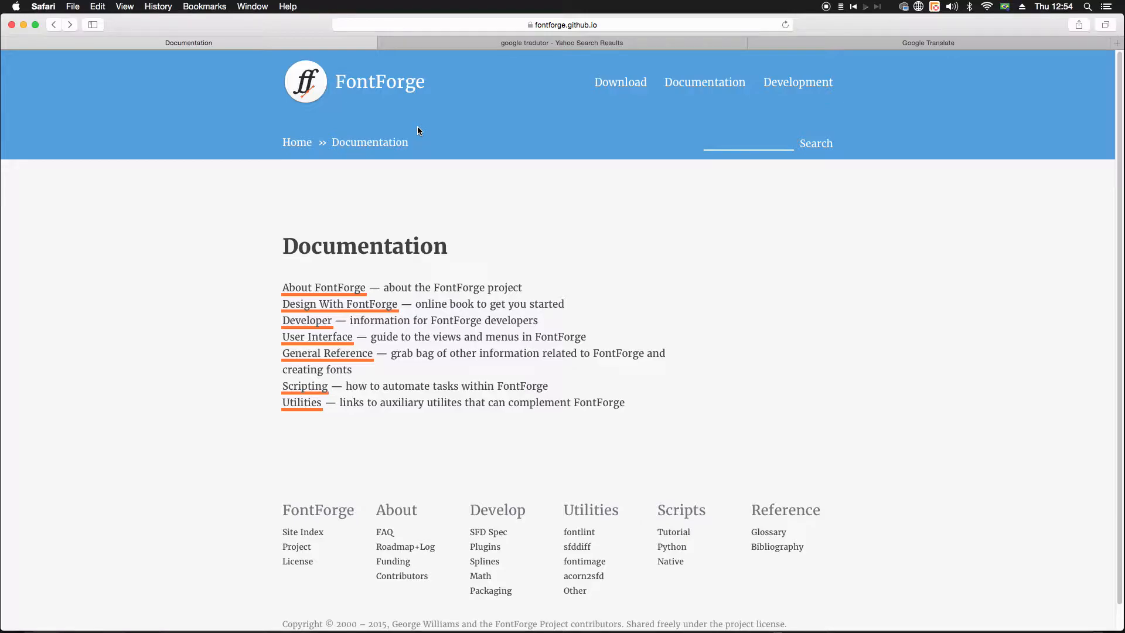
pyautogui.click(24, 25)
pyautogui.click(402, 350)
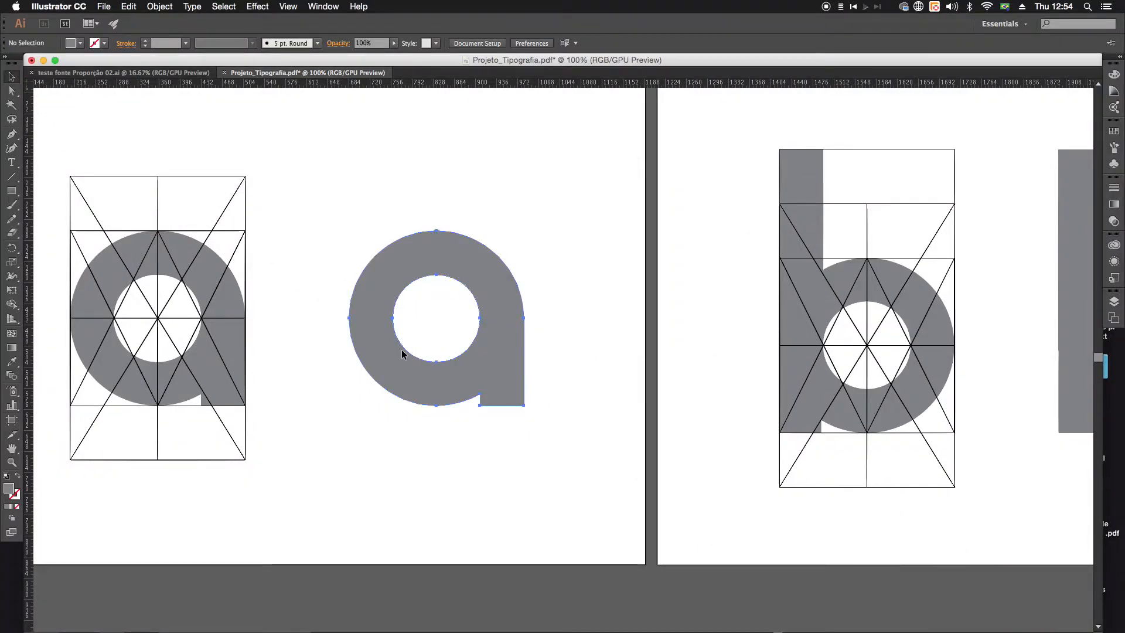
pyautogui.click(460, 412)
pyautogui.click(508, 360)
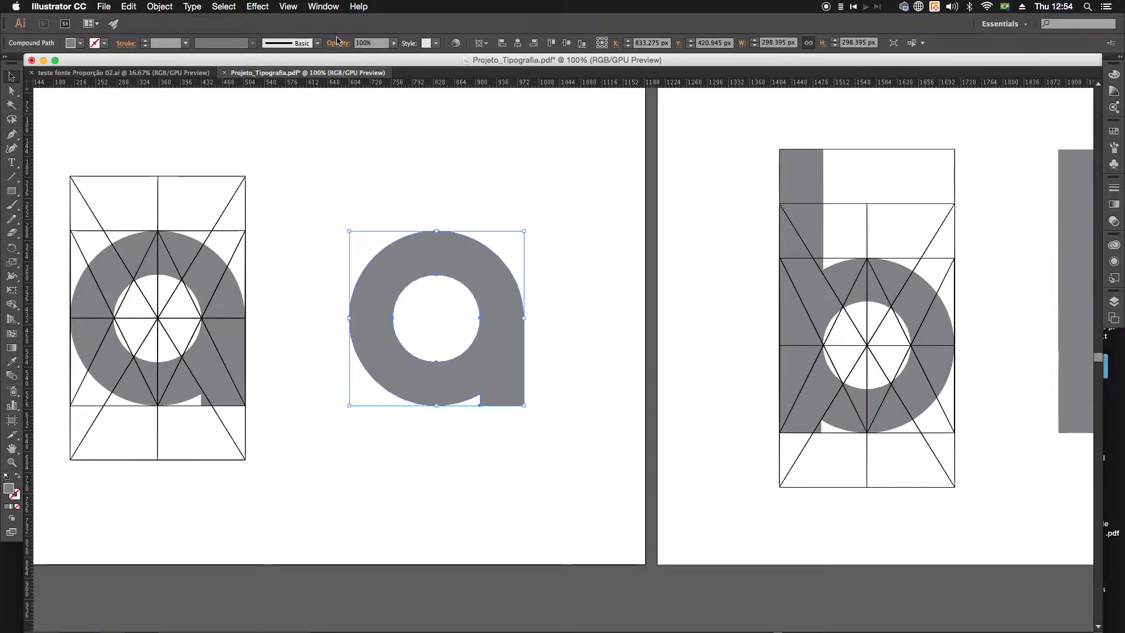
# Step: Reselect the plain letter a and open the Pathfinder panel
pyautogui.click(498, 529)
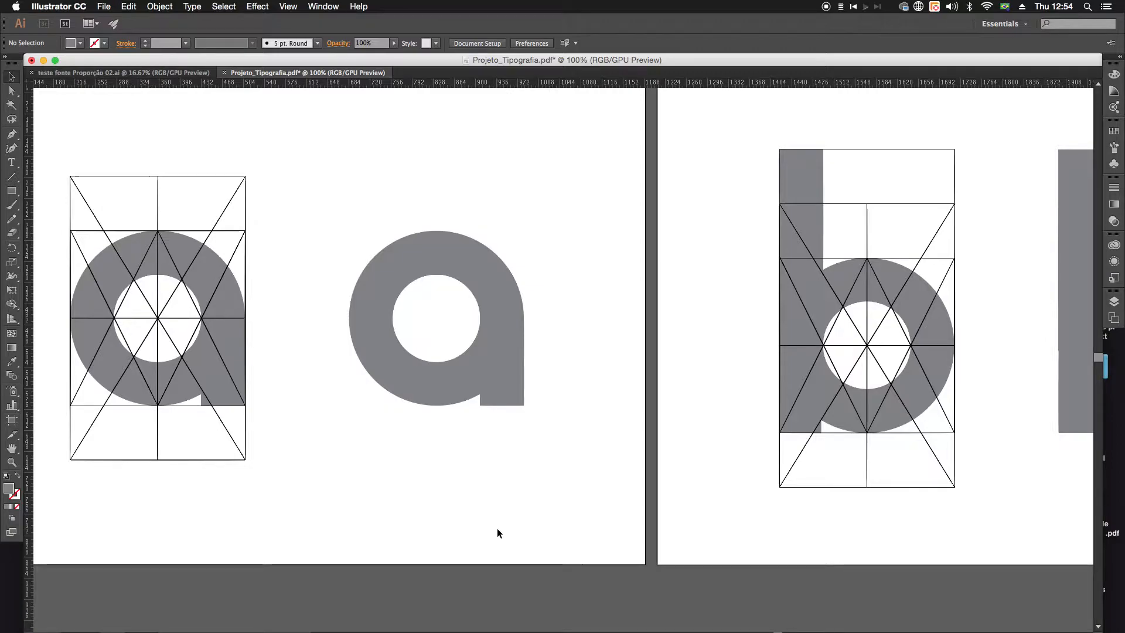
pyautogui.click(485, 389)
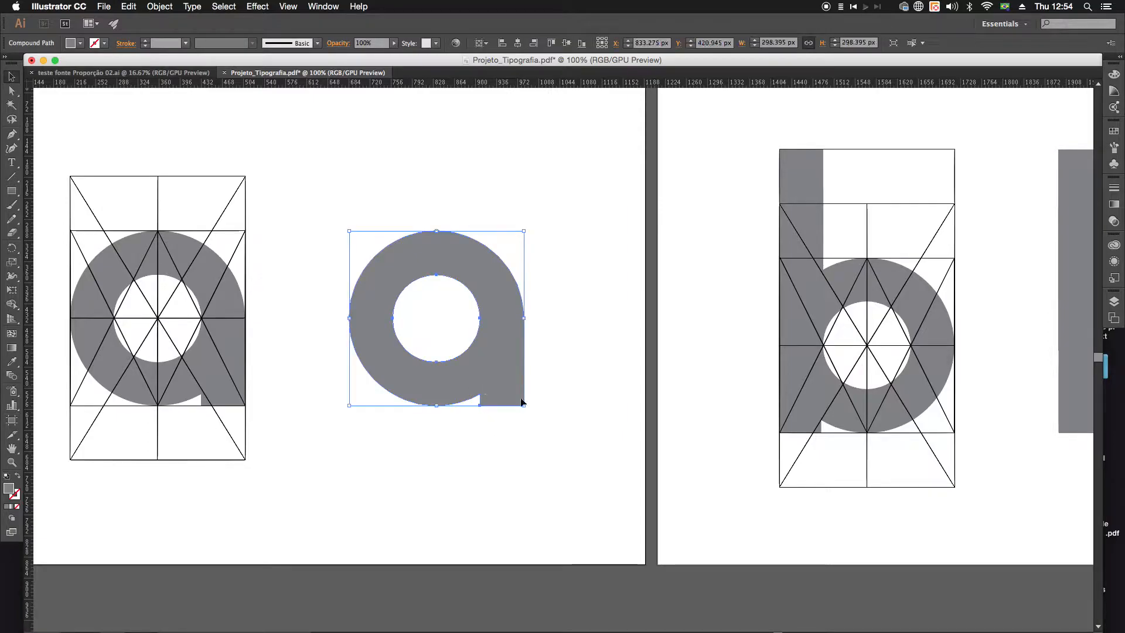
pyautogui.click(522, 424)
pyautogui.click(491, 354)
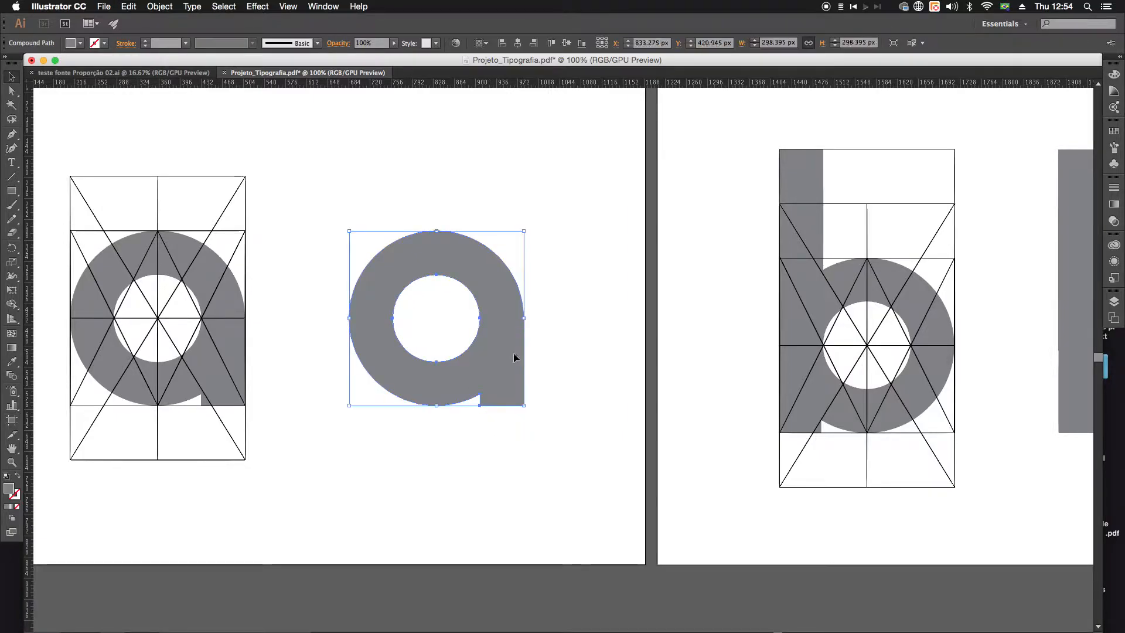
pyautogui.click(332, 6)
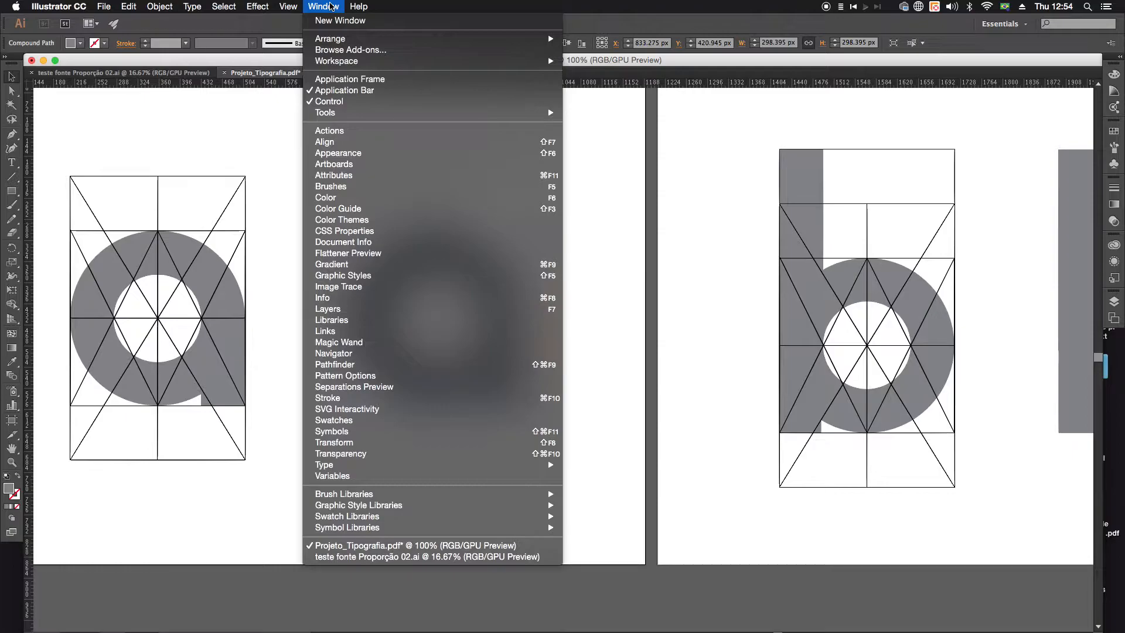
pyautogui.click(354, 365)
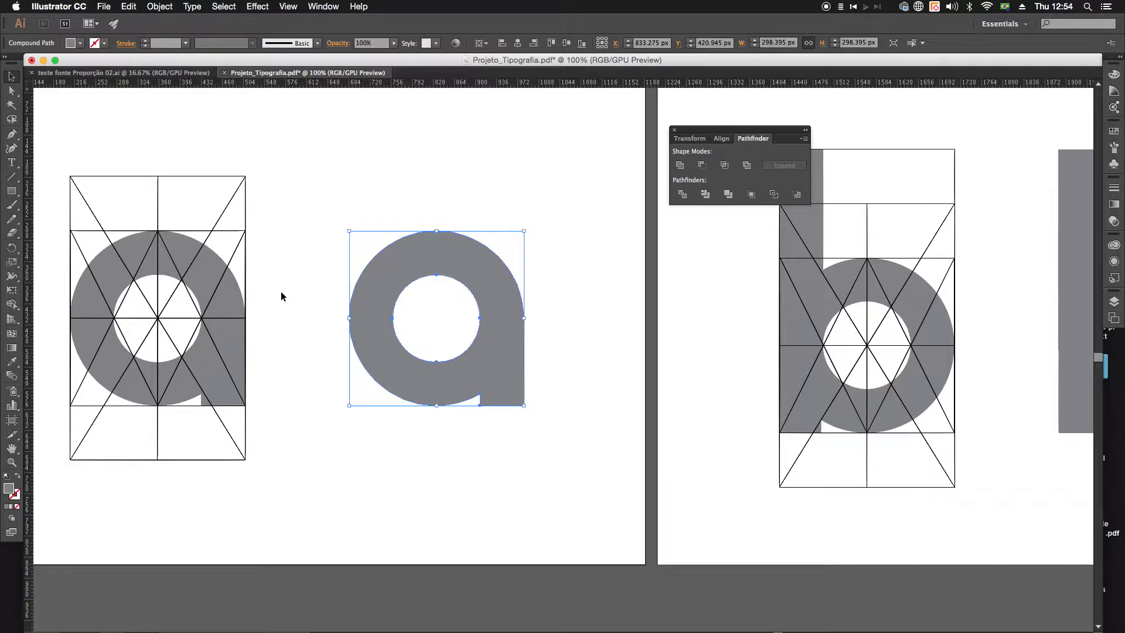
# Step: Select the construction grid group on the previous artboard to inspect Pathfinder's shape modes, and return to the letter a with nothing selected
pyautogui.hscroll(-10, 293, 293)
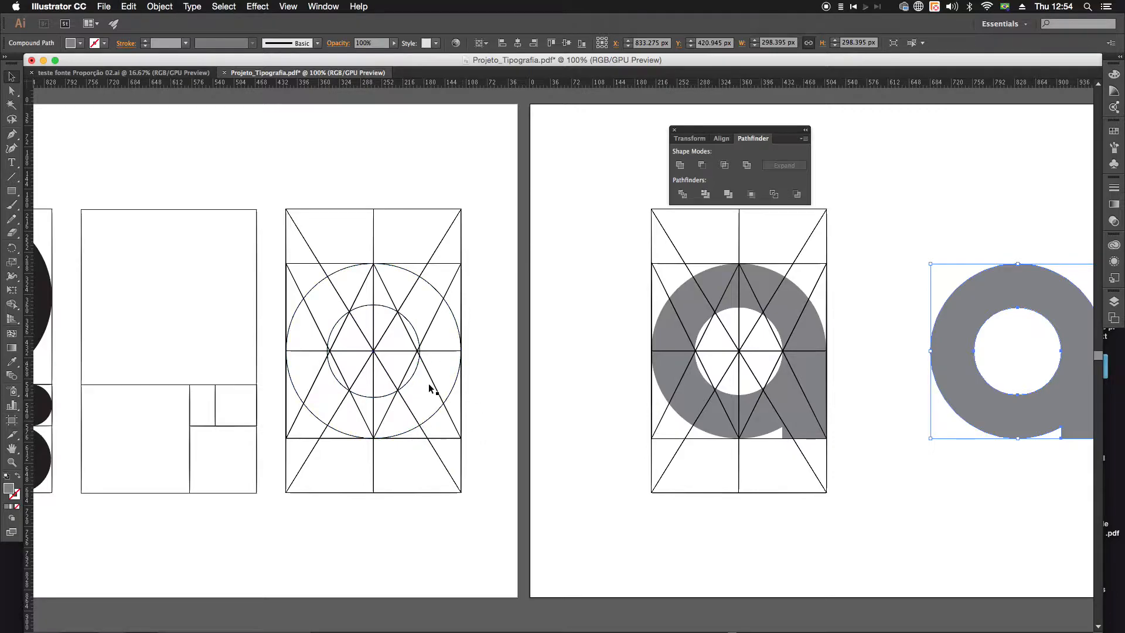
pyautogui.click(419, 334)
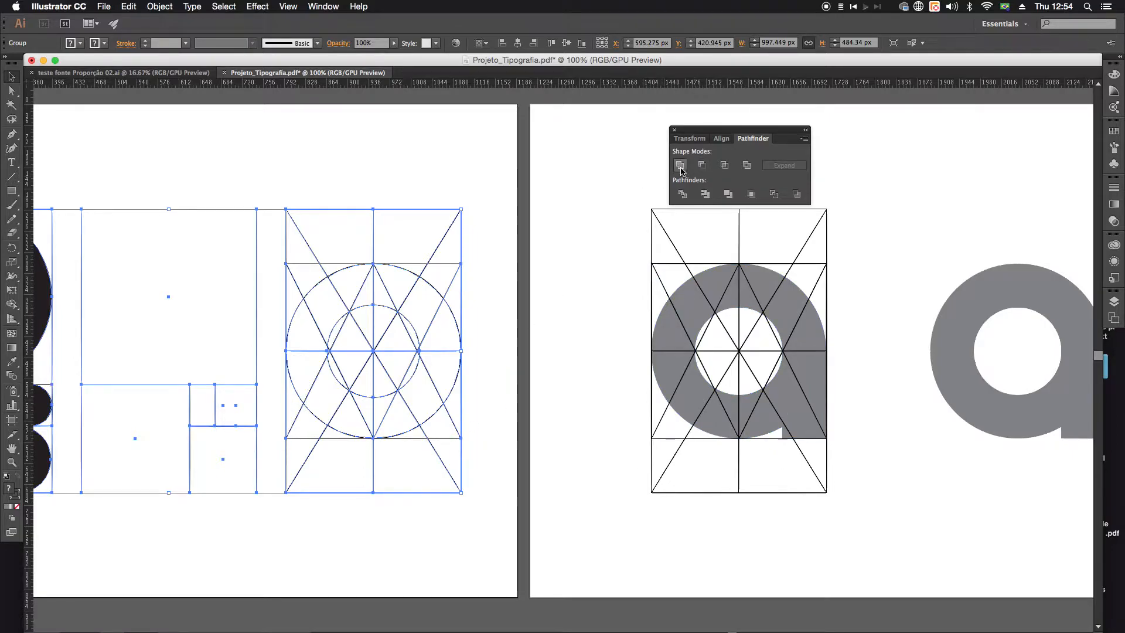
pyautogui.hscroll(10, 319, 244)
pyautogui.click(495, 363)
pyautogui.click(564, 377)
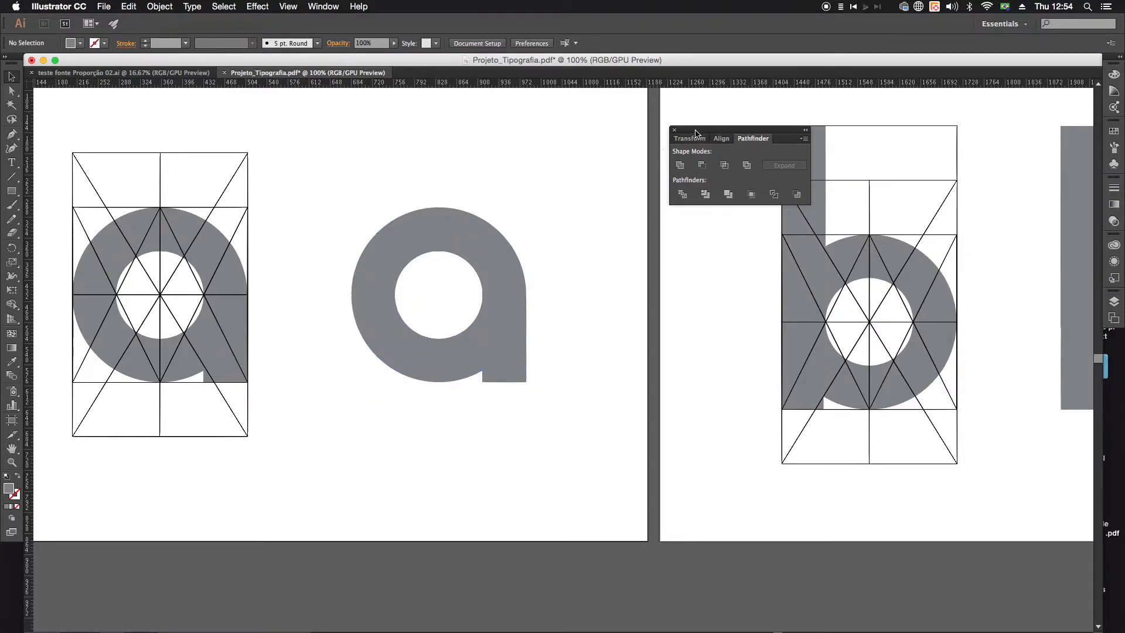
# Step: Move the Pathfinder panel aside, select the plain letter a to locate the Expand command for it, and clear the selection
pyautogui.moveTo(696, 134); pyautogui.dragTo(811, 144)
pyautogui.moveTo(340, 228); pyautogui.dragTo(559, 443)
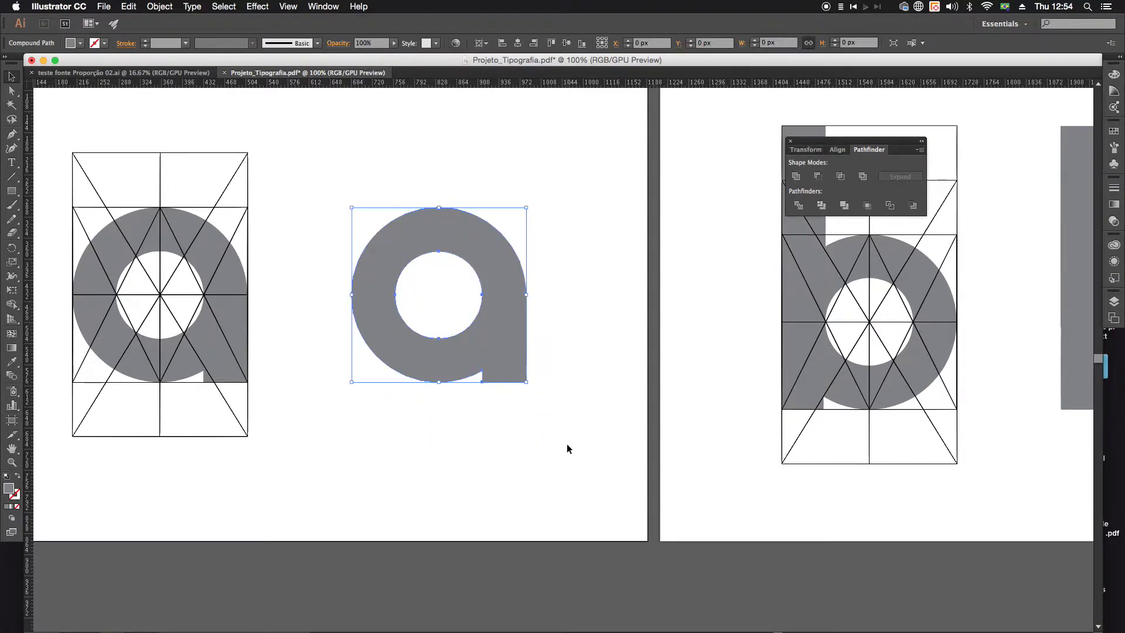
pyautogui.click(159, 7)
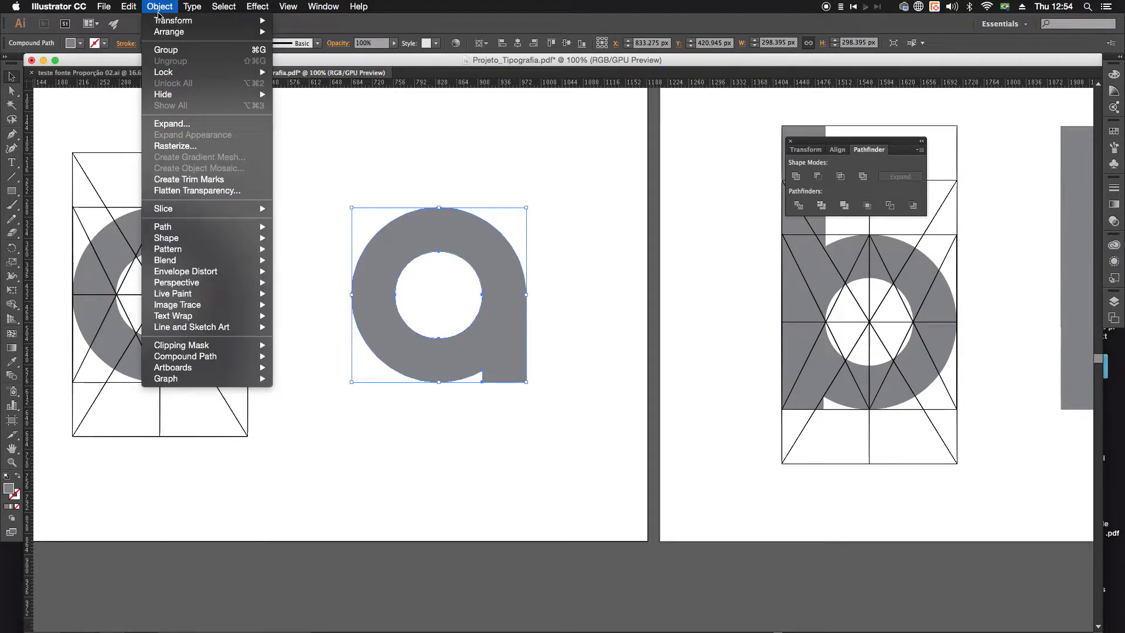
pyautogui.click(184, 130)
pyautogui.click(409, 161)
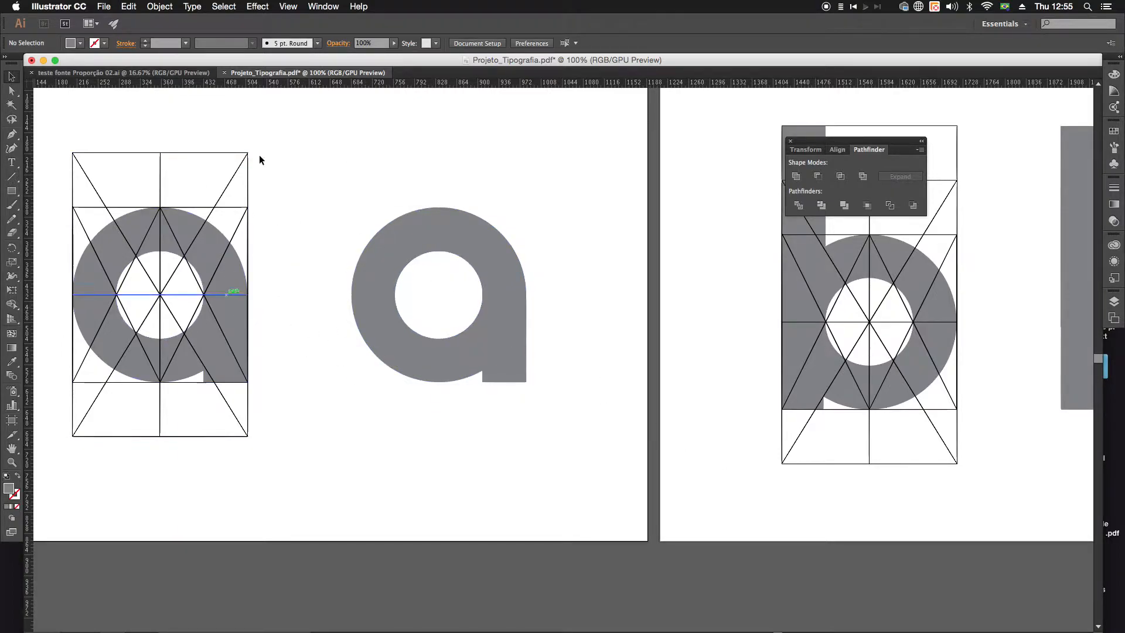
# Step: Close the Pathfinder panel and clear the selection on the letter a artboard
pyautogui.click(235, 179)
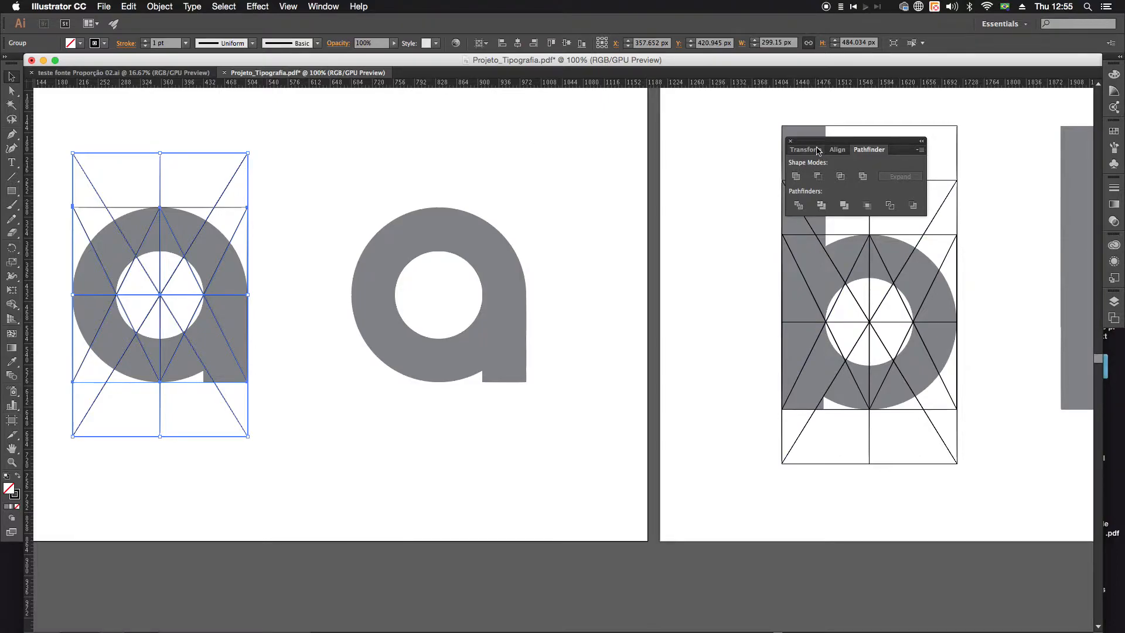
pyautogui.click(791, 141)
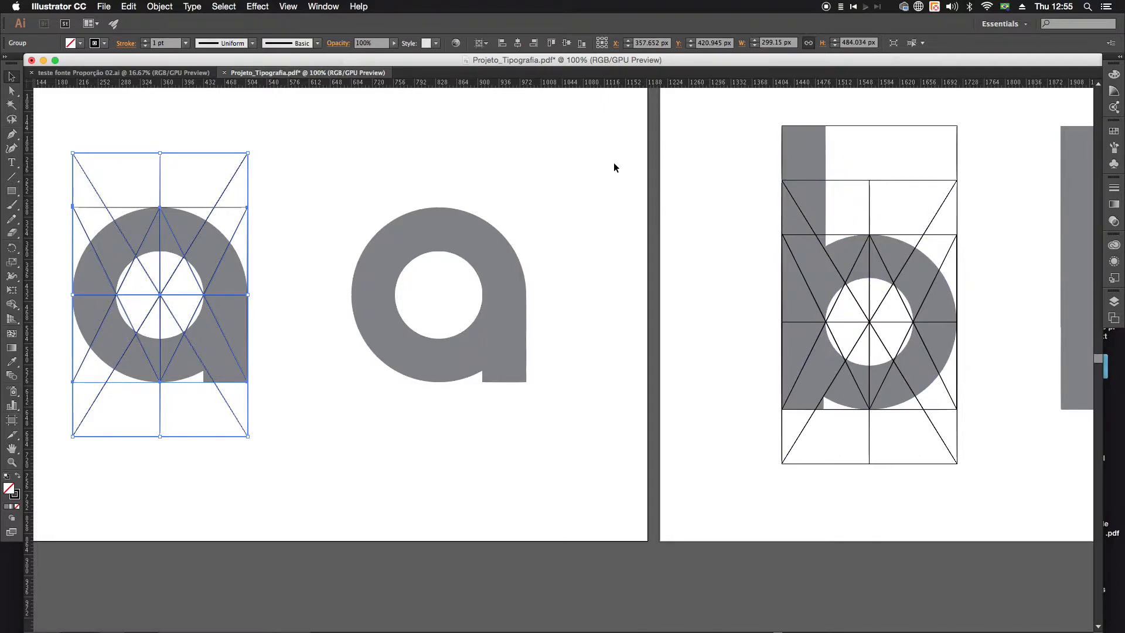
pyautogui.click(456, 250)
pyautogui.scroll(3, 460, 249)
pyautogui.hscroll(-3, 460, 249)
pyautogui.click(468, 240)
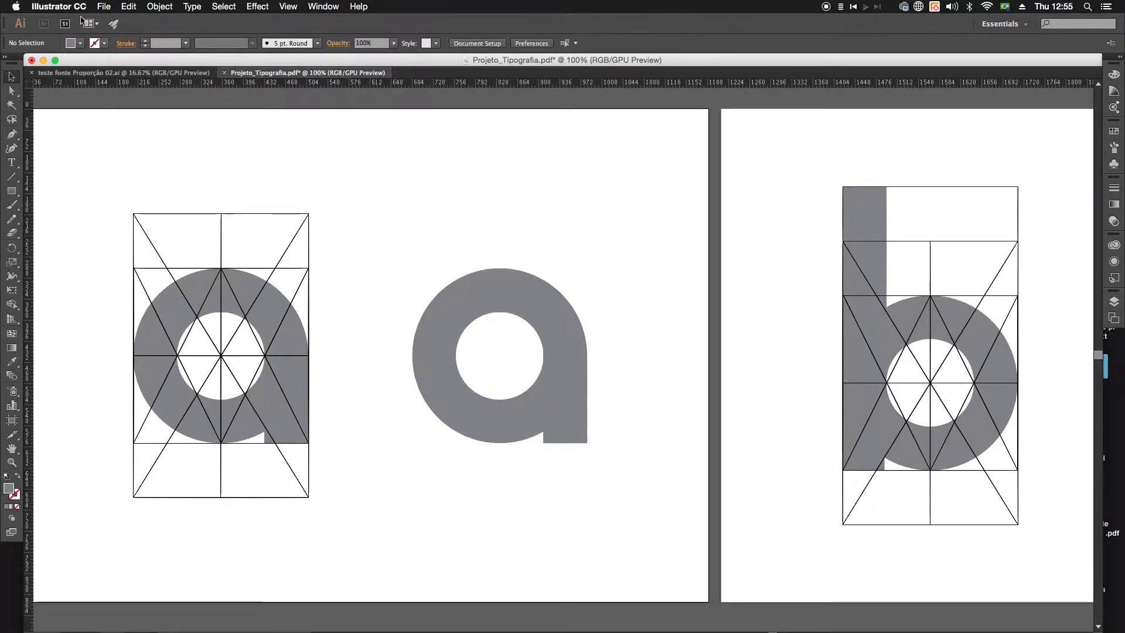
# Step: Start a new document and set its units to pixels
pyautogui.click(109, 9)
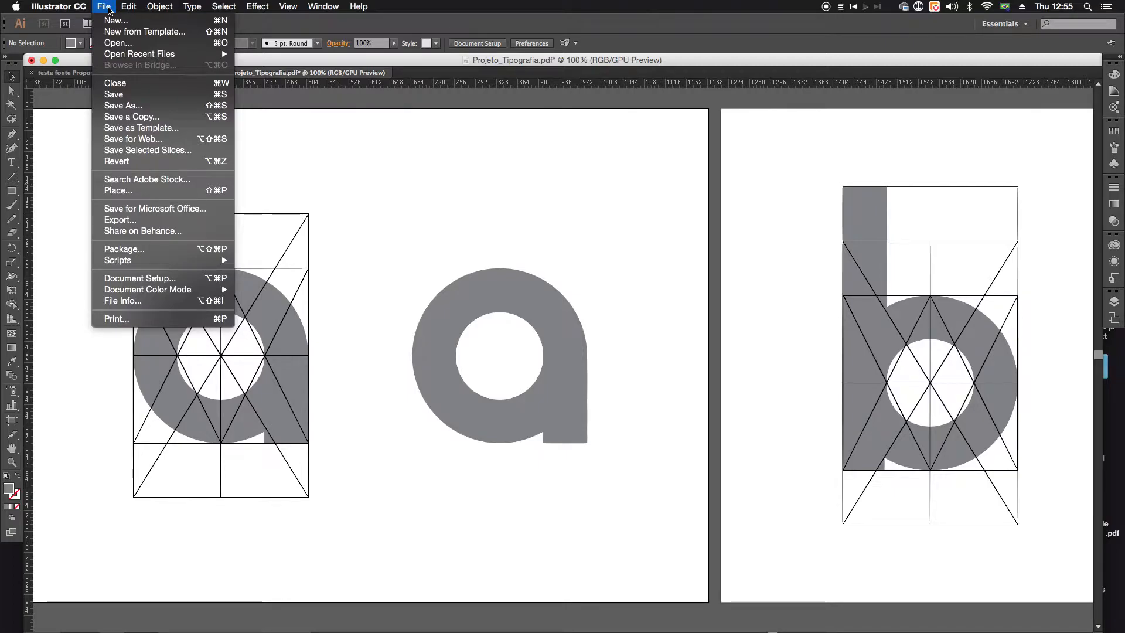
pyautogui.click(113, 22)
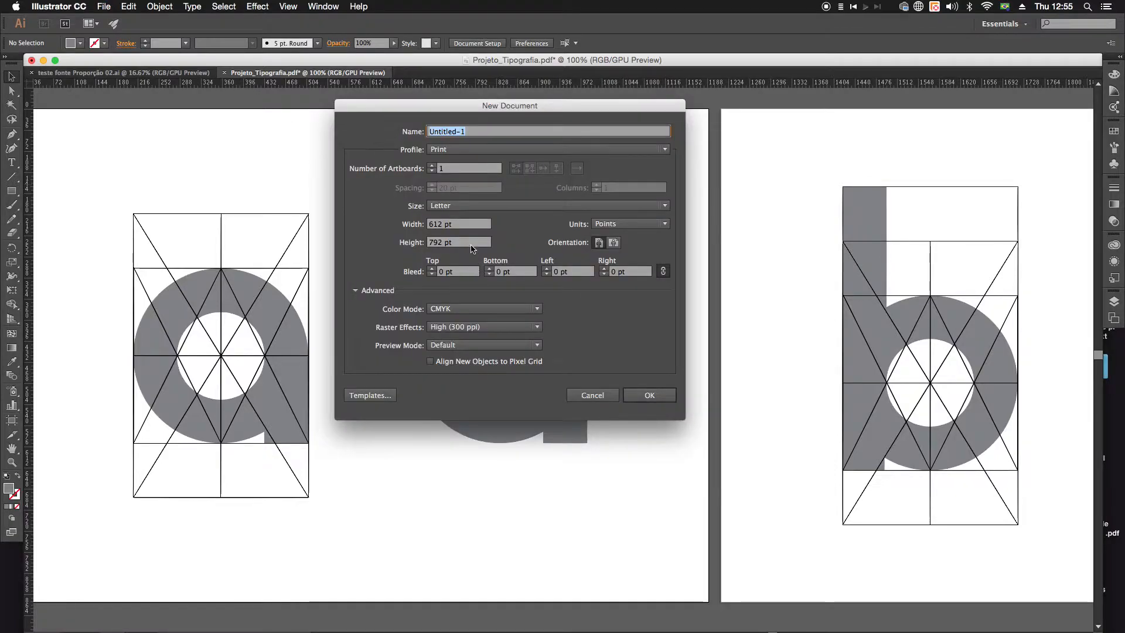
pyautogui.click(618, 225)
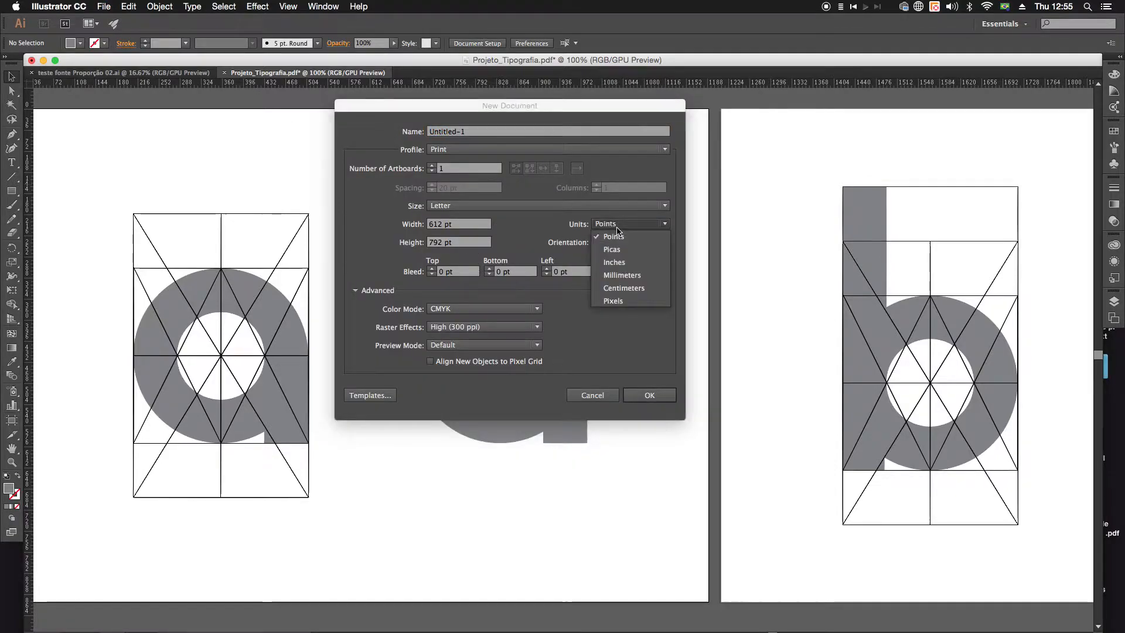
pyautogui.click(613, 301)
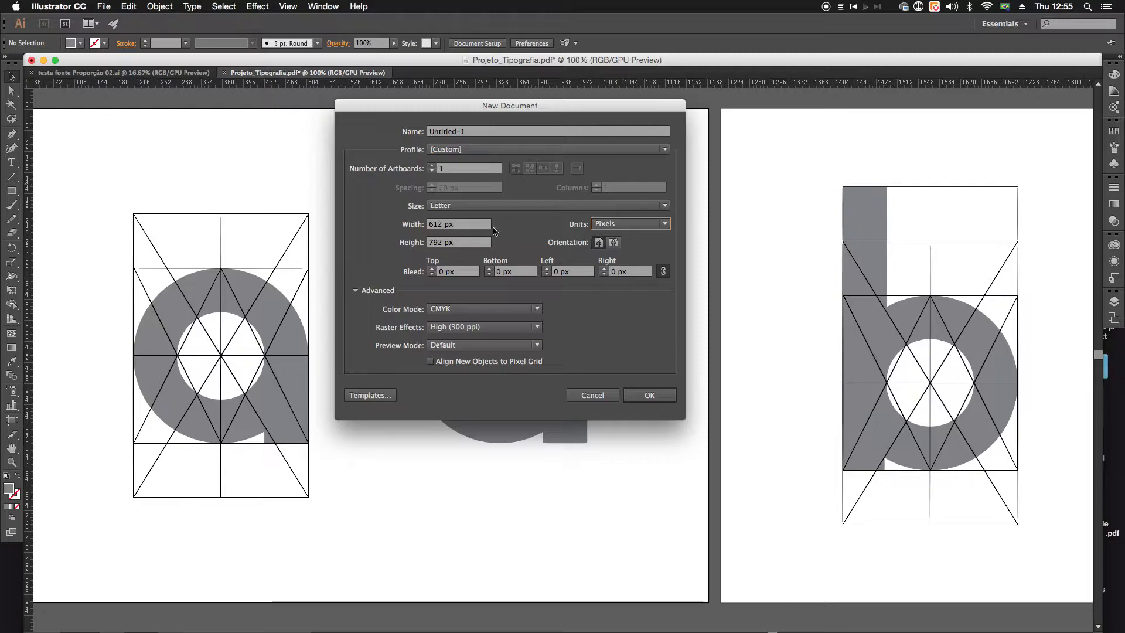
# Step: Set the new document's width and height to 1024 px each and create it
pyautogui.doubleClick(436, 224)
pyautogui.write('124')
pyautogui.press('BackSpace')
pyautogui.press('BackSpace')
pyautogui.write('024')
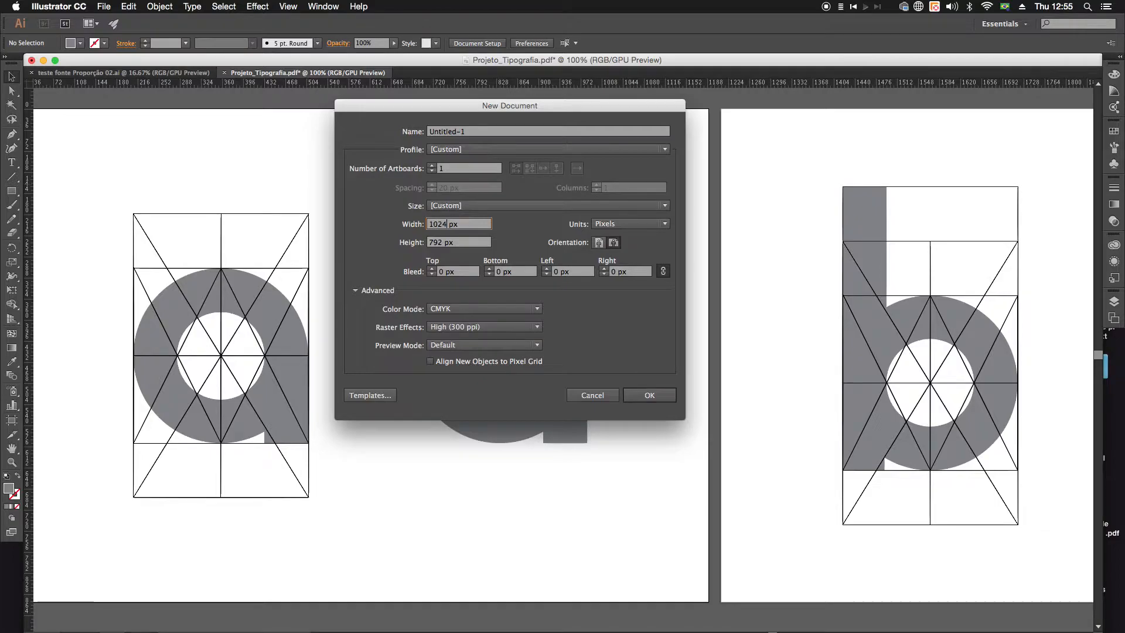
pyautogui.press('Tab')
pyautogui.write('1024')
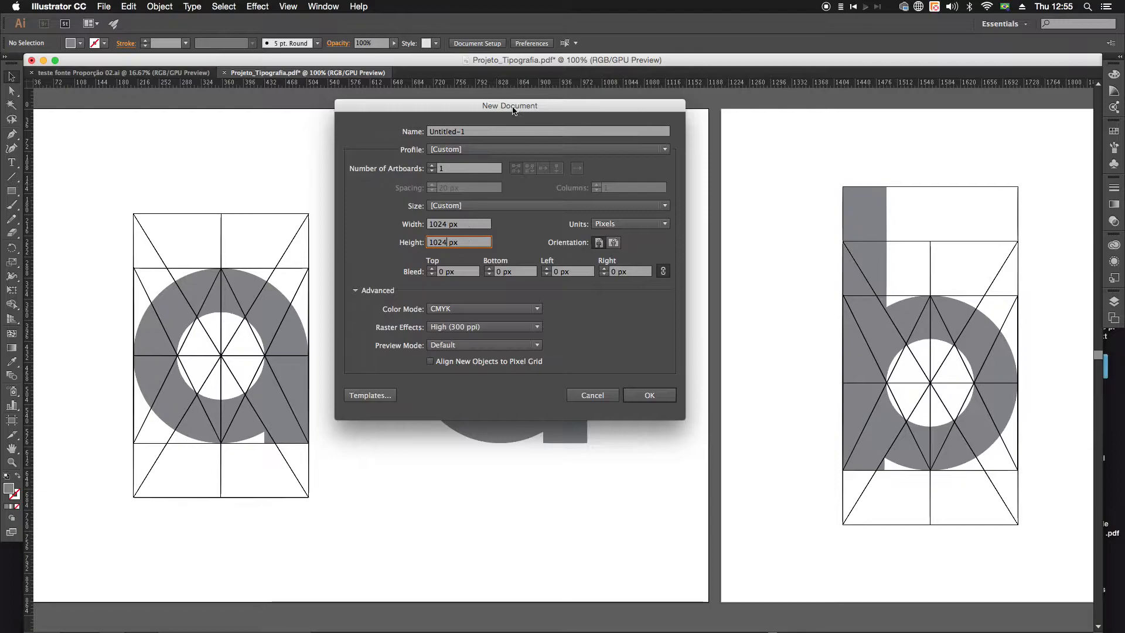
pyautogui.moveTo(513, 107); pyautogui.dragTo(465, 91)
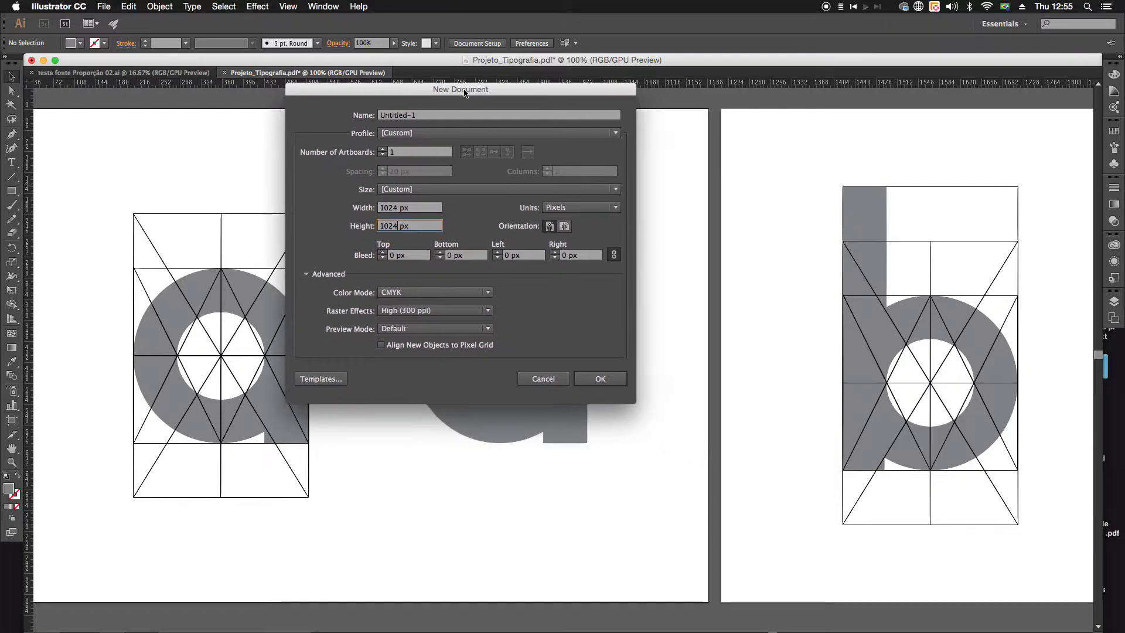
pyautogui.click(611, 380)
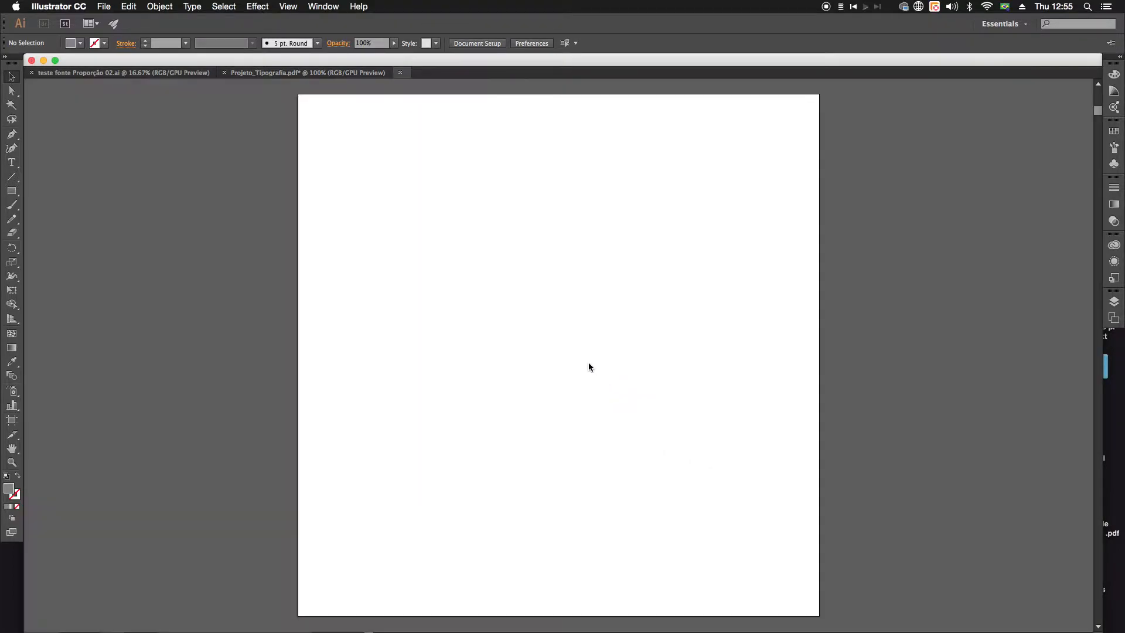
# Step: Copy the plain letter a from Projeto_Tipografia.pdf, paste it into the new 1024 px document and deselect it
pyautogui.press('super+1')
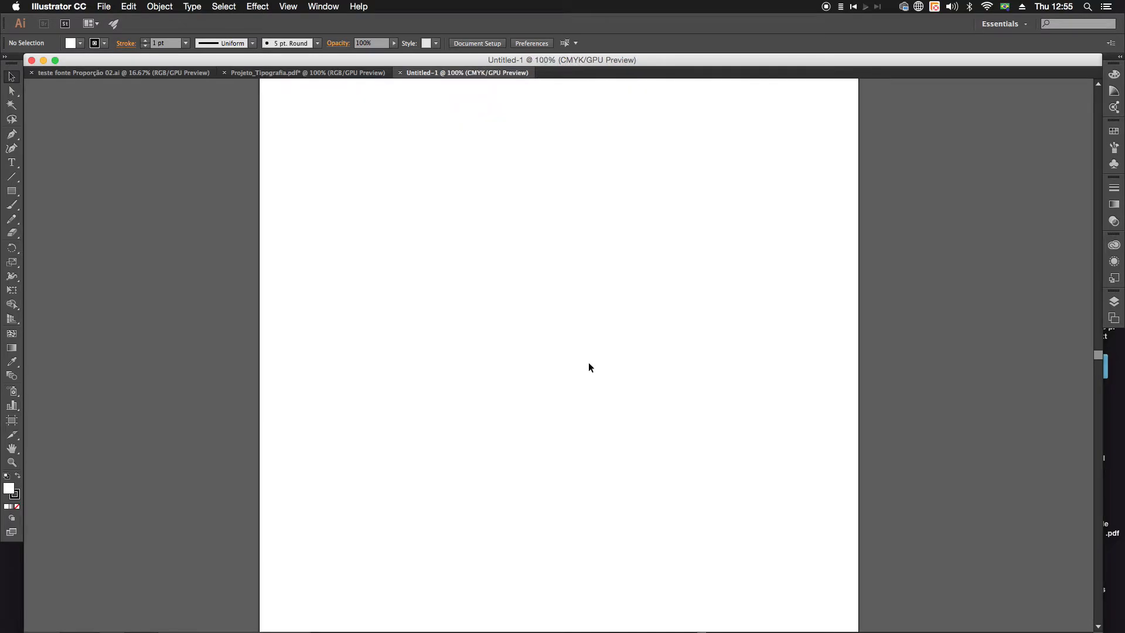
pyautogui.click(294, 73)
pyautogui.click(481, 281)
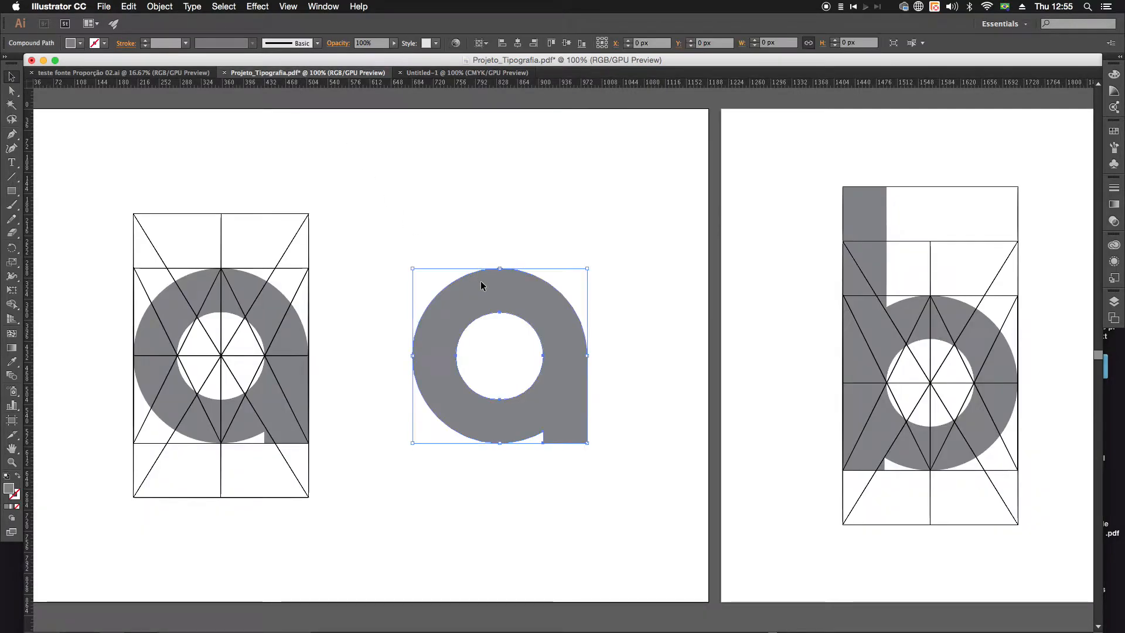
pyautogui.click(498, 73)
pyautogui.press('super+v')
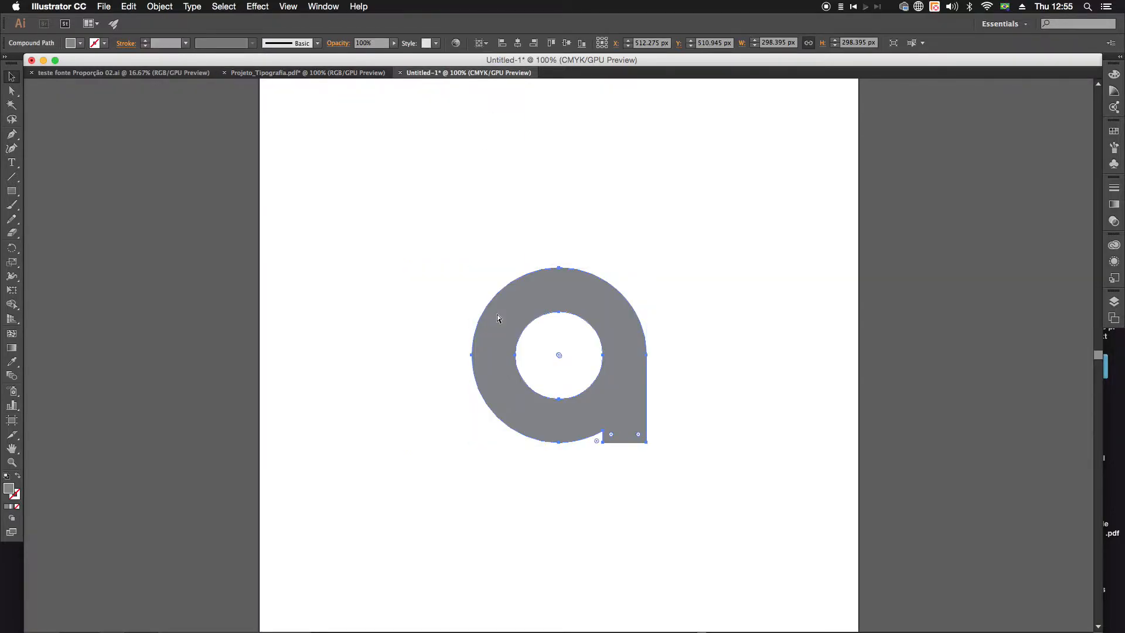
pyautogui.press('super+minus')
pyautogui.click(493, 310)
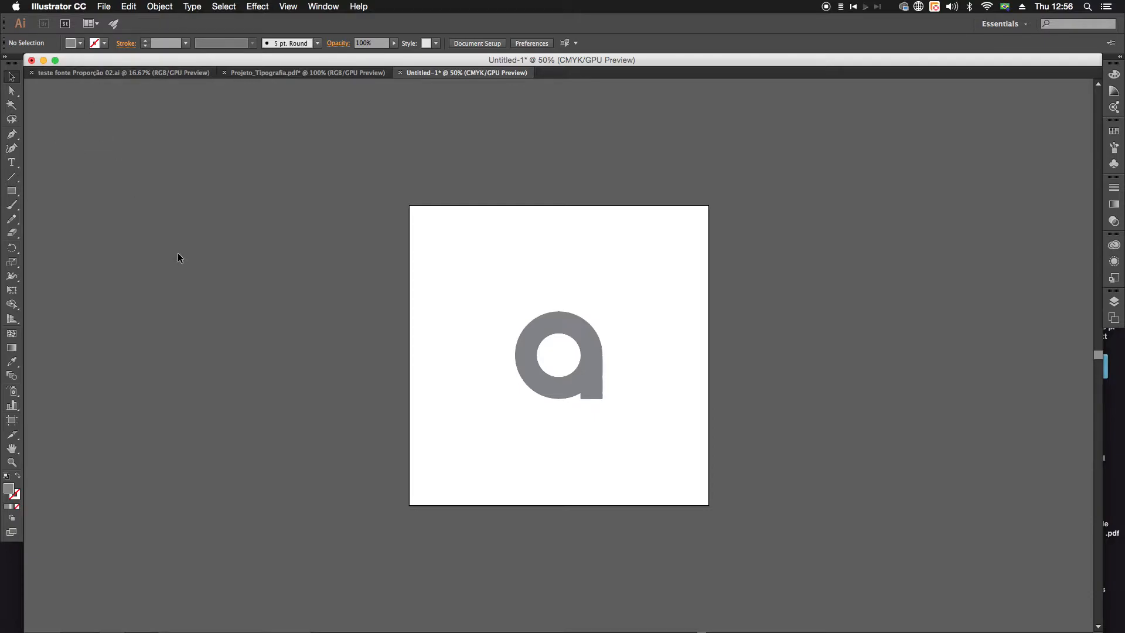
# Step: Start saving the letter a document as a new file and choose the SVG (svg) format
pyautogui.click(109, 7)
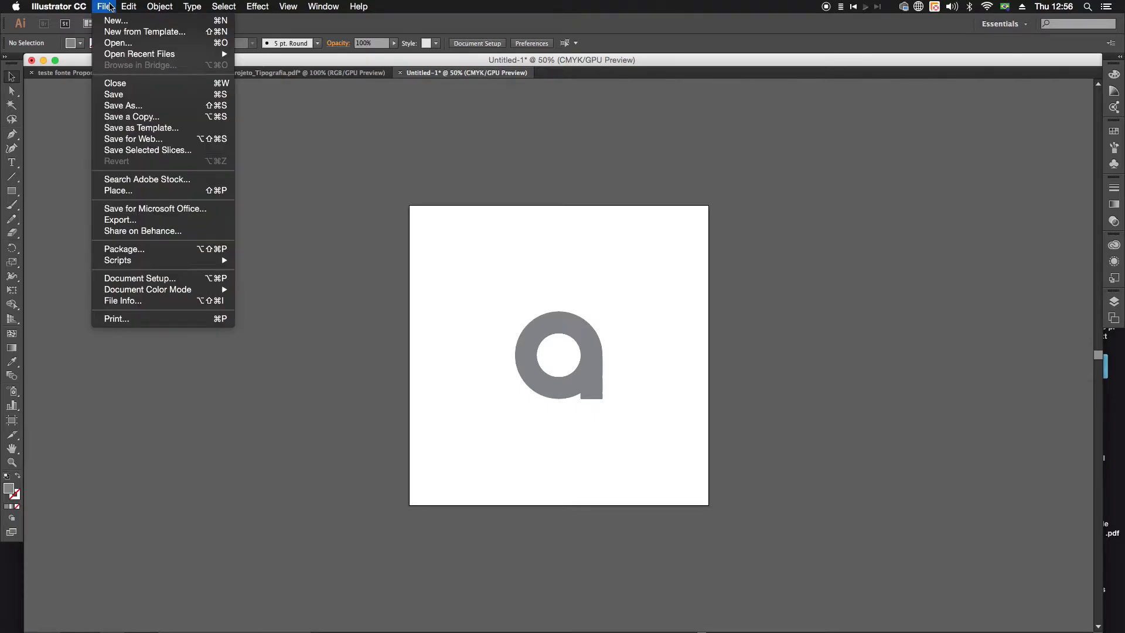
pyautogui.click(139, 106)
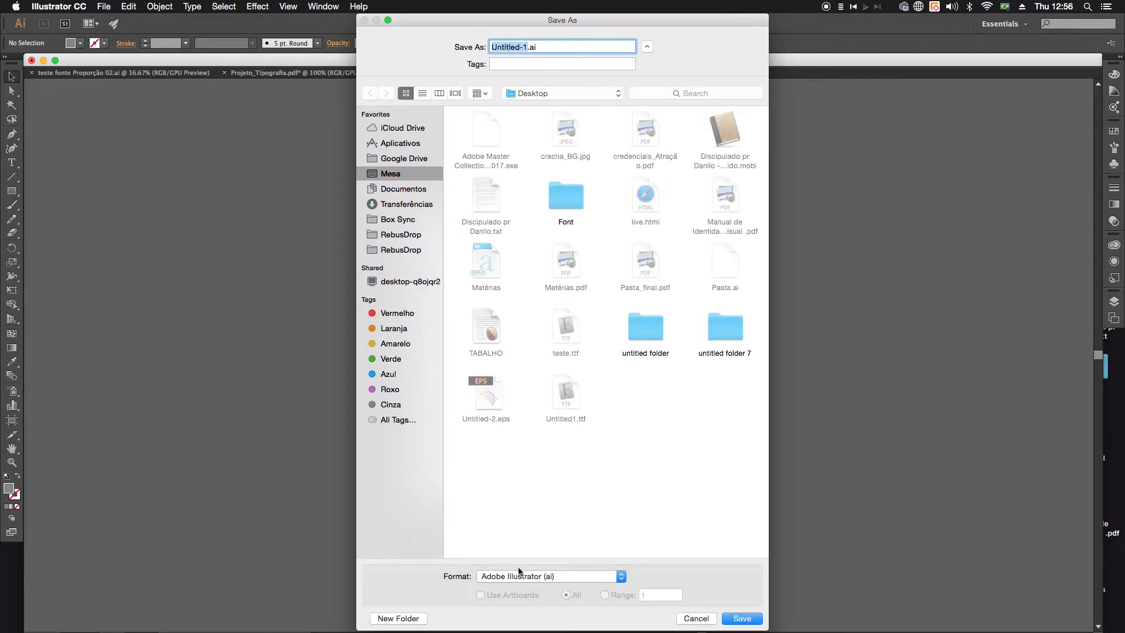
pyautogui.click(541, 576)
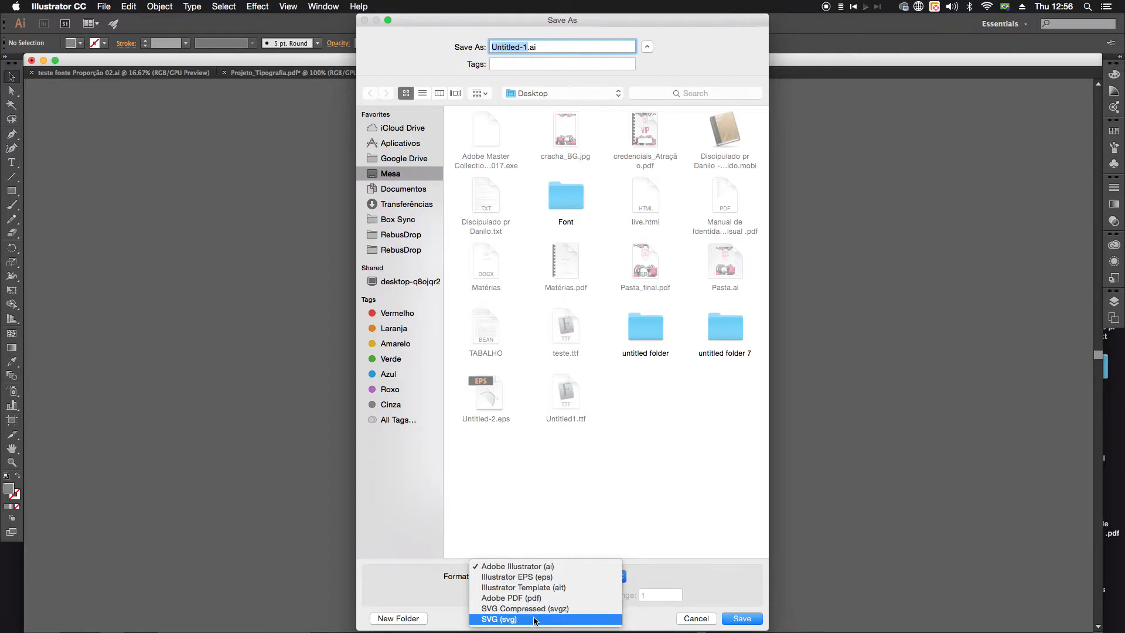
pyautogui.click(613, 523)
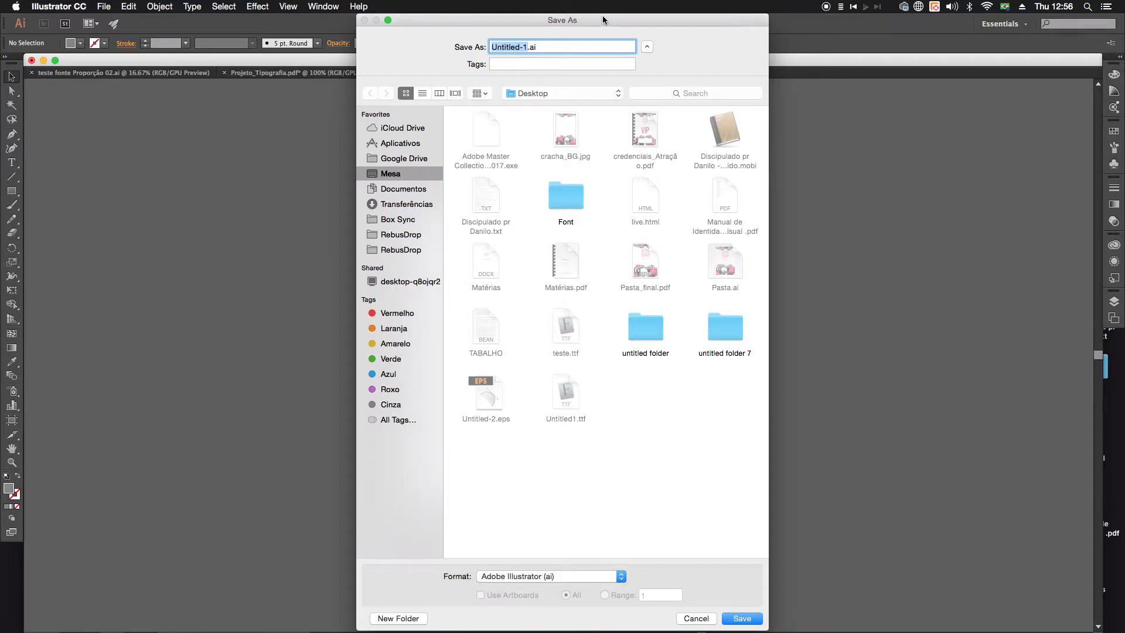
pyautogui.moveTo(604, 14)
pyautogui.mouseDown()
pyautogui.moveTo(607, 107)
pyautogui.moveTo(594, 21)
pyautogui.mouseUp()
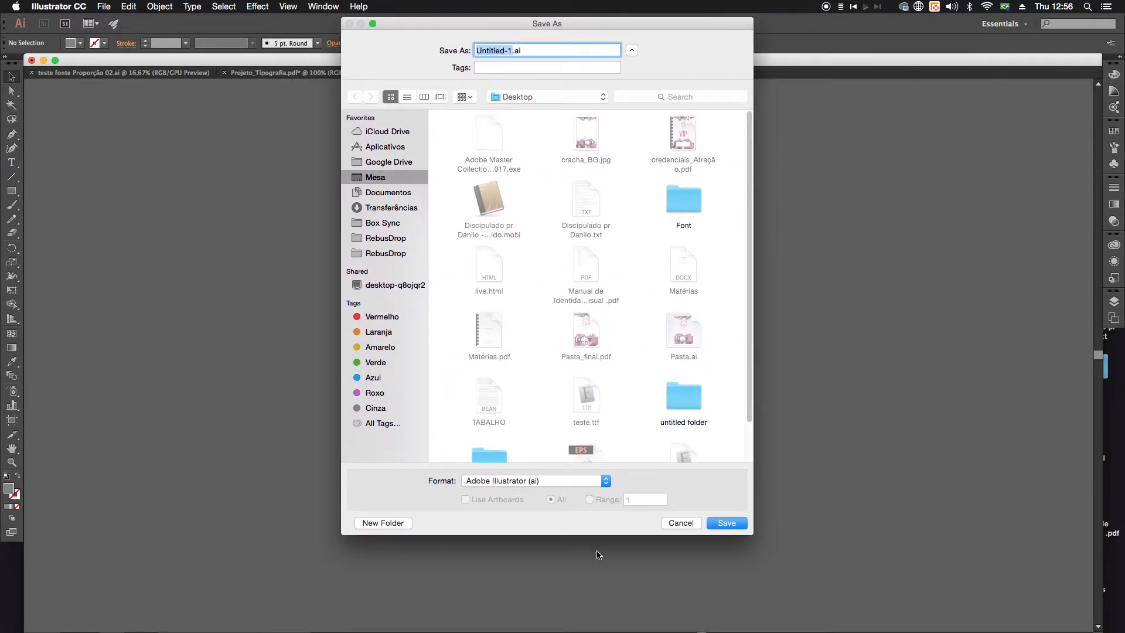
pyautogui.moveTo(603, 534); pyautogui.dragTo(613, 585)
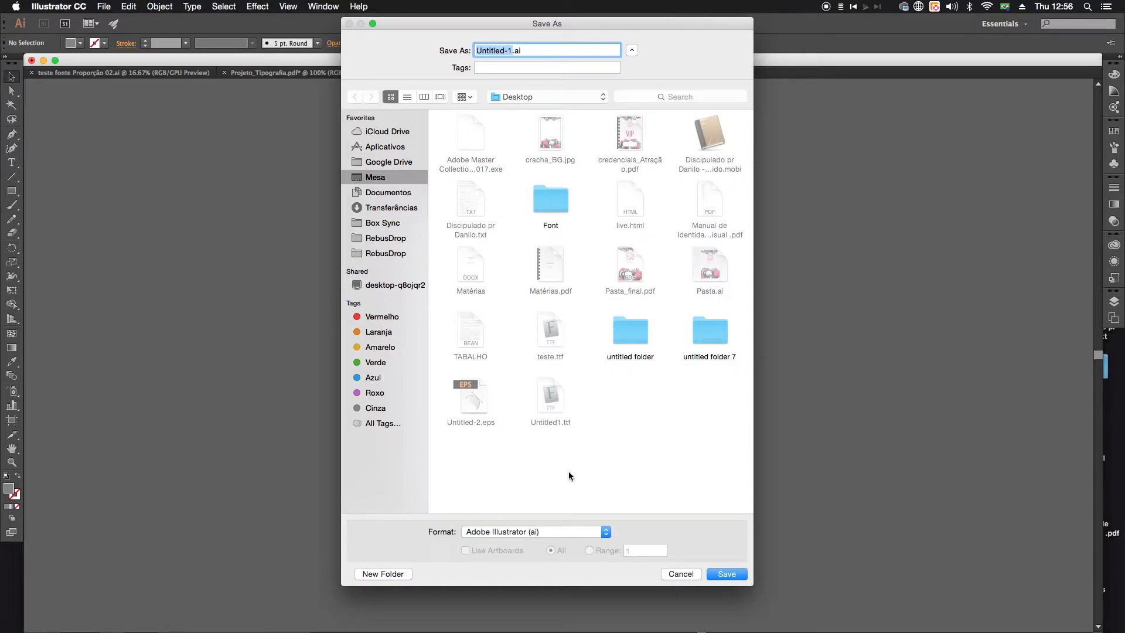
pyautogui.click(587, 537)
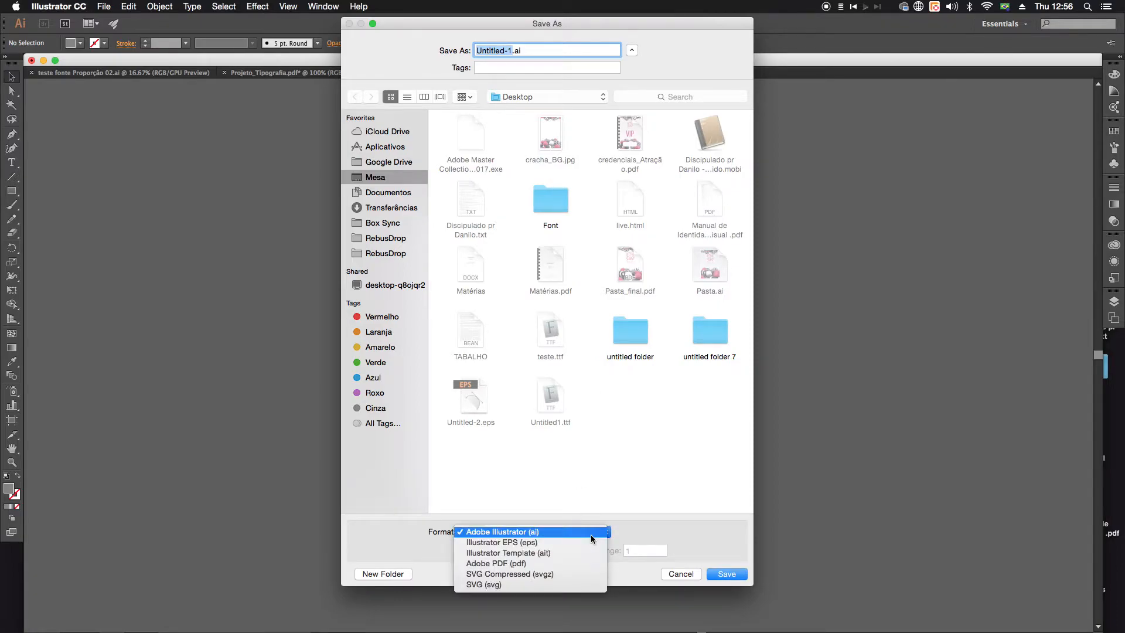
pyautogui.click(545, 586)
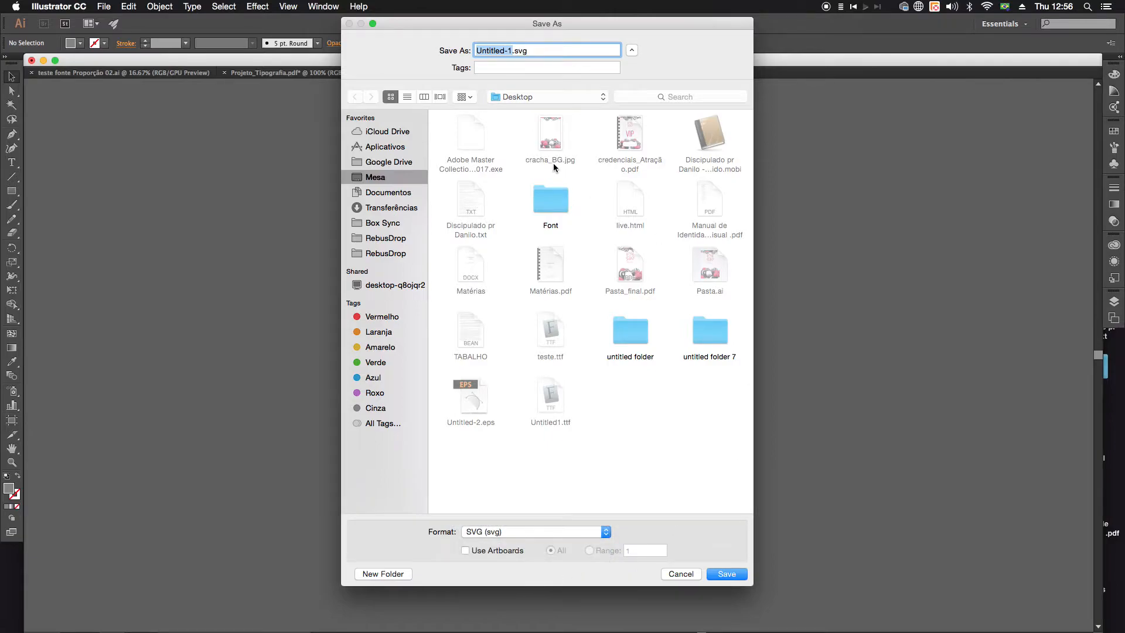
# Step: Name the file a.svg and save it in the Font folder on the Desktop
pyautogui.click(550, 201)
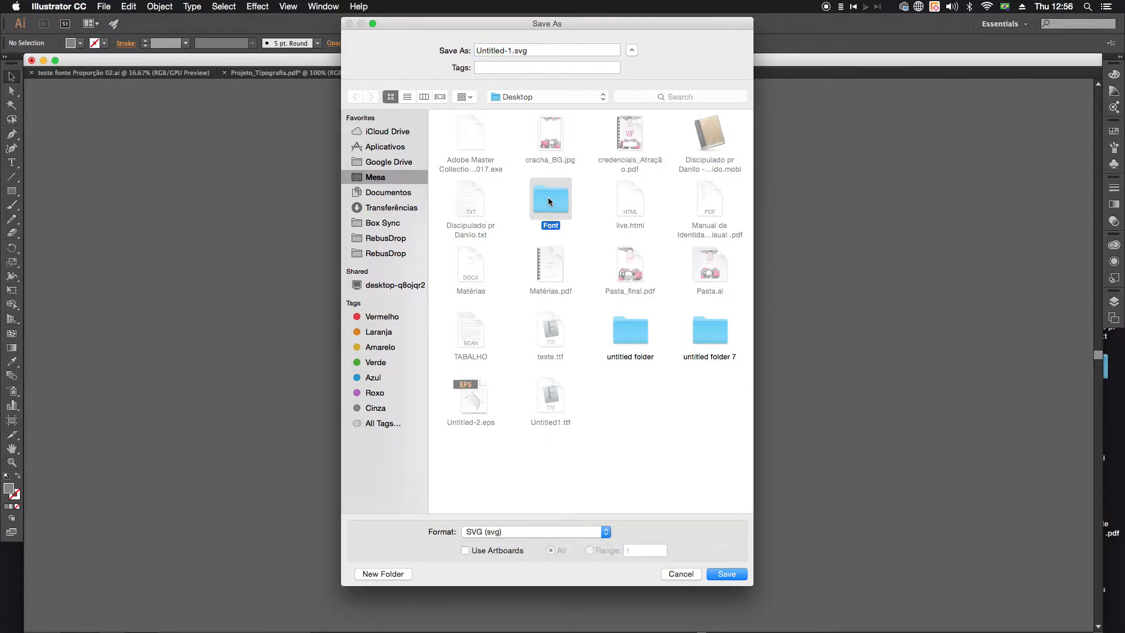
pyautogui.doubleClick(547, 198)
pyautogui.click(510, 50)
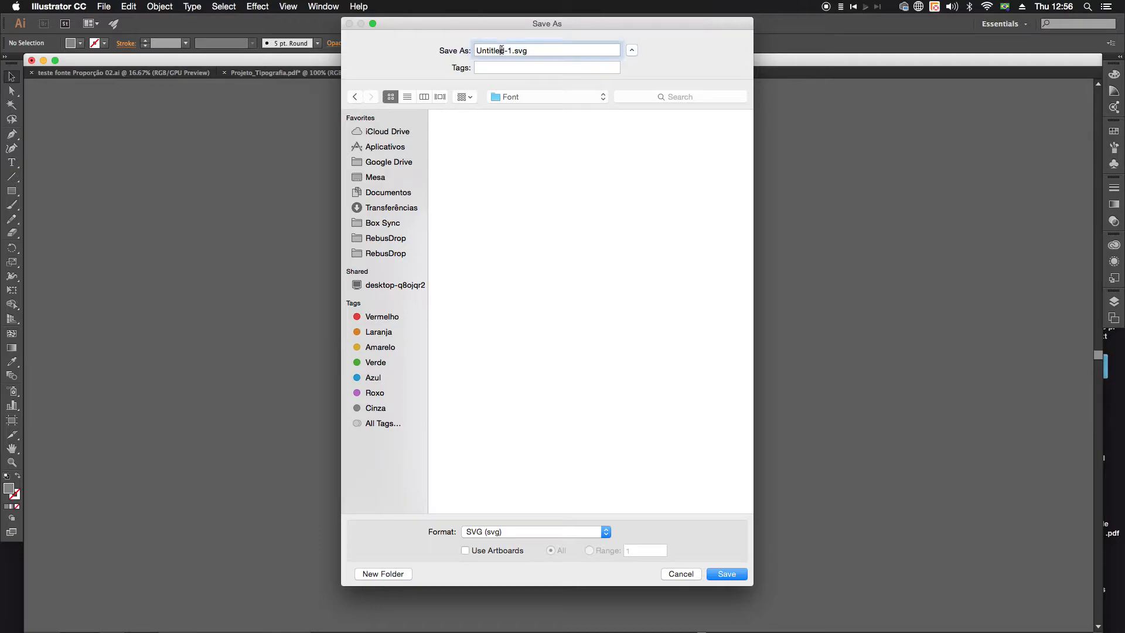
pyautogui.moveTo(511, 49); pyautogui.dragTo(446, 45)
pyautogui.write('a')
pyautogui.moveTo(485, 23); pyautogui.dragTo(455, 59)
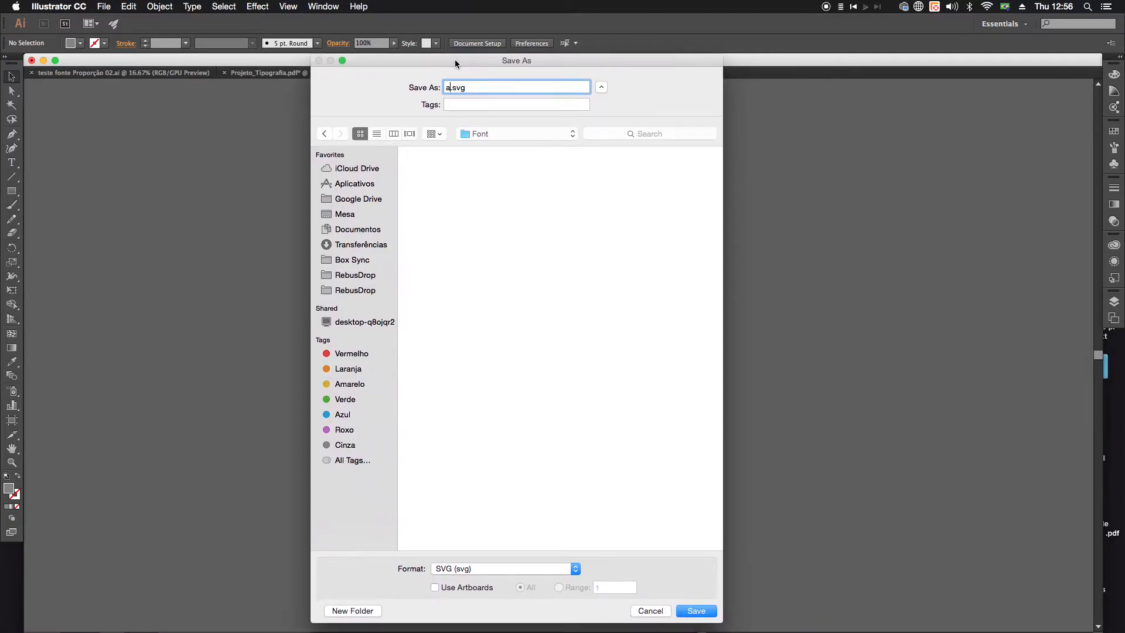
pyautogui.click(710, 613)
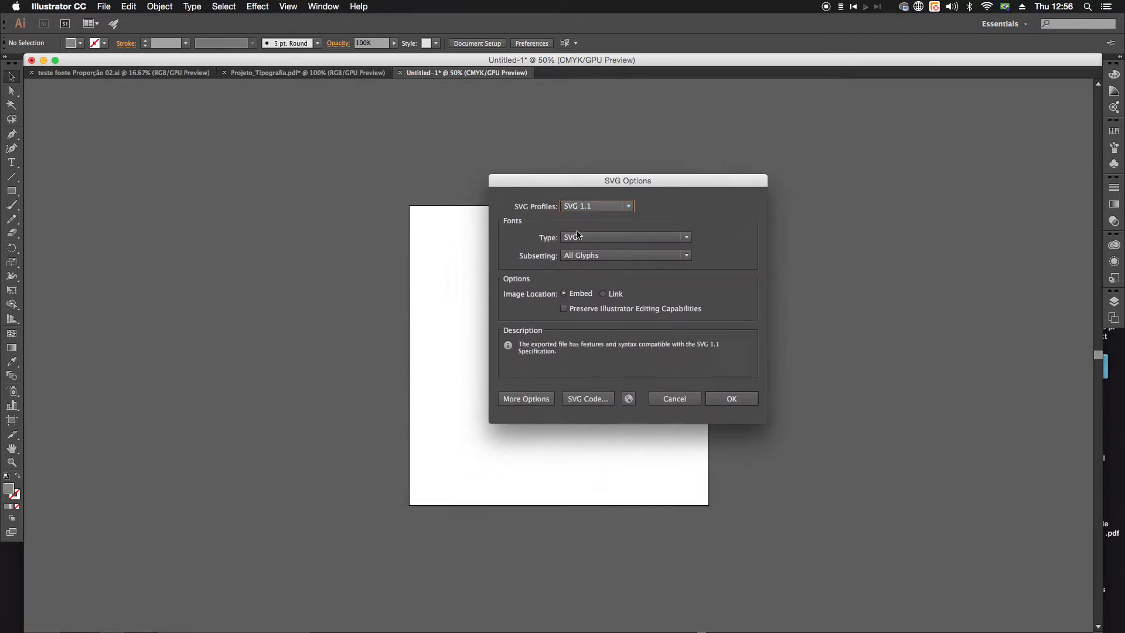
# Step: Show the advanced SVG options and set subsetting to None (Use System Fonts) and font type to Convert to outline, keeping profile SVG 1.1
pyautogui.click(529, 399)
pyautogui.moveTo(602, 187); pyautogui.dragTo(476, 156)
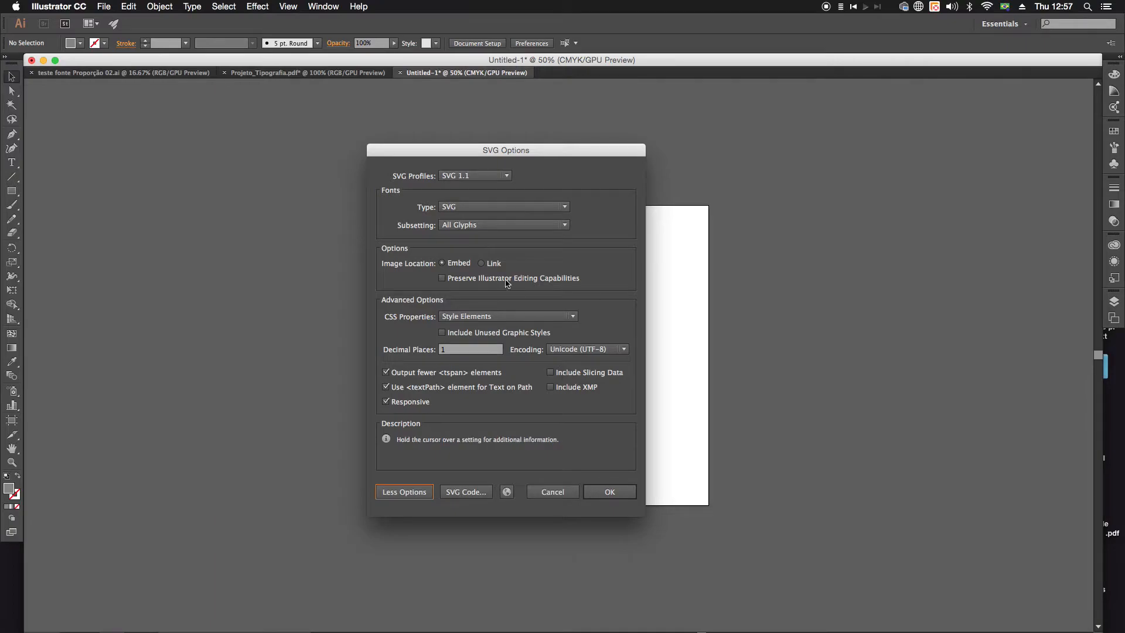
pyautogui.click(476, 226)
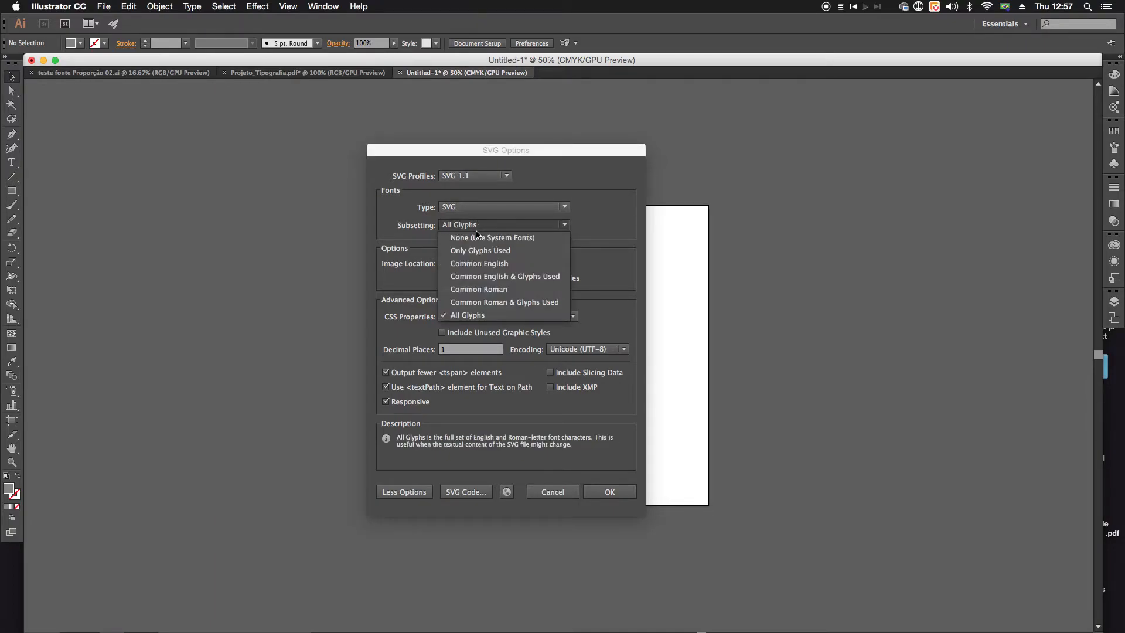
pyautogui.click(478, 237)
pyautogui.click(471, 211)
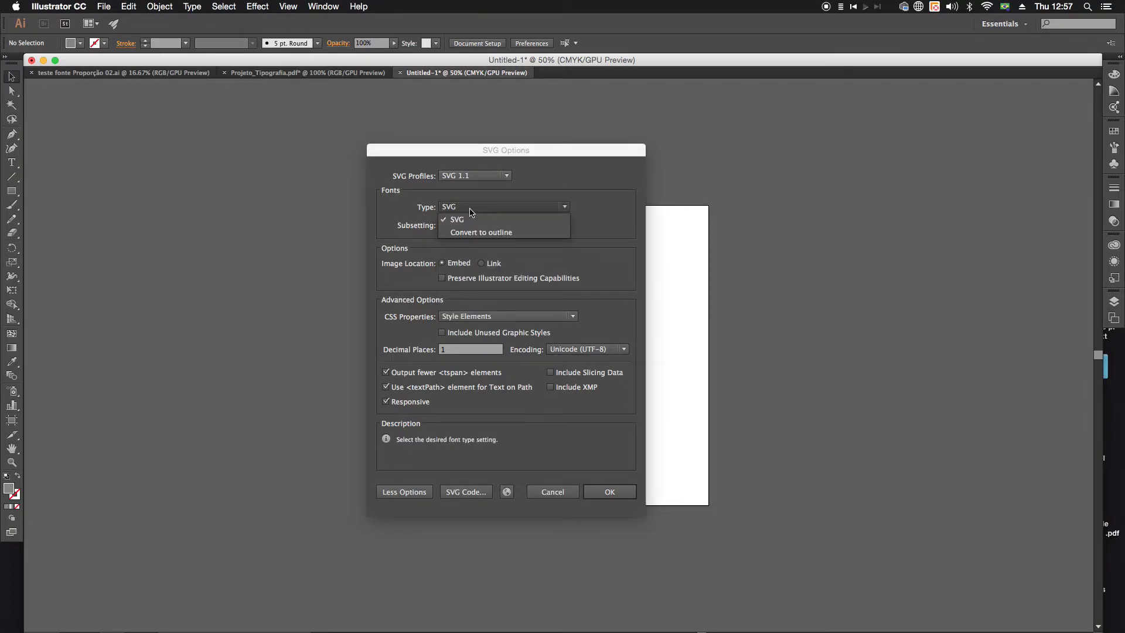
pyautogui.click(472, 233)
pyautogui.click(476, 176)
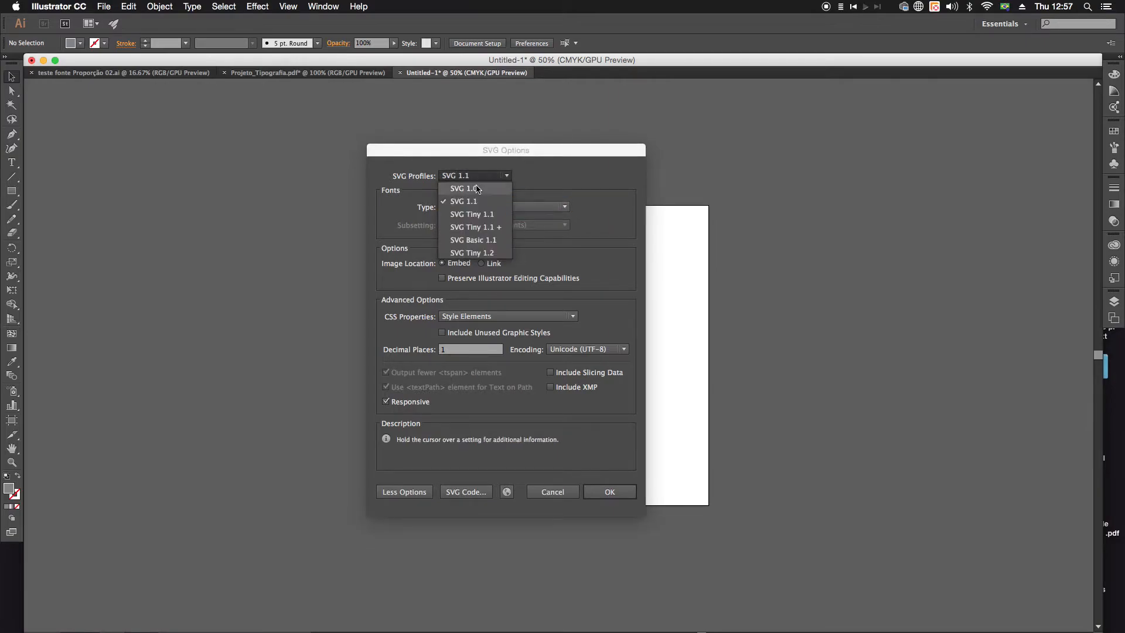
pyautogui.click(476, 201)
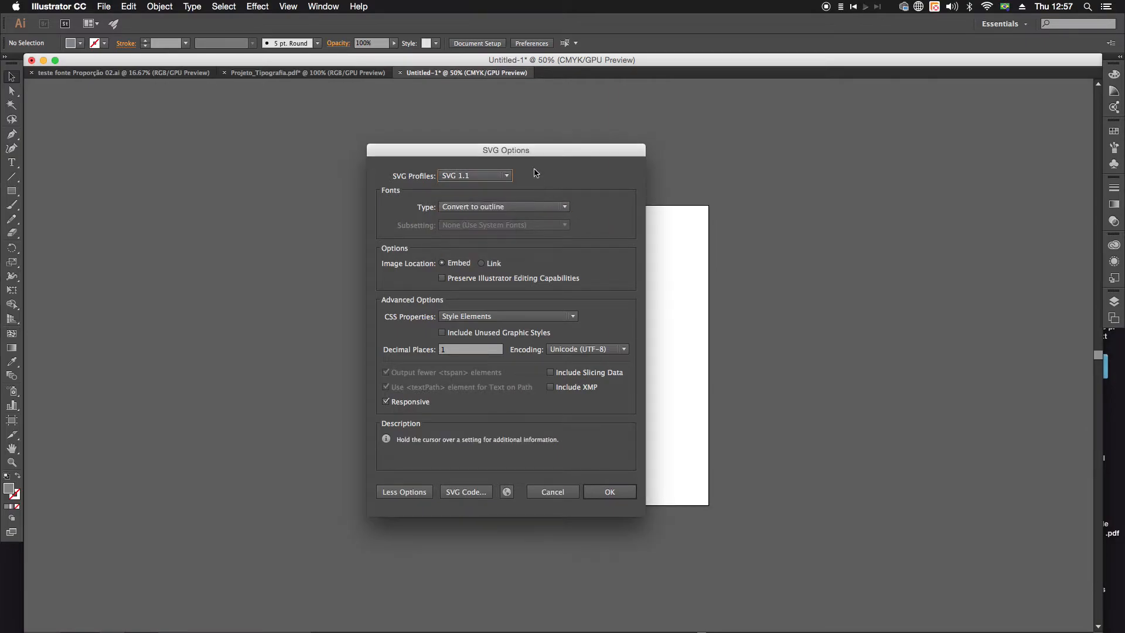
pyautogui.moveTo(533, 144); pyautogui.dragTo(505, 118)
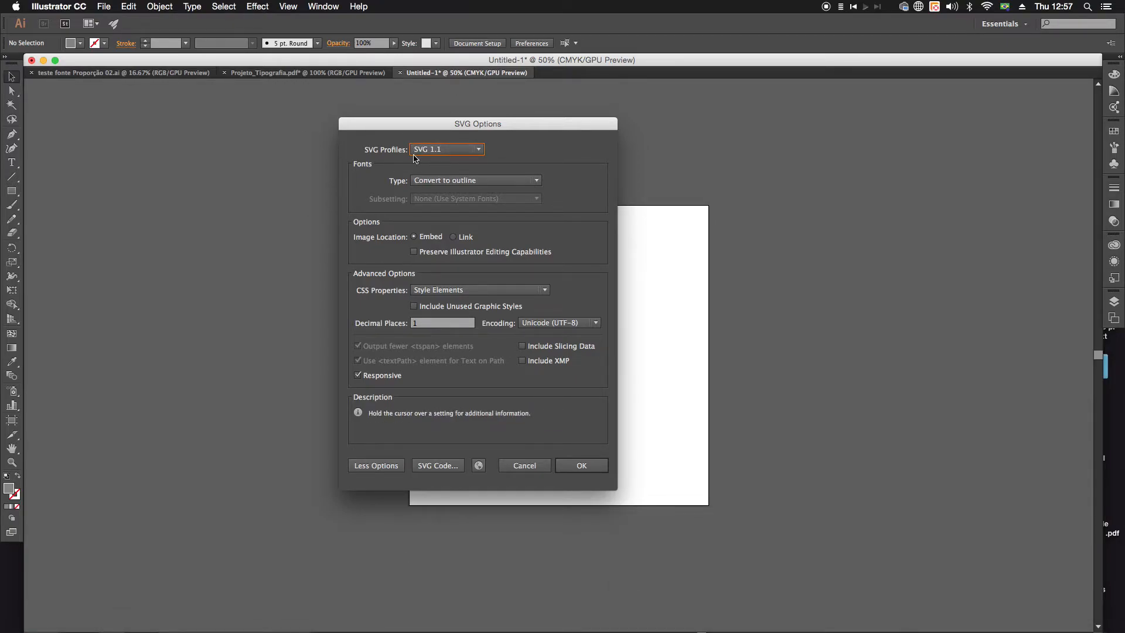
# Step: Set the font type to SVG and keep Style Elements as the CSS properties
pyautogui.moveTo(482, 188)
pyautogui.click(453, 294)
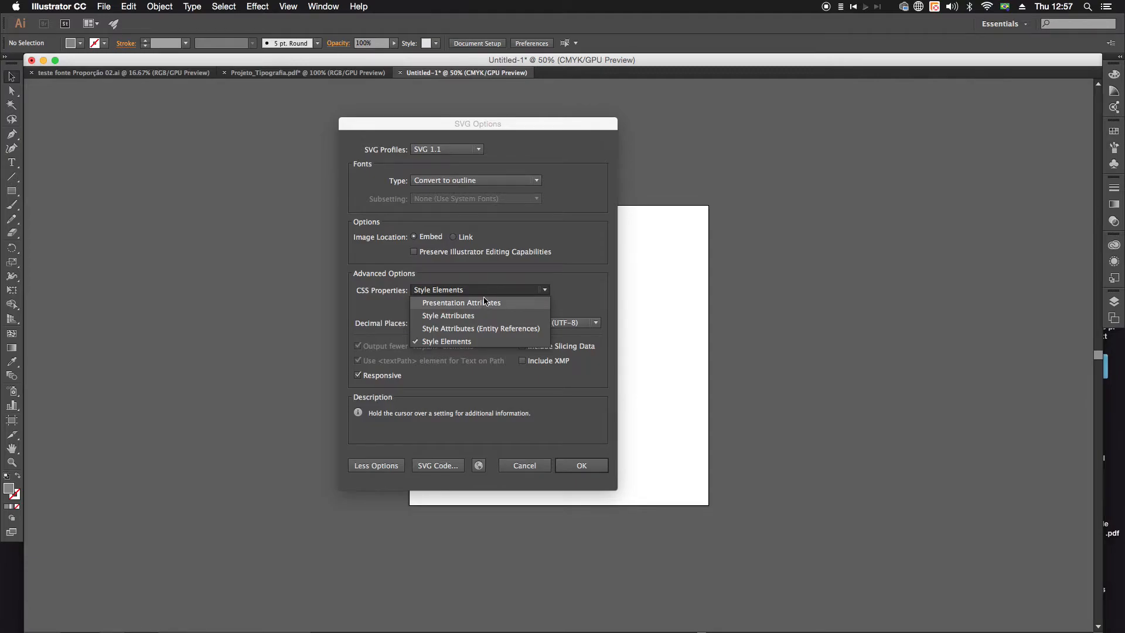
pyautogui.click(635, 250)
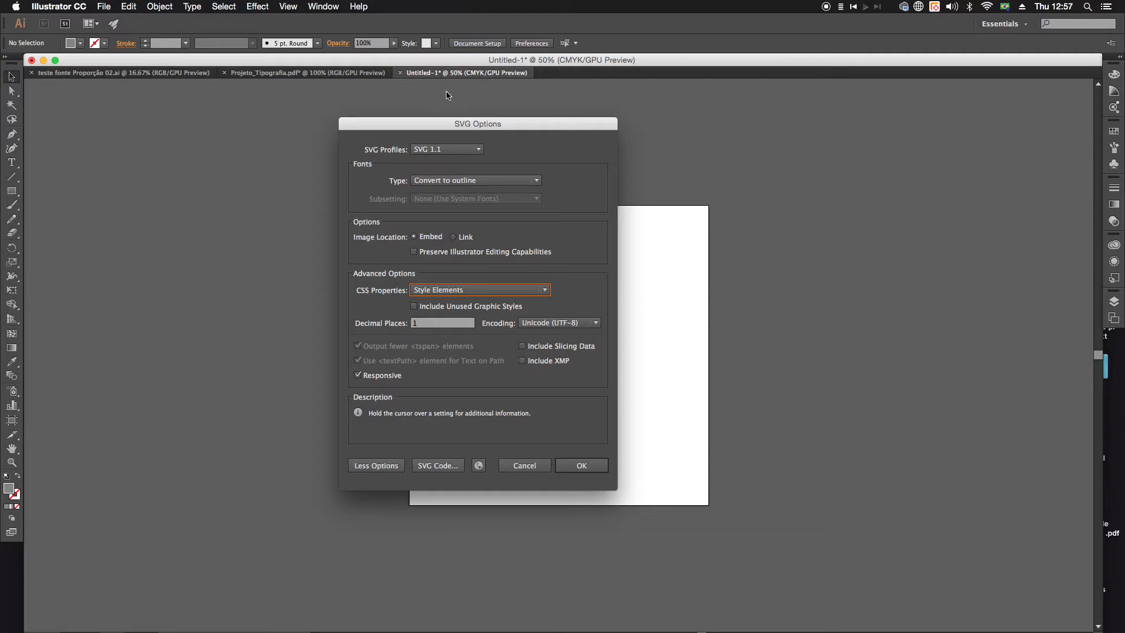
pyautogui.moveTo(449, 126)
pyautogui.mouseDown()
pyautogui.moveTo(441, 120)
pyautogui.moveTo(449, 142)
pyautogui.mouseUp()
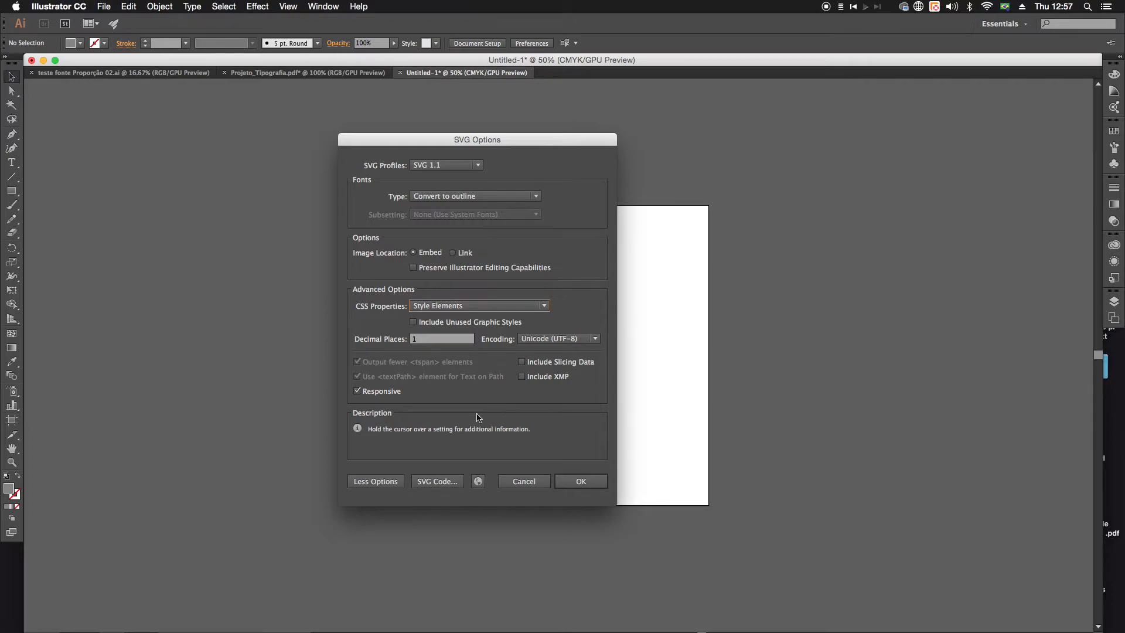
pyautogui.click(468, 199)
pyautogui.click(465, 207)
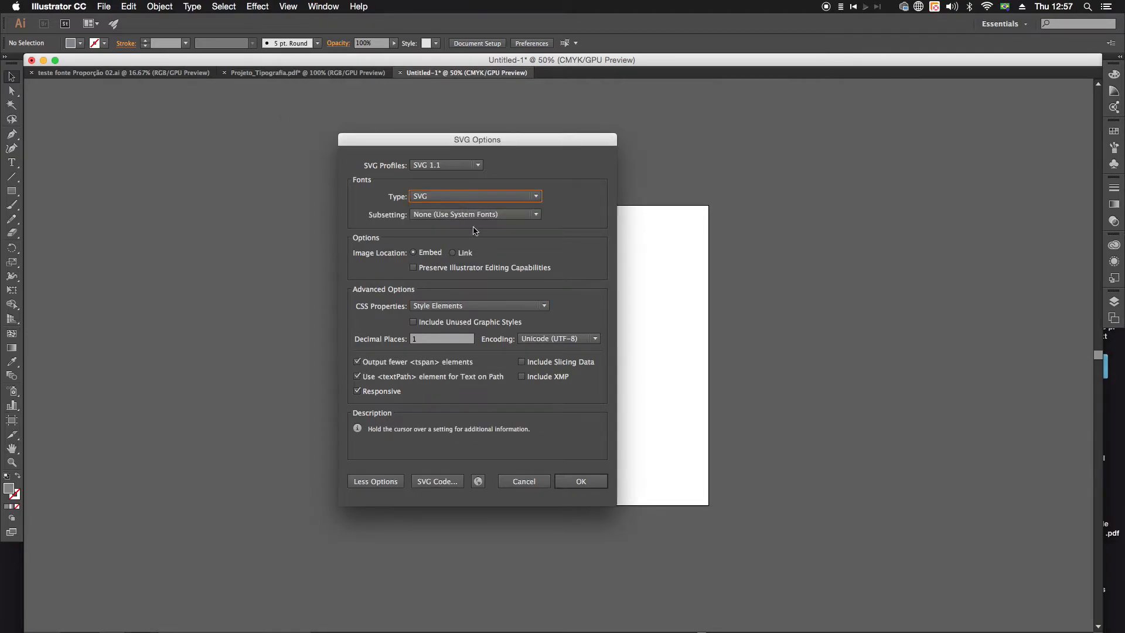
pyautogui.click(498, 307)
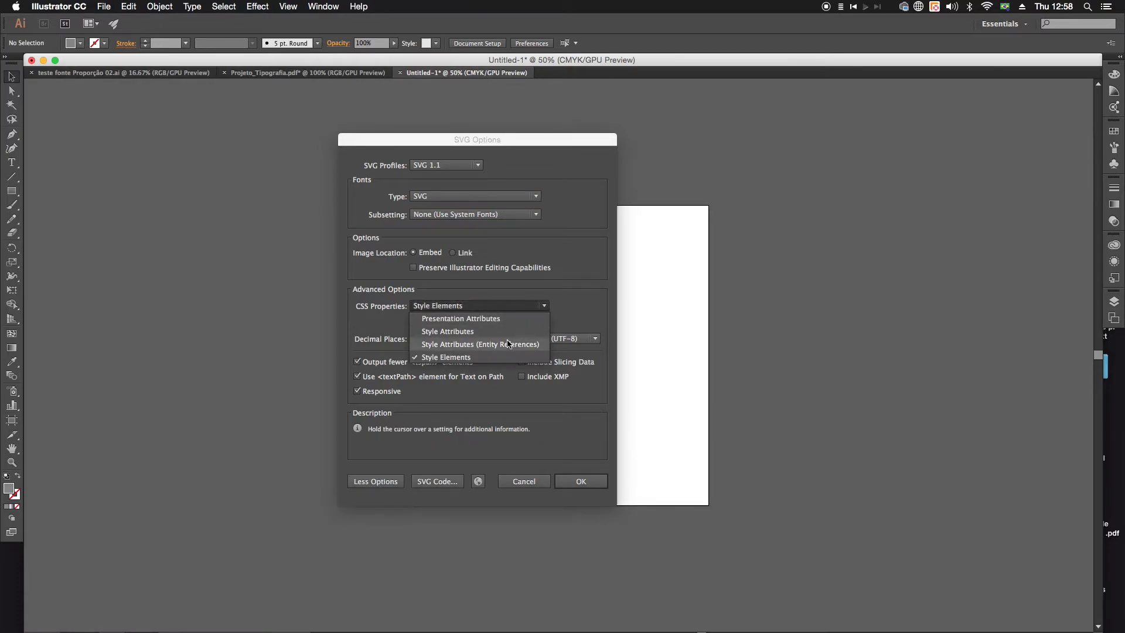
pyautogui.click(496, 307)
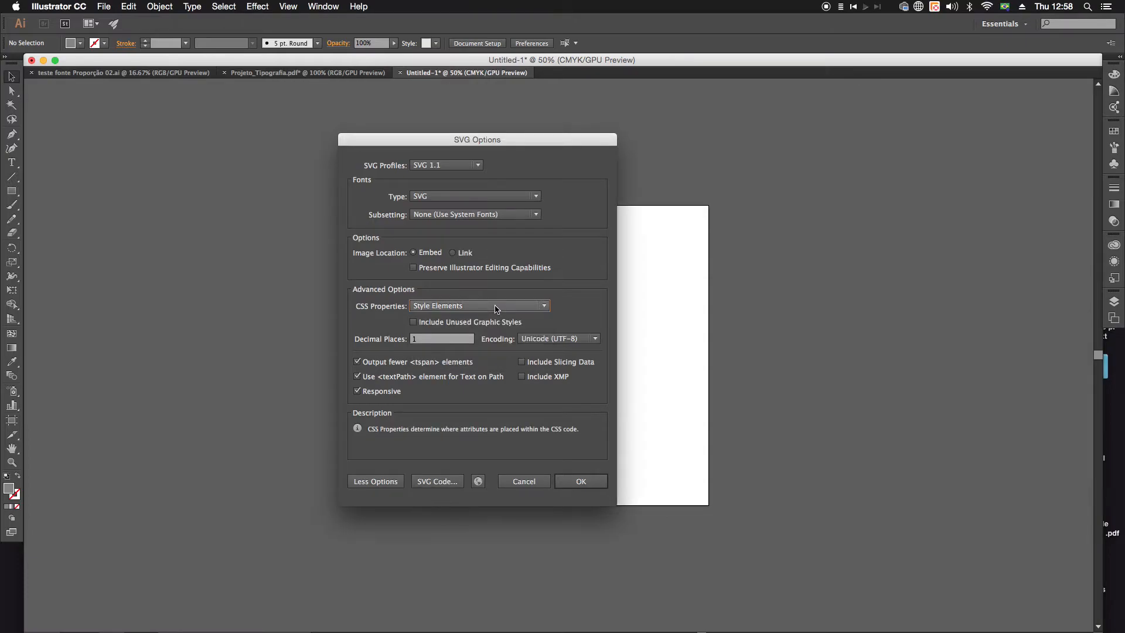
pyautogui.click(497, 307)
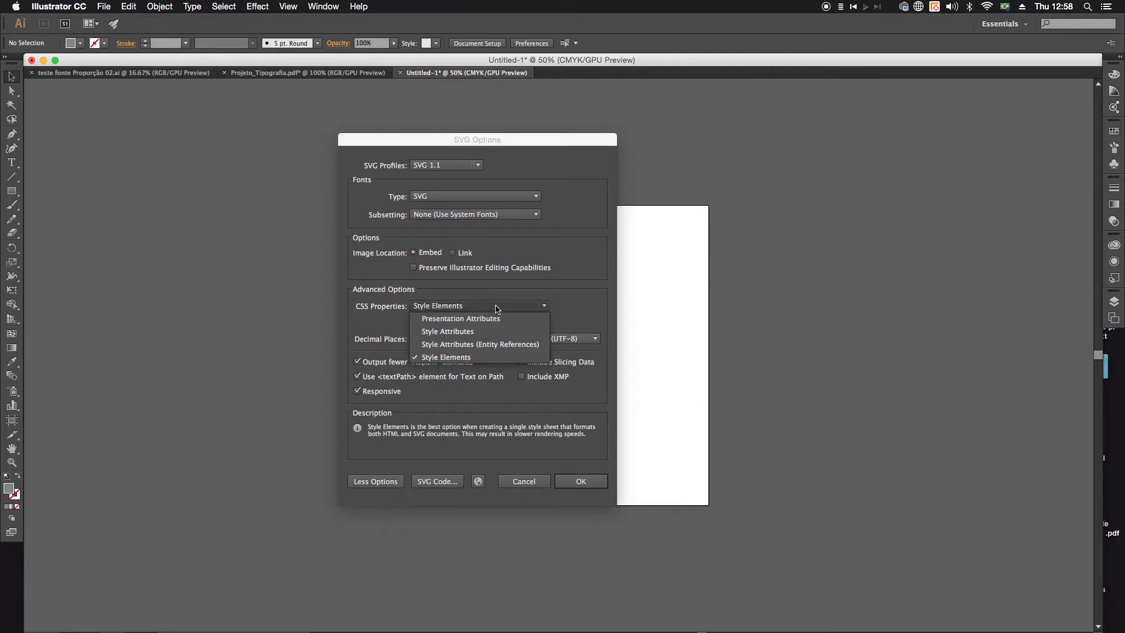
pyautogui.click(472, 357)
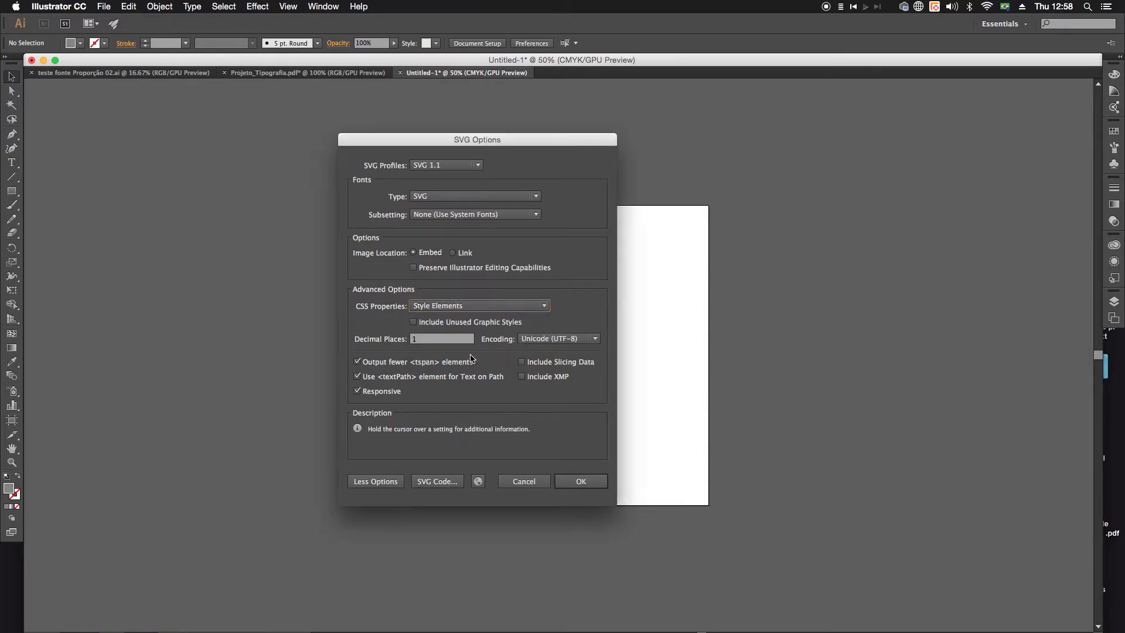
# Step: Compare the font subsetting choices and set subsetting to All Glyphs
pyautogui.click(465, 215)
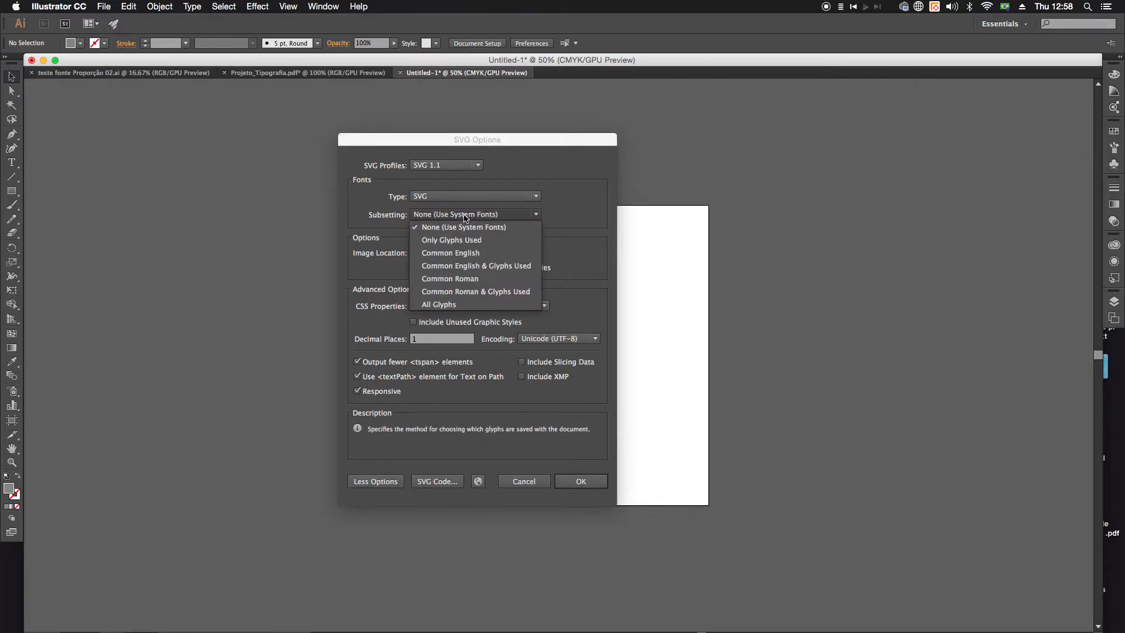
pyautogui.click(465, 215)
pyautogui.click(485, 215)
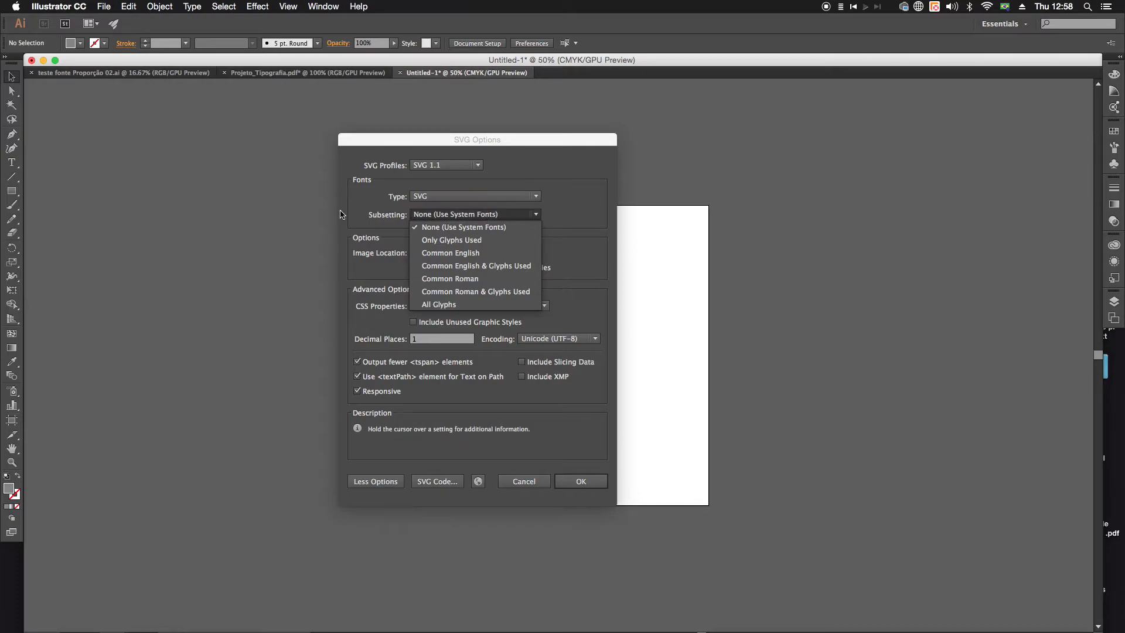
pyautogui.click(457, 305)
pyautogui.click(453, 215)
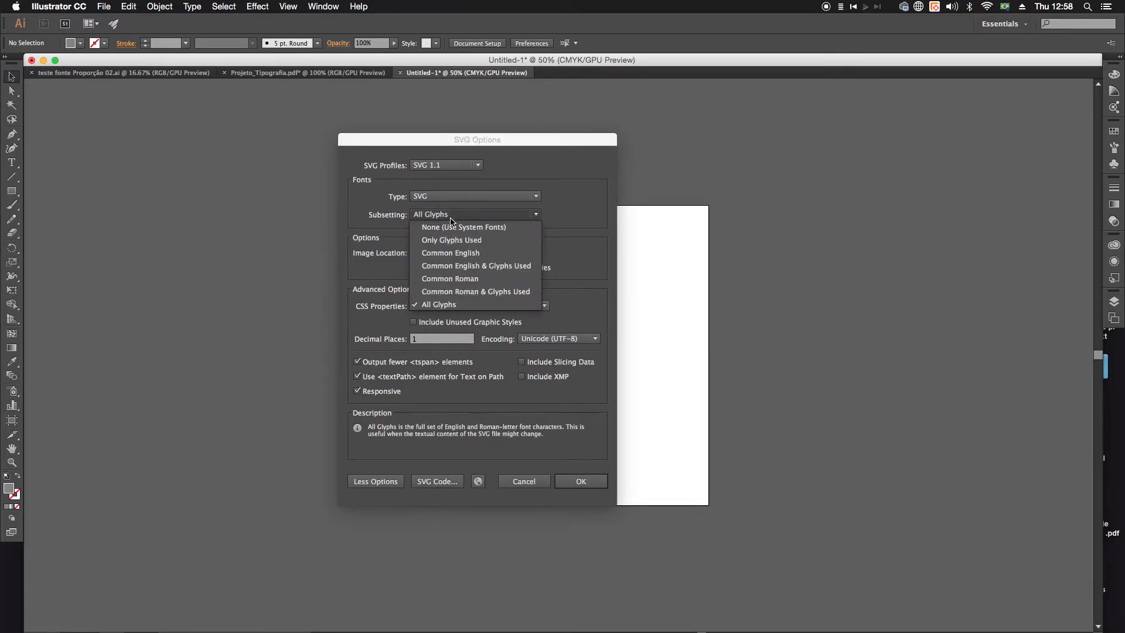
pyautogui.click(455, 228)
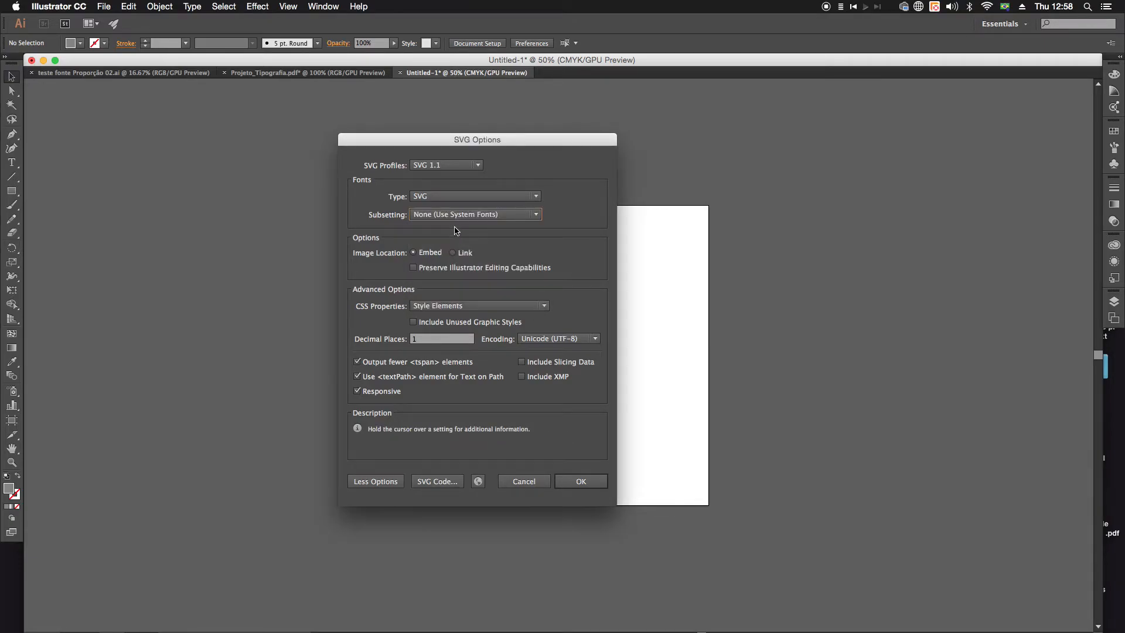
pyautogui.click(454, 217)
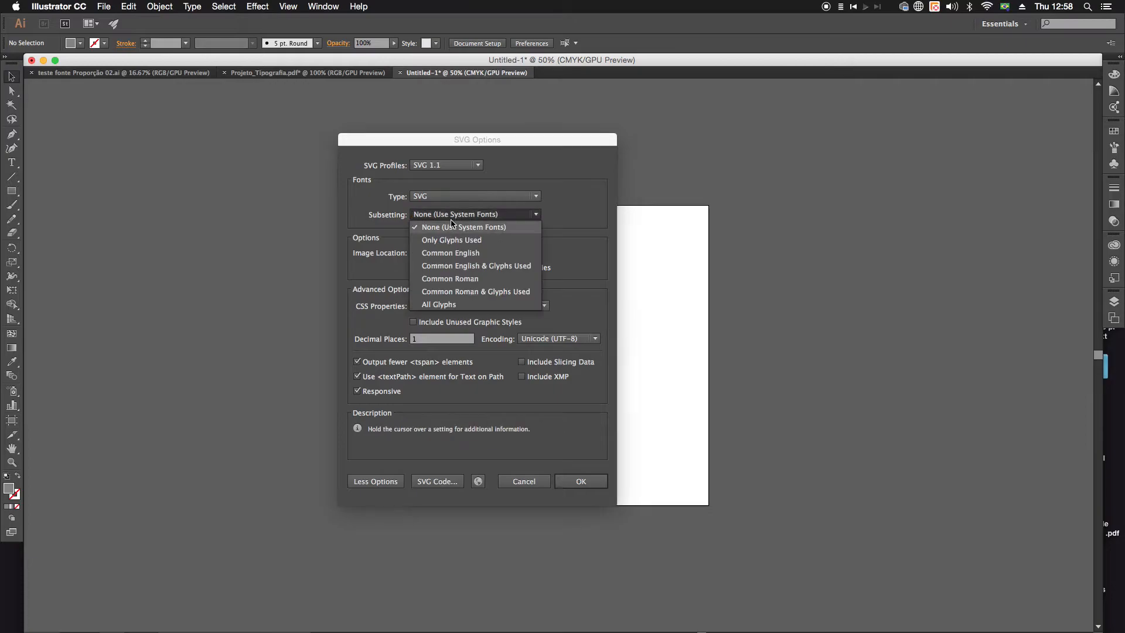
pyautogui.click(450, 304)
# Step: Collapse the advanced SVG options so only the basic export settings are shown
pyautogui.moveTo(508, 136); pyautogui.dragTo(627, 100)
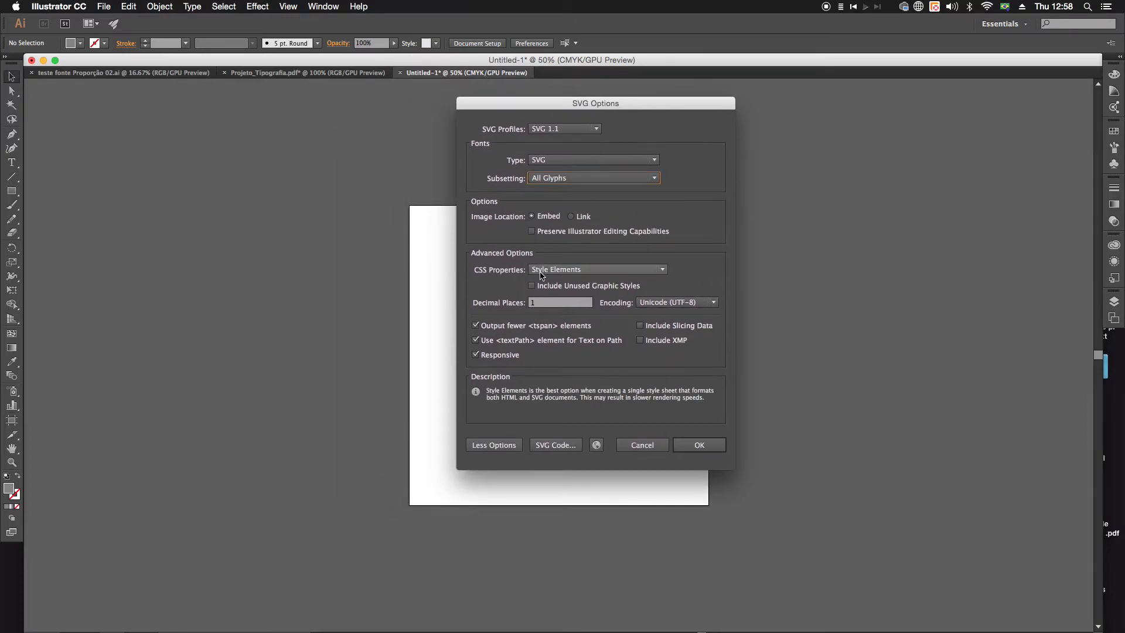
pyautogui.click(499, 450)
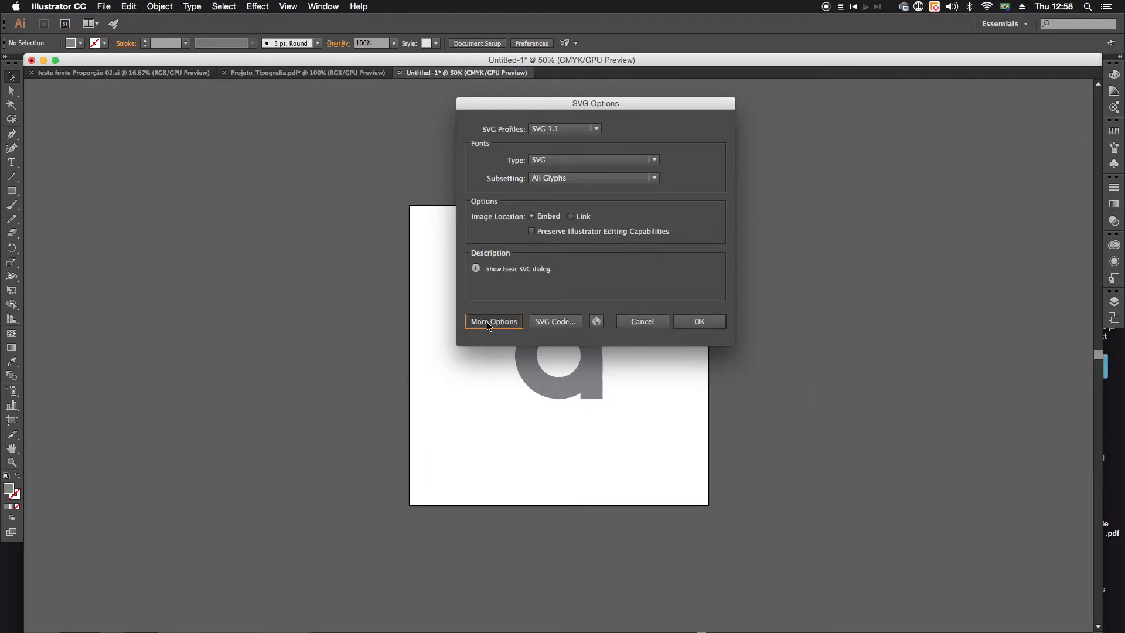
pyautogui.click(488, 322)
pyautogui.click(486, 448)
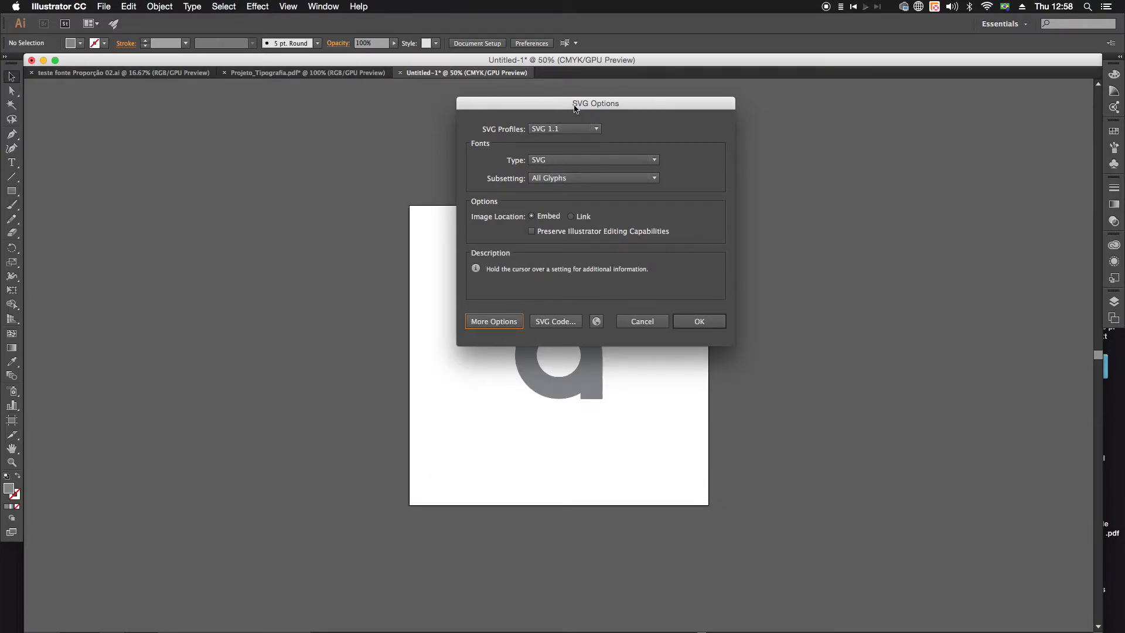
# Step: Check the available SVG profiles and keep SVG 1.1
pyautogui.moveTo(577, 104); pyautogui.dragTo(495, 157)
pyautogui.click(491, 181)
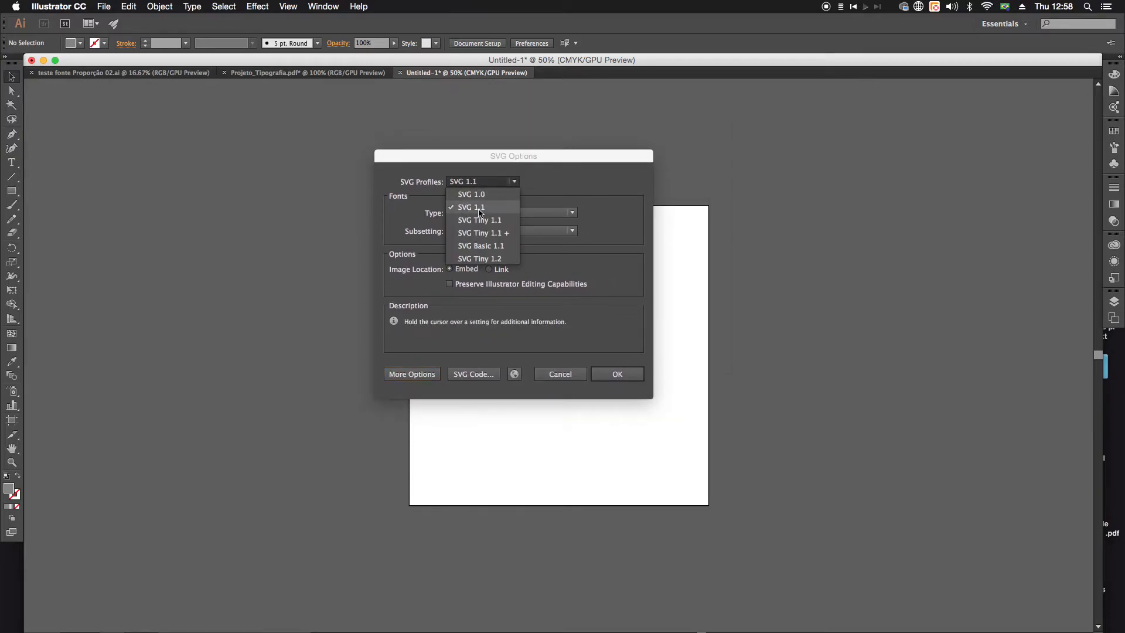
pyautogui.click(571, 180)
pyautogui.moveTo(525, 157); pyautogui.dragTo(483, 126)
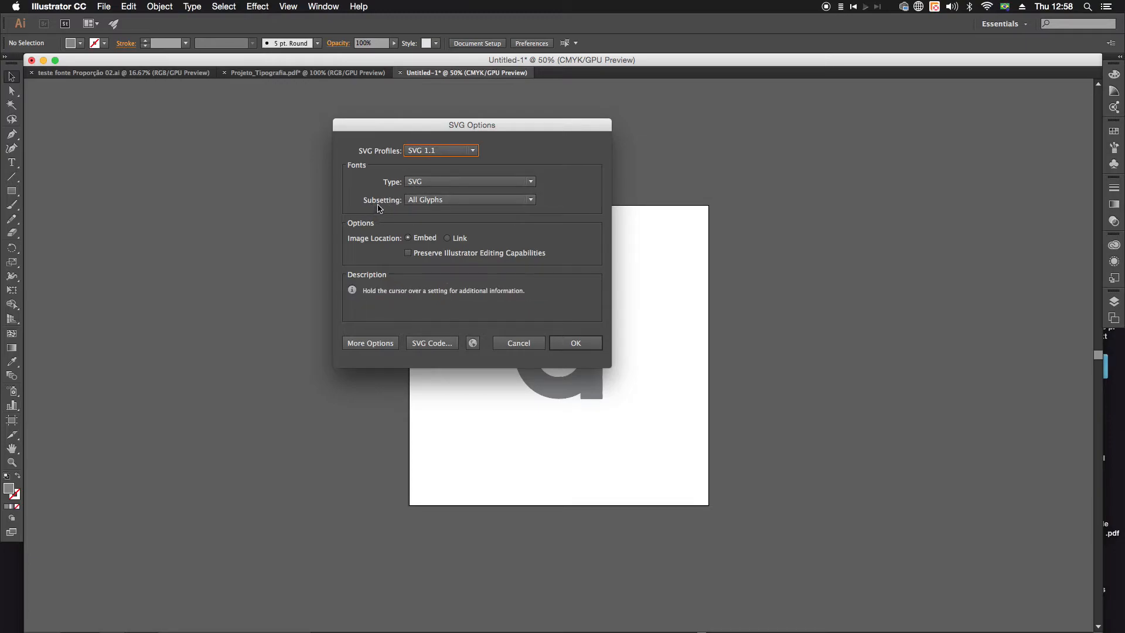
# Step: Leave Preserve Illustrator Editing Capabilities off and save a.svg with type SVG, subsetting All Glyphs and embedded images
pyautogui.click(409, 256)
pyautogui.click(407, 252)
pyautogui.moveTo(515, 121); pyautogui.dragTo(836, 166)
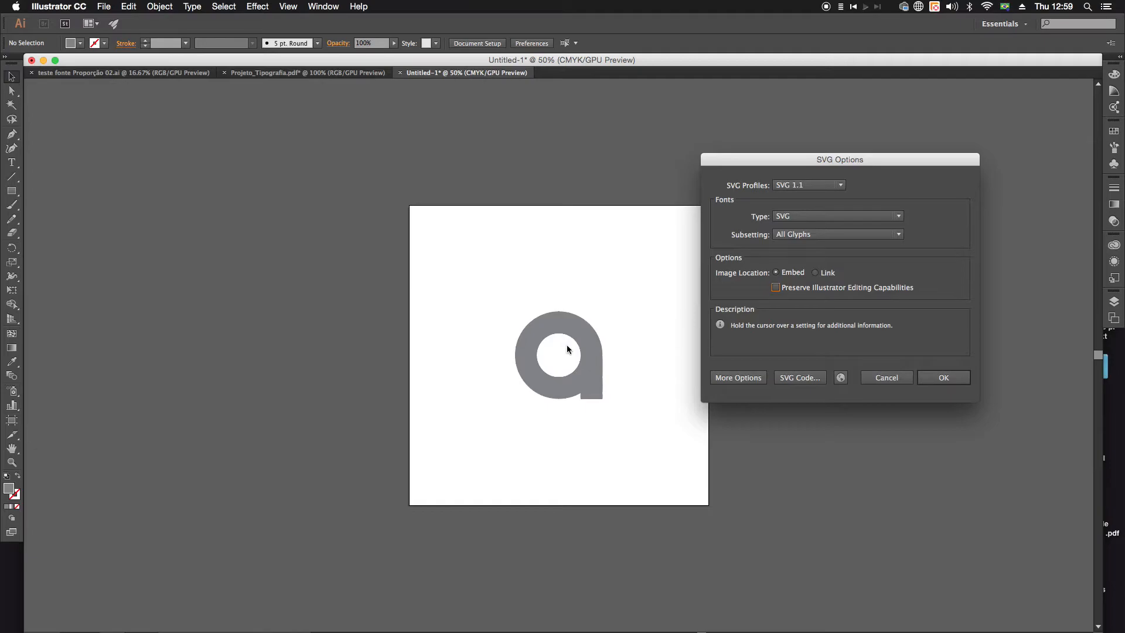
pyautogui.moveTo(763, 166); pyautogui.dragTo(402, 190)
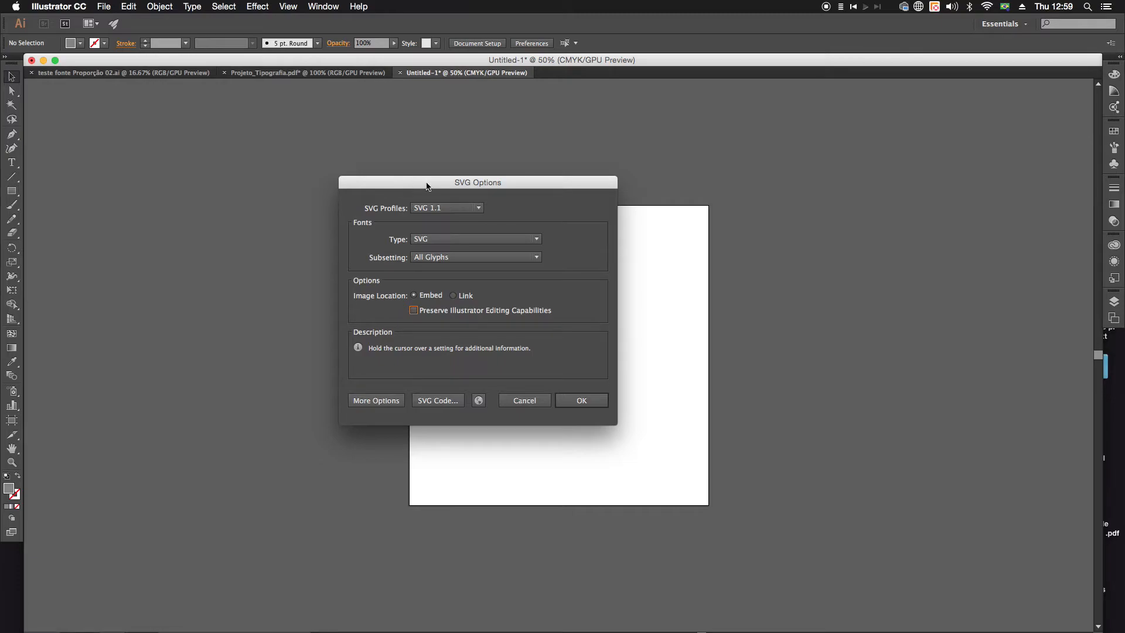
pyautogui.moveTo(422, 182); pyautogui.dragTo(394, 145)
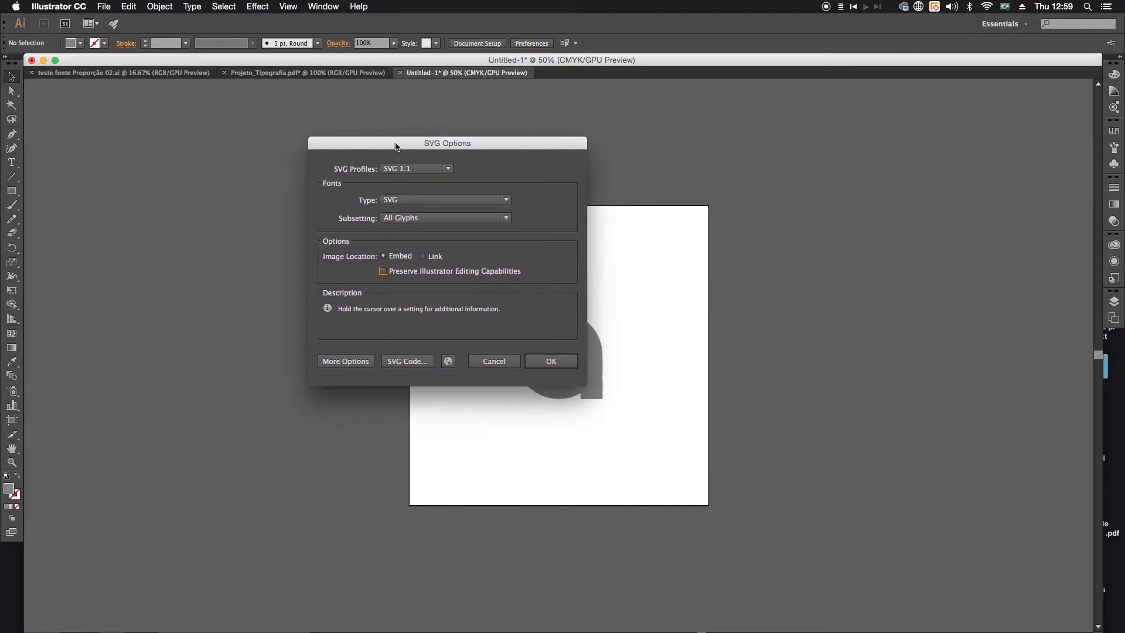
pyautogui.click(552, 363)
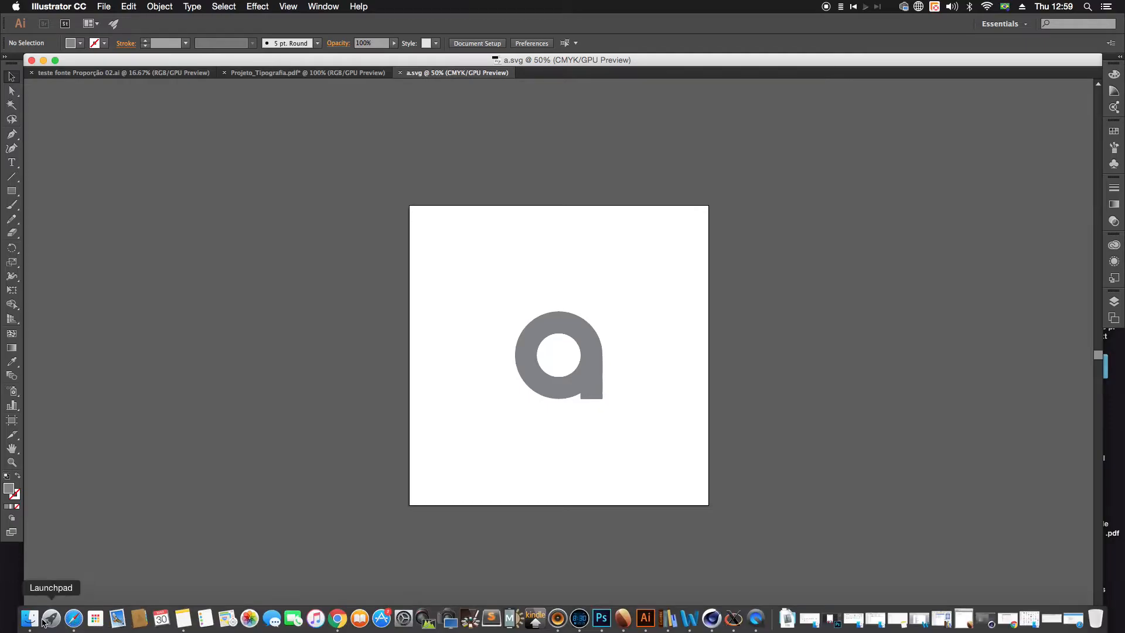
# Step: Switch to Finder and open the Font folder on the Desktop
pyautogui.click(30, 620)
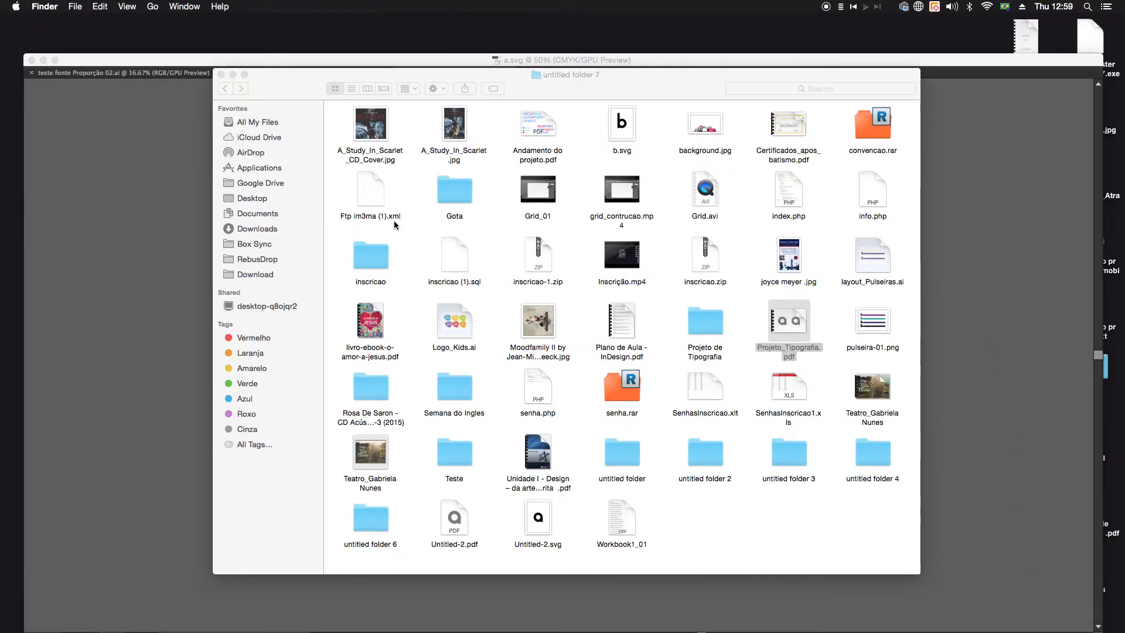
pyautogui.click(246, 199)
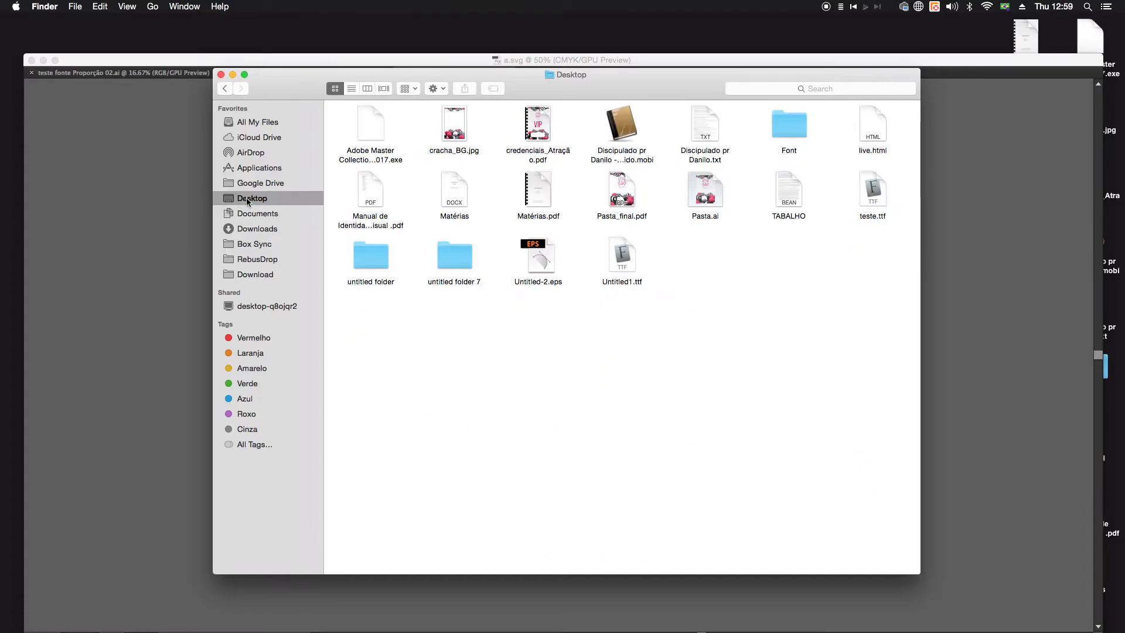
pyautogui.doubleClick(776, 126)
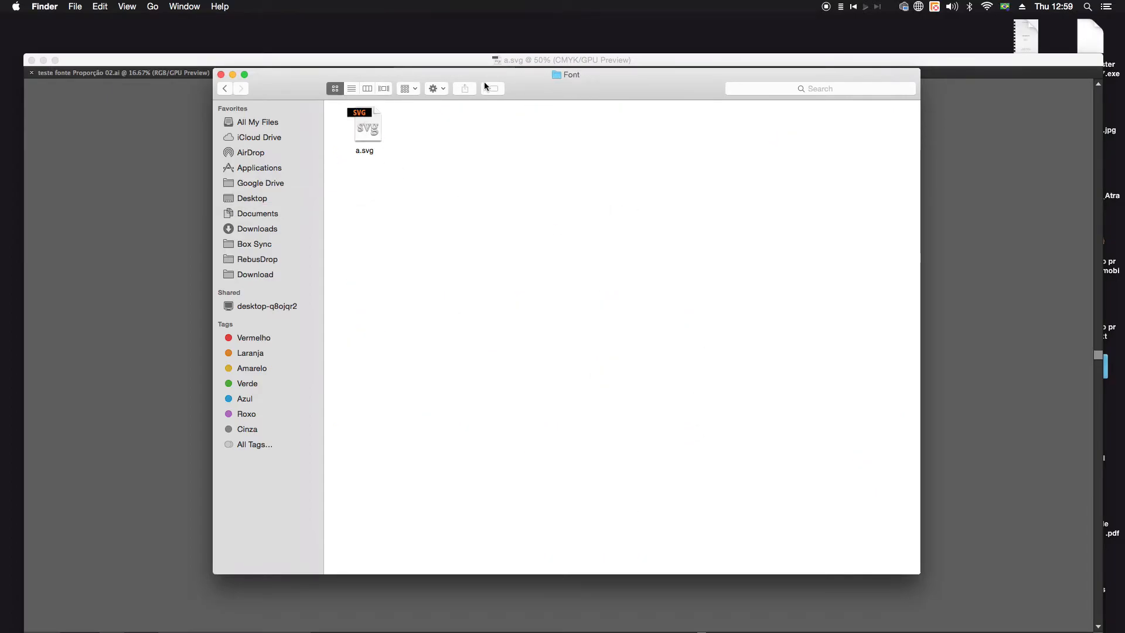
pyautogui.moveTo(578, 95); pyautogui.dragTo(585, 136)
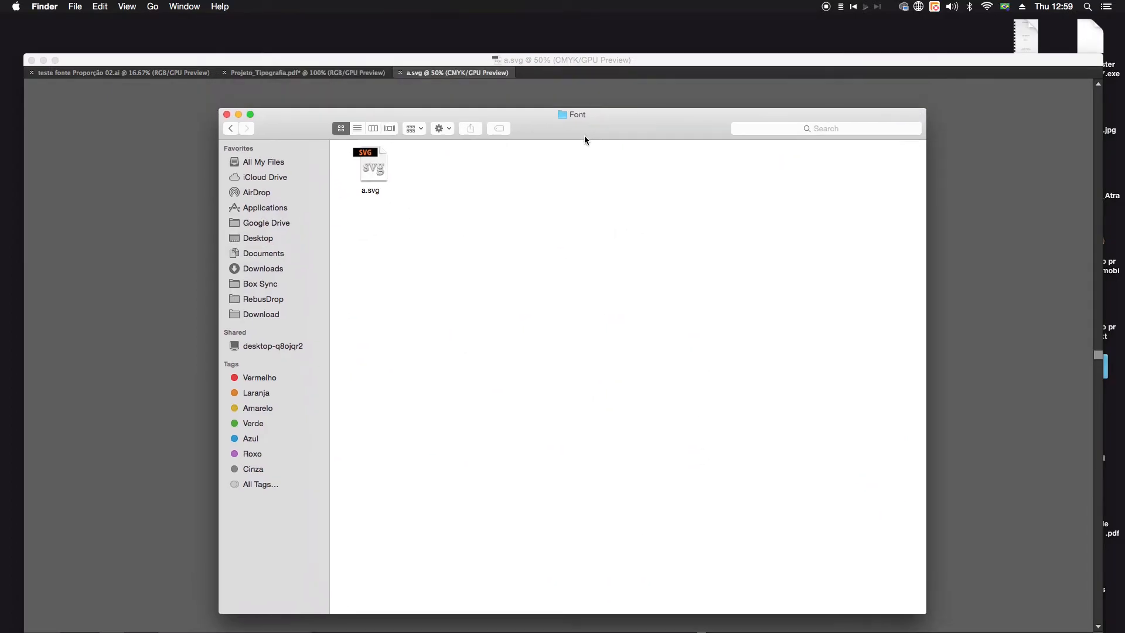
# Step: Preview the saved a.svg to check the letter, close the preview and minimize the Finder window
pyautogui.click(380, 166)
pyautogui.click(567, 161)
pyautogui.moveTo(568, 120); pyautogui.dragTo(570, 93)
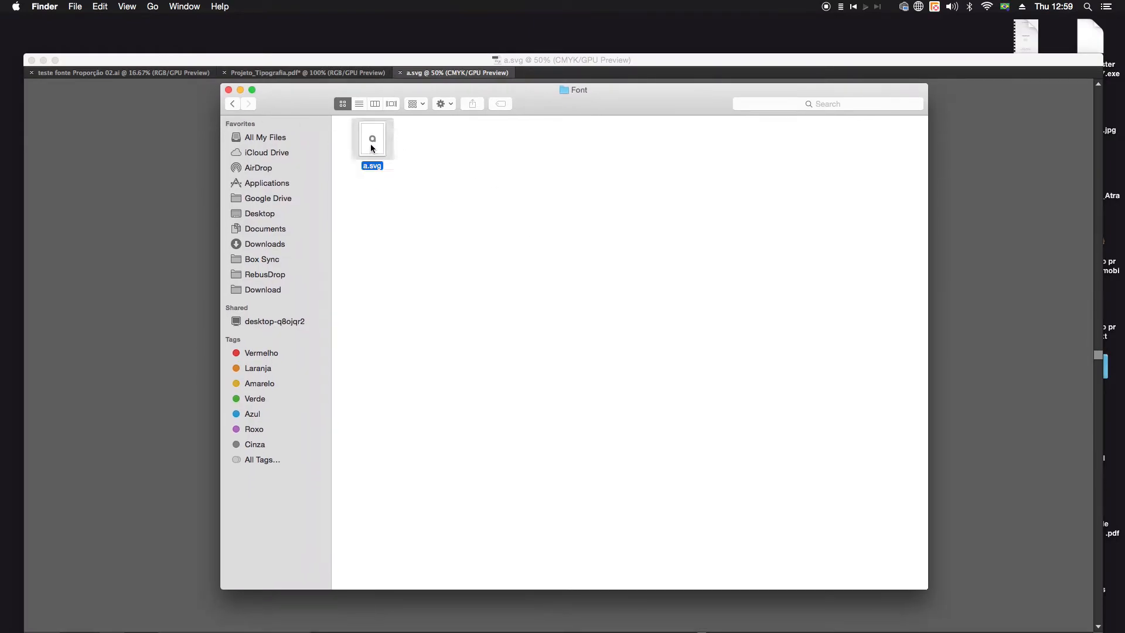
pyautogui.press('space')
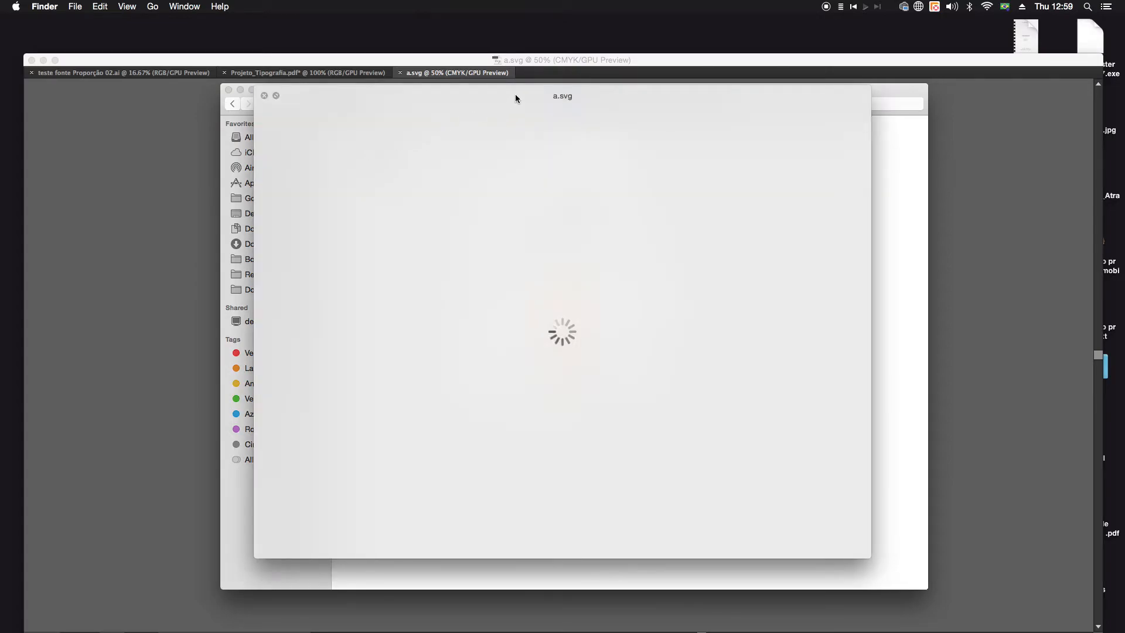
pyautogui.moveTo(515, 93); pyautogui.dragTo(552, 104)
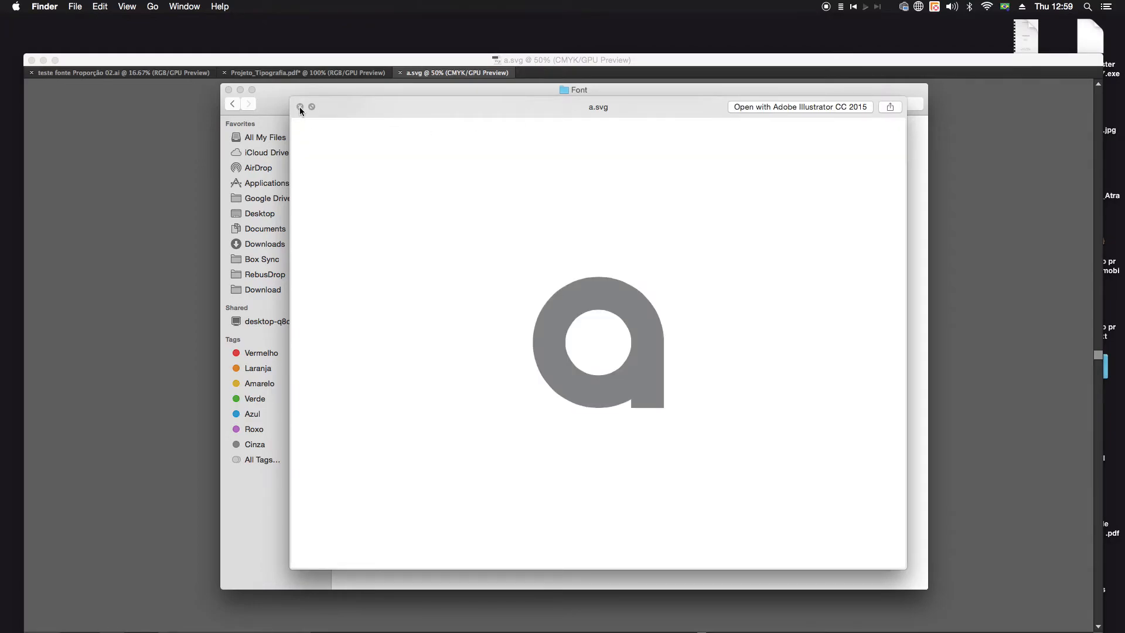
pyautogui.press('space')
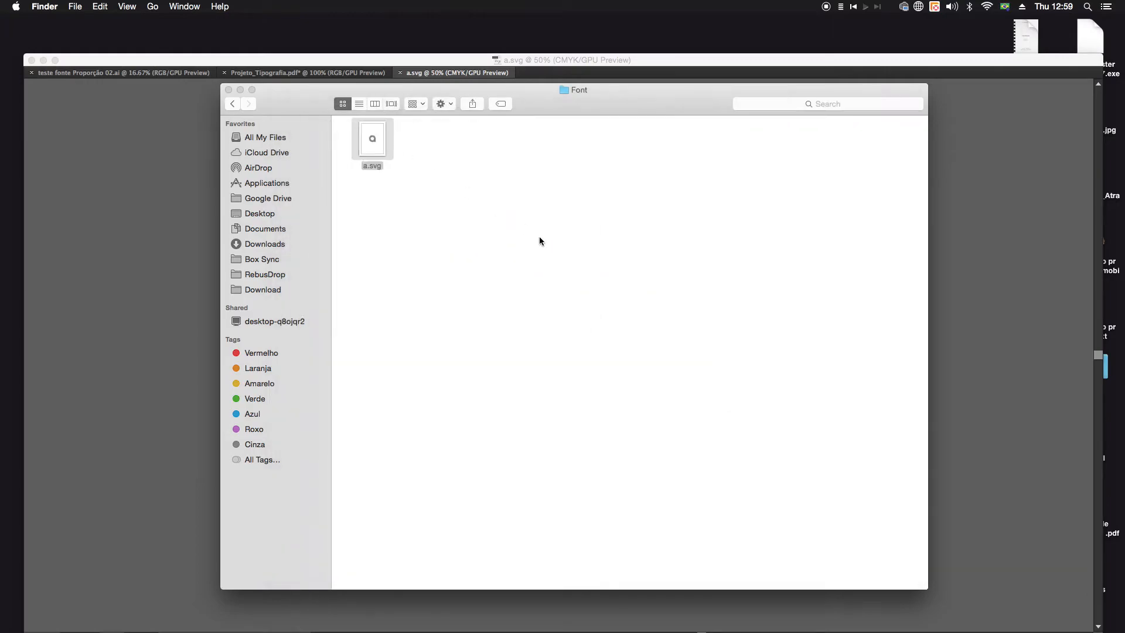
pyautogui.click(240, 90)
# Step: Launch FontForge, minimize the Illustrator document window and bring up the new font's glyph table
pyautogui.click(44, 628)
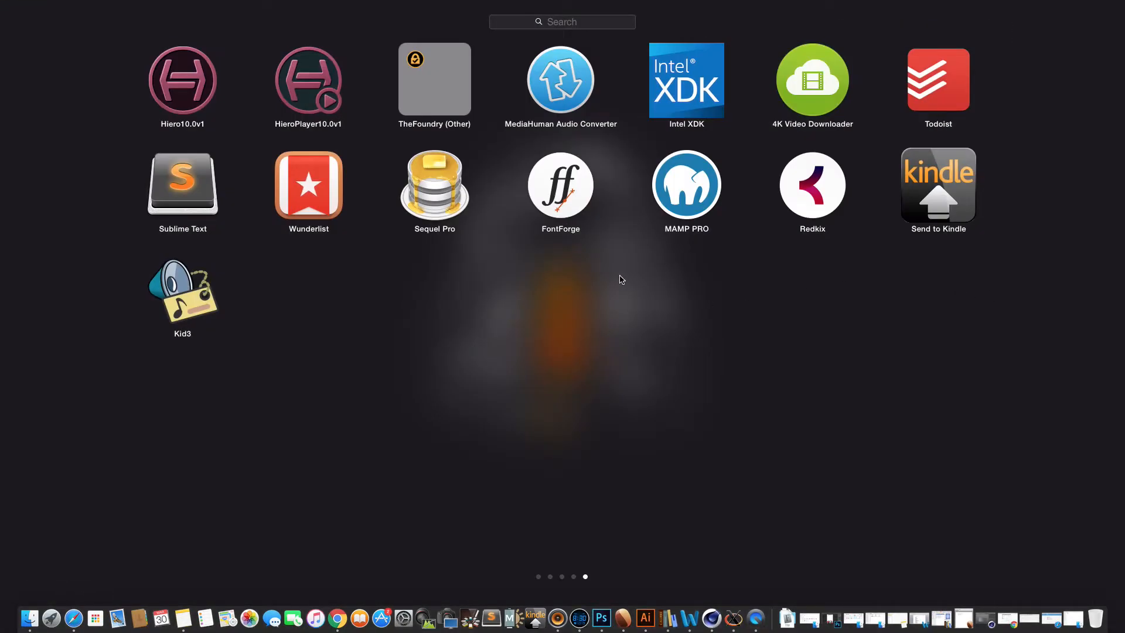
pyautogui.click(566, 207)
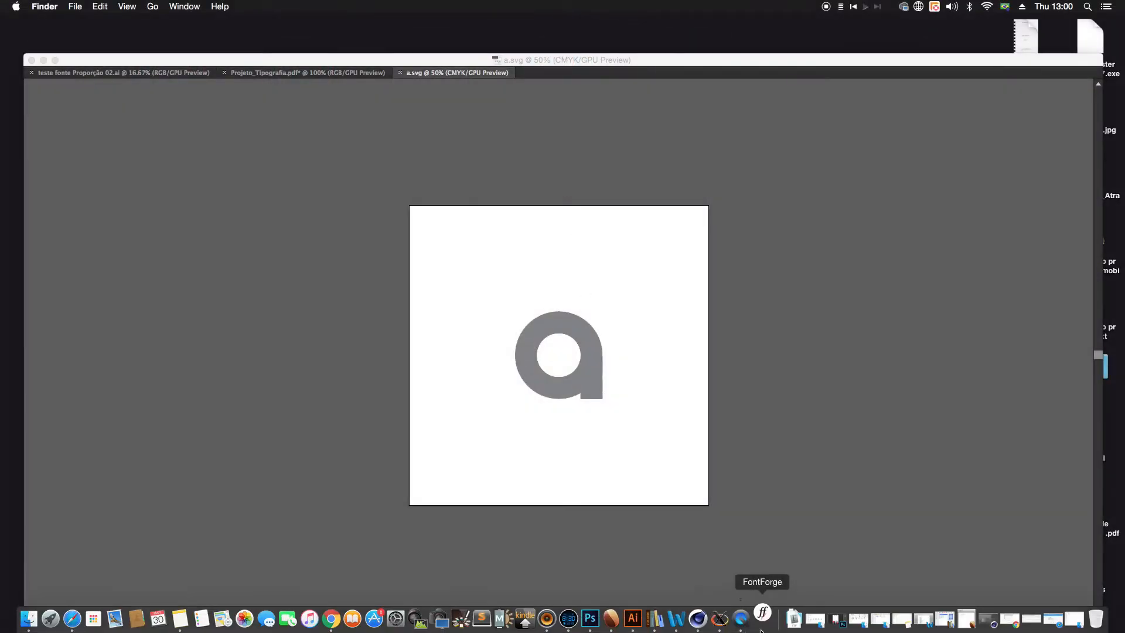
pyautogui.click(44, 63)
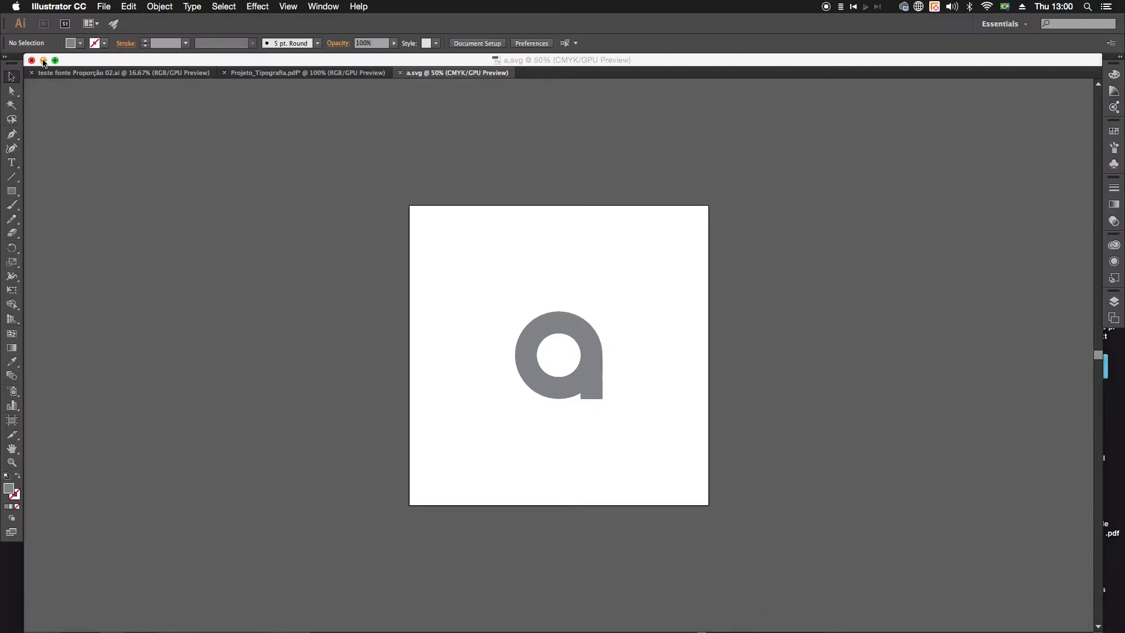
pyautogui.click(43, 61)
pyautogui.click(206, 190)
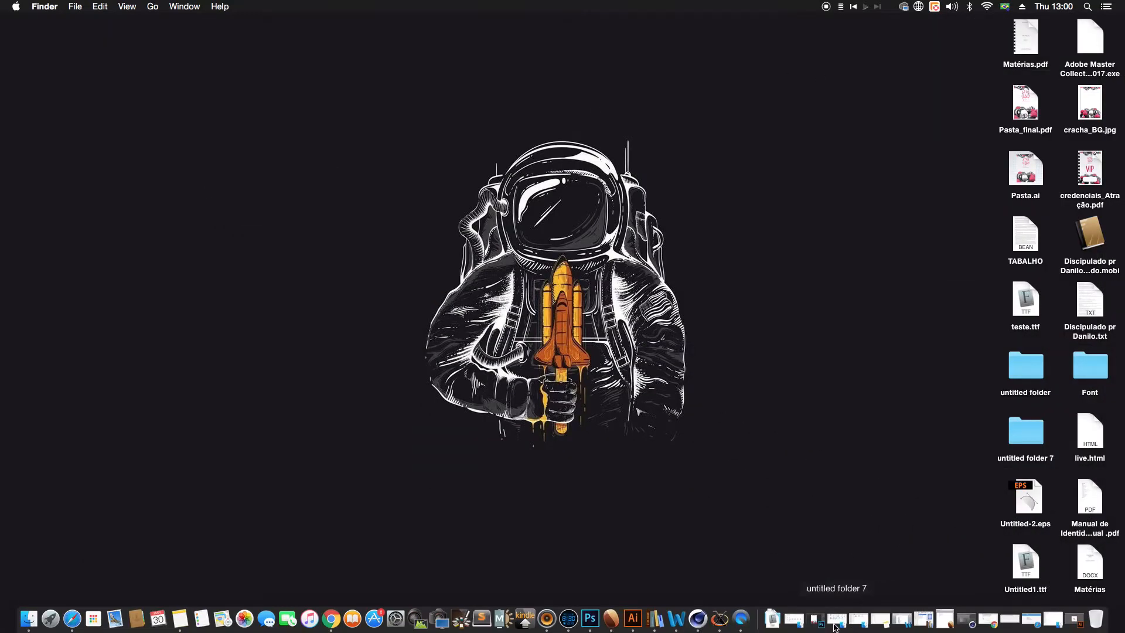
pyautogui.click(725, 626)
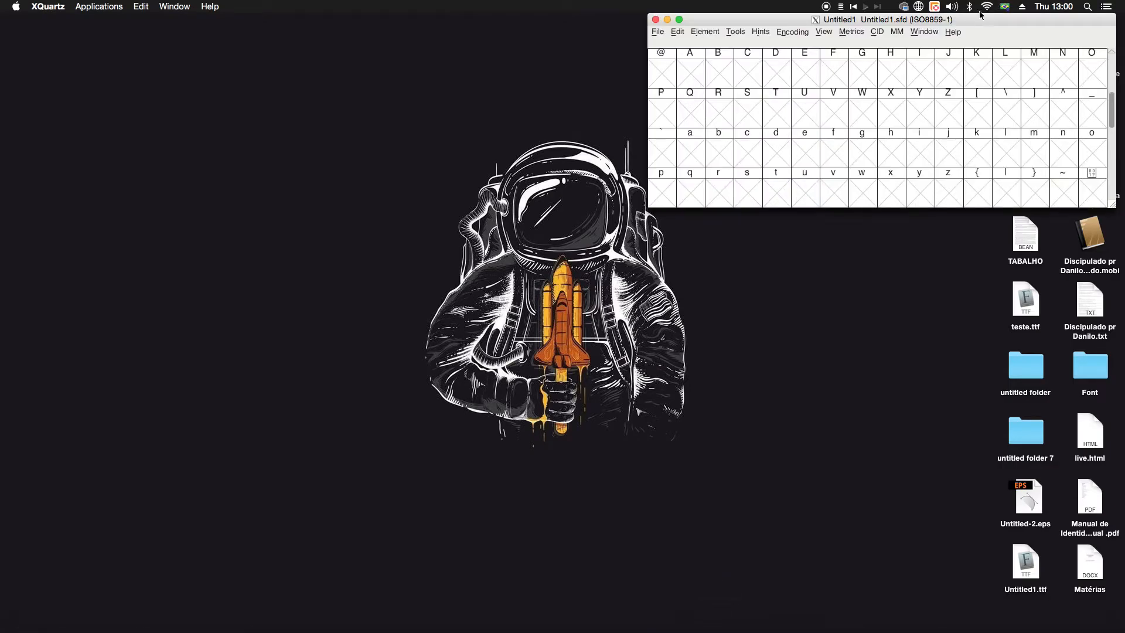
# Step: Move the Untitled1.sfd glyph table toward the middle of the desktop and enlarge it to show more characters
pyautogui.moveTo(897, 16); pyautogui.dragTo(764, 49)
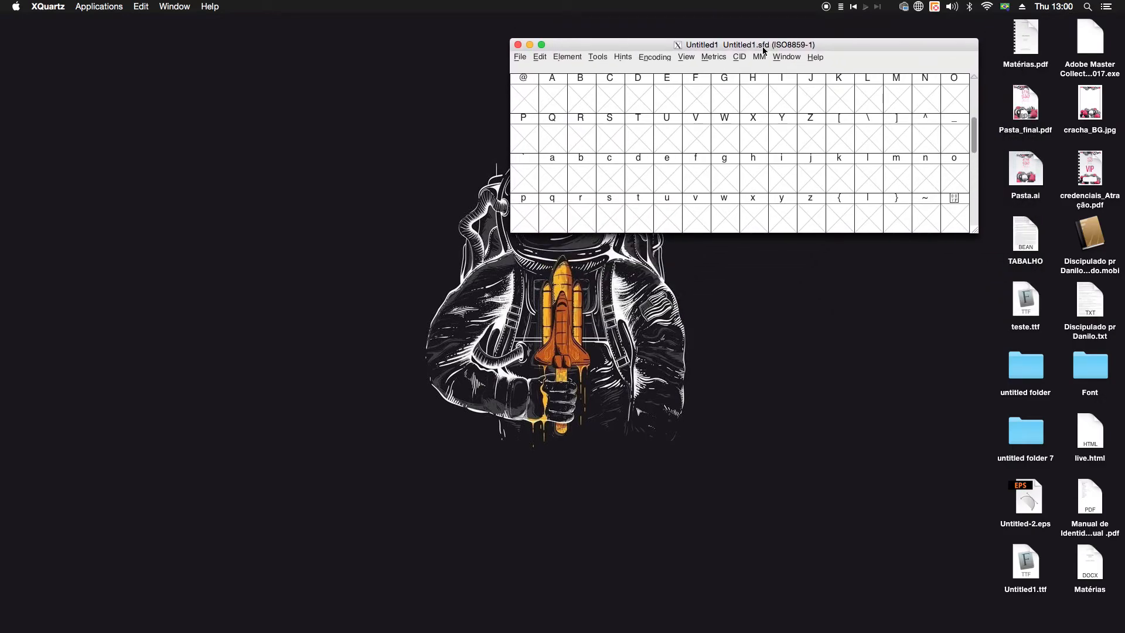
pyautogui.moveTo(747, 44); pyautogui.dragTo(431, 130)
pyautogui.scroll(-8, 502, 223)
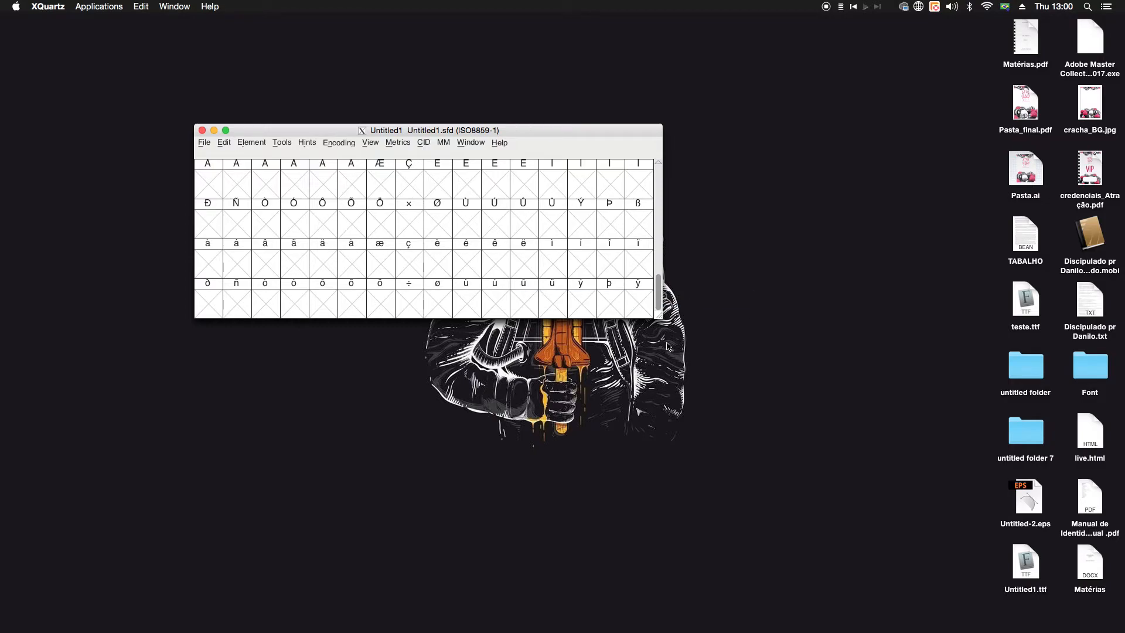
pyautogui.moveTo(660, 318); pyautogui.dragTo(872, 500)
pyautogui.moveTo(640, 138); pyautogui.dragTo(653, 79)
pyautogui.scroll(5, 600, 258)
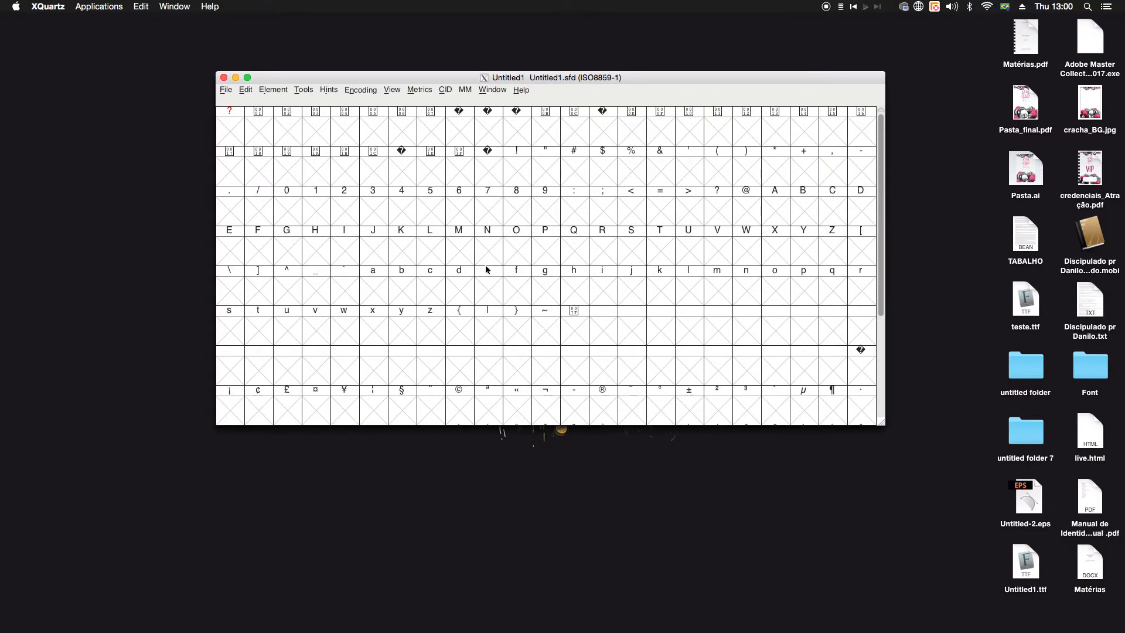
# Step: Look through the character slots and open the lowercase letter a for editing
pyautogui.scroll(-3, 485, 281)
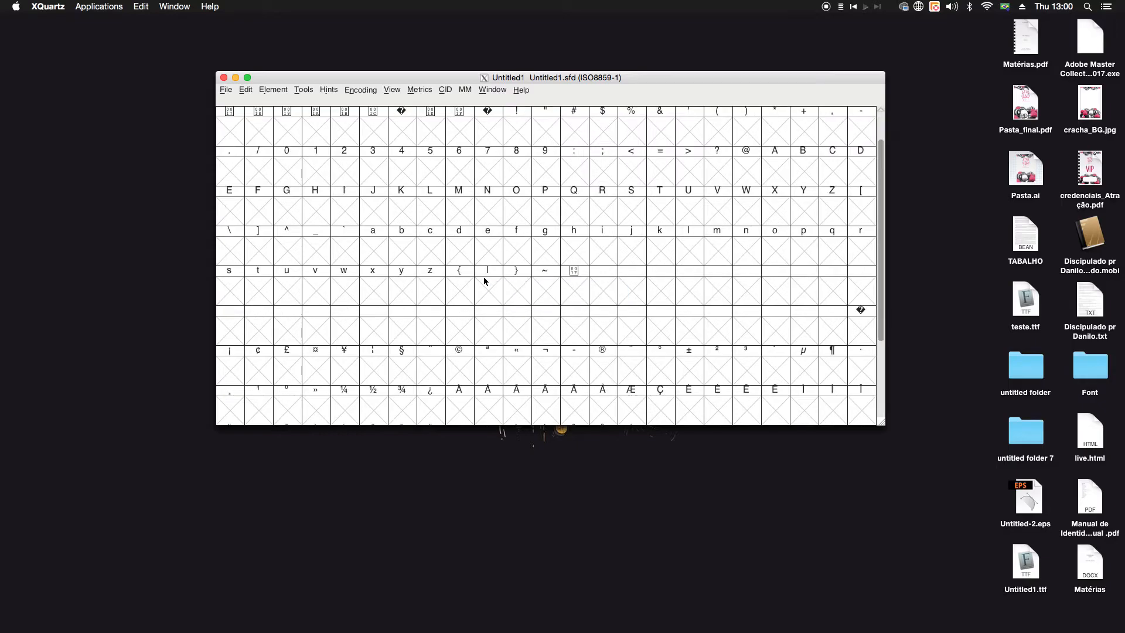
pyautogui.scroll(-1, 482, 276)
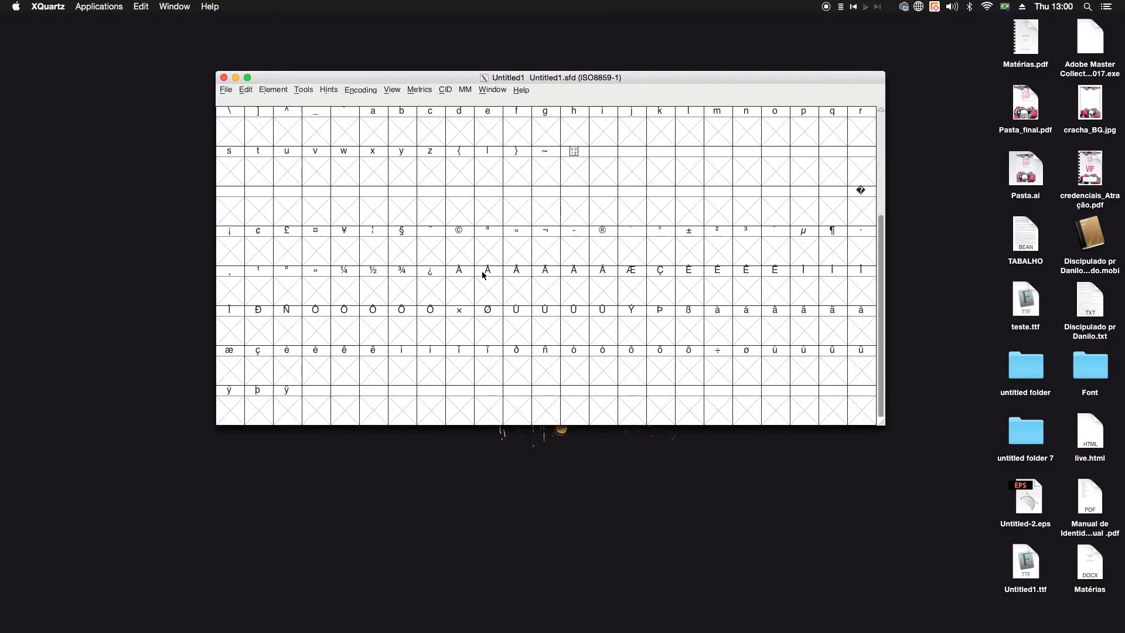
pyautogui.scroll(4, 484, 276)
pyautogui.scroll(-2, 442, 301)
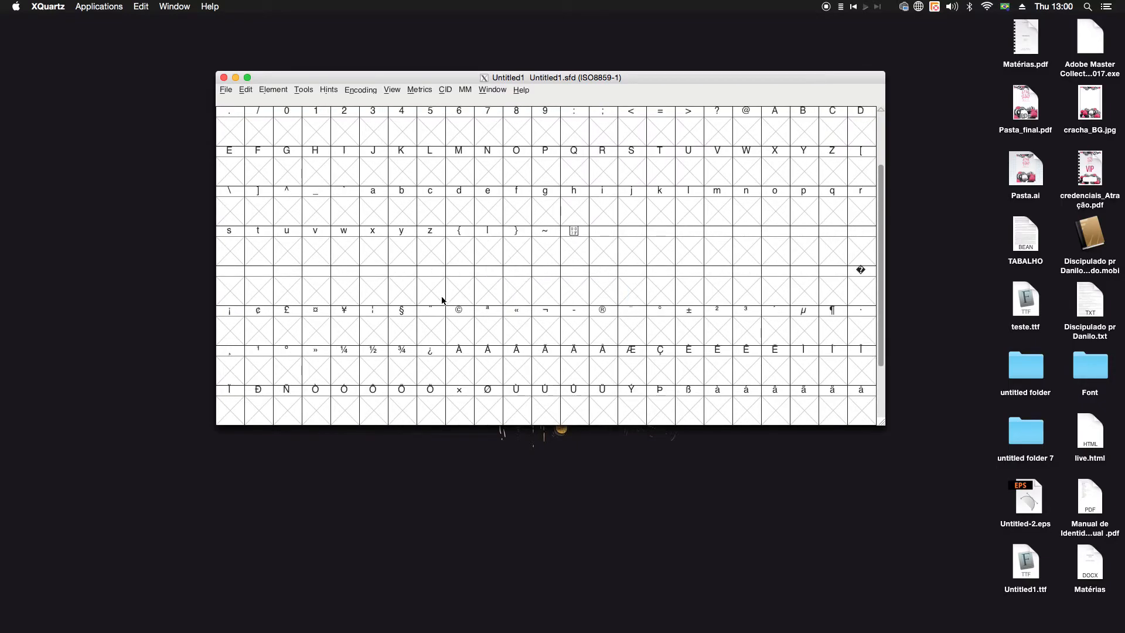
pyautogui.scroll(2, 442, 301)
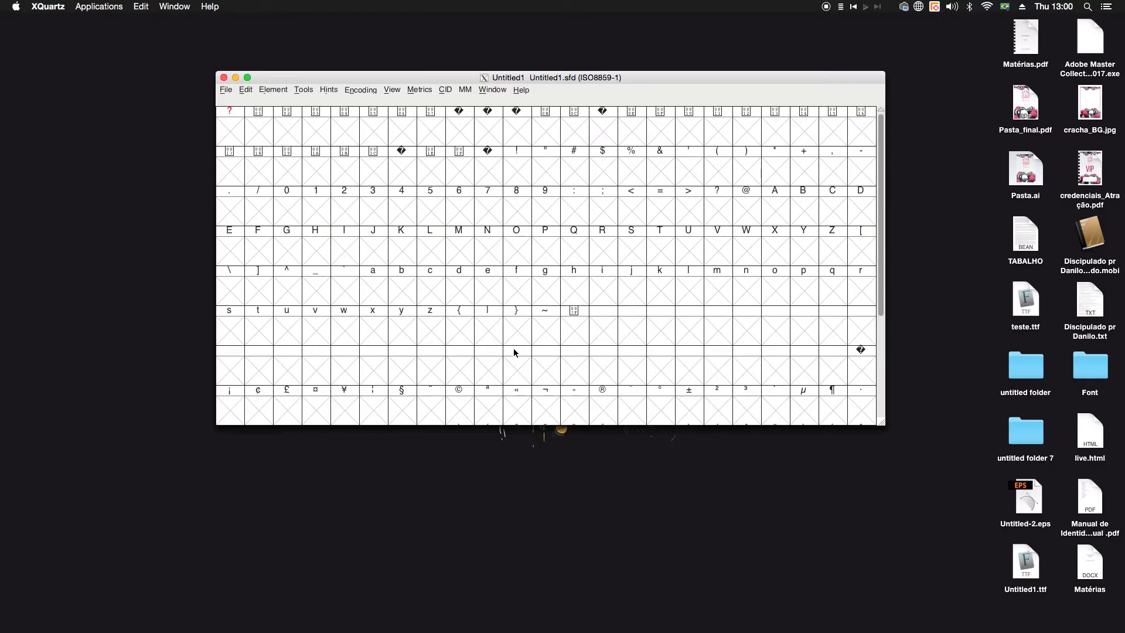
pyautogui.click(373, 293)
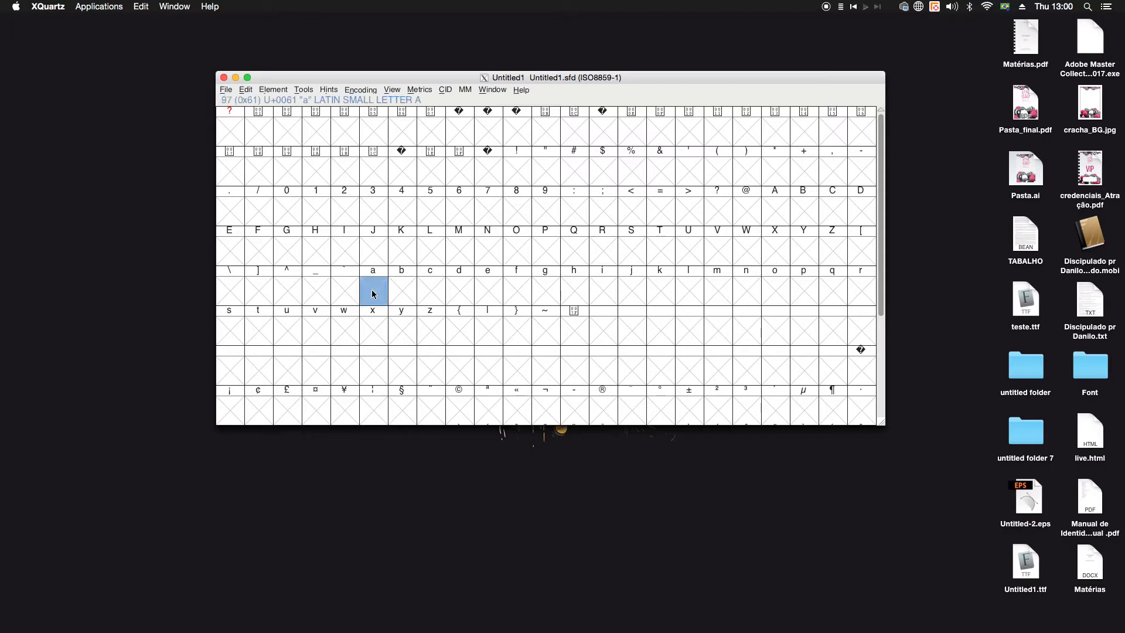
pyautogui.doubleClick(373, 291)
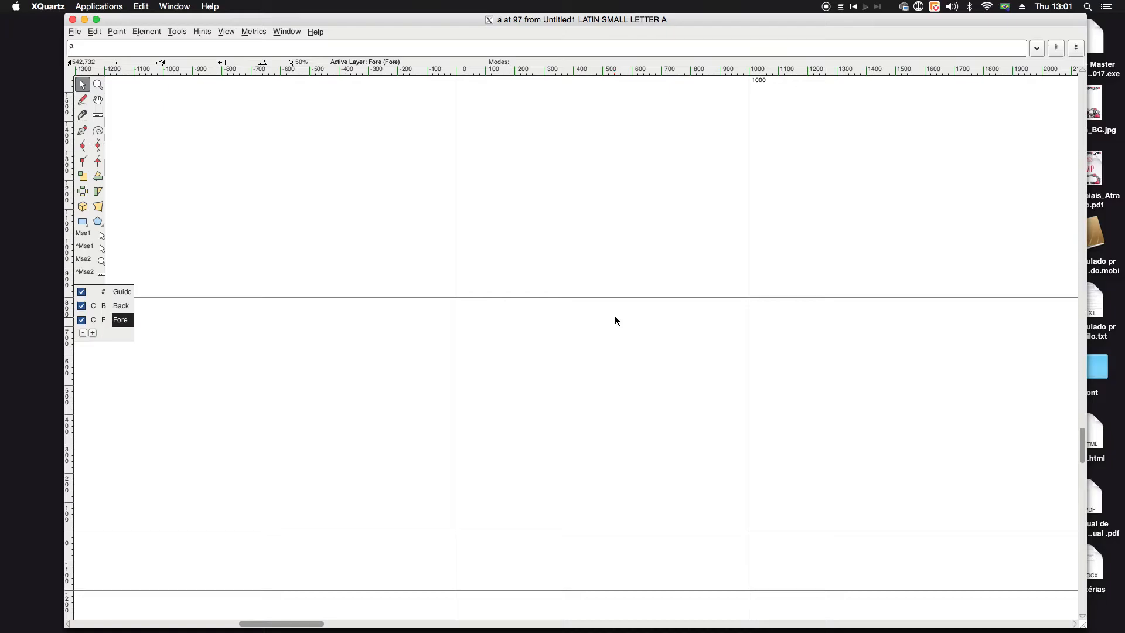
# Step: Switch to Illustrator and swap the letter a's fill and stroke so it is drawn as an outline, viewed at 150%
pyautogui.click(643, 618)
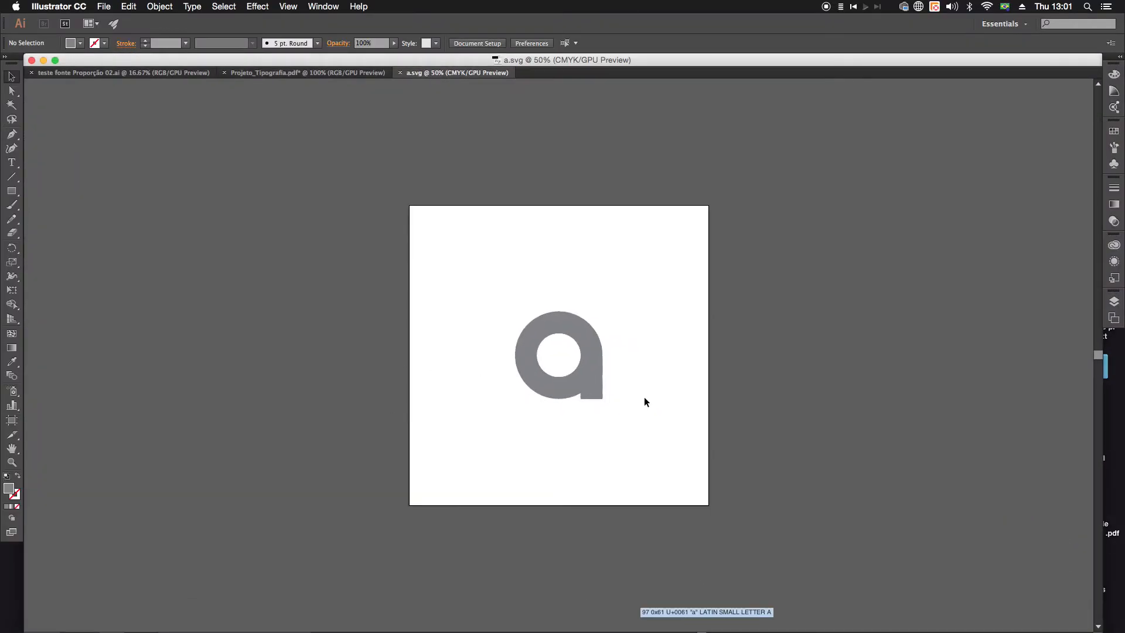
pyautogui.click(589, 343)
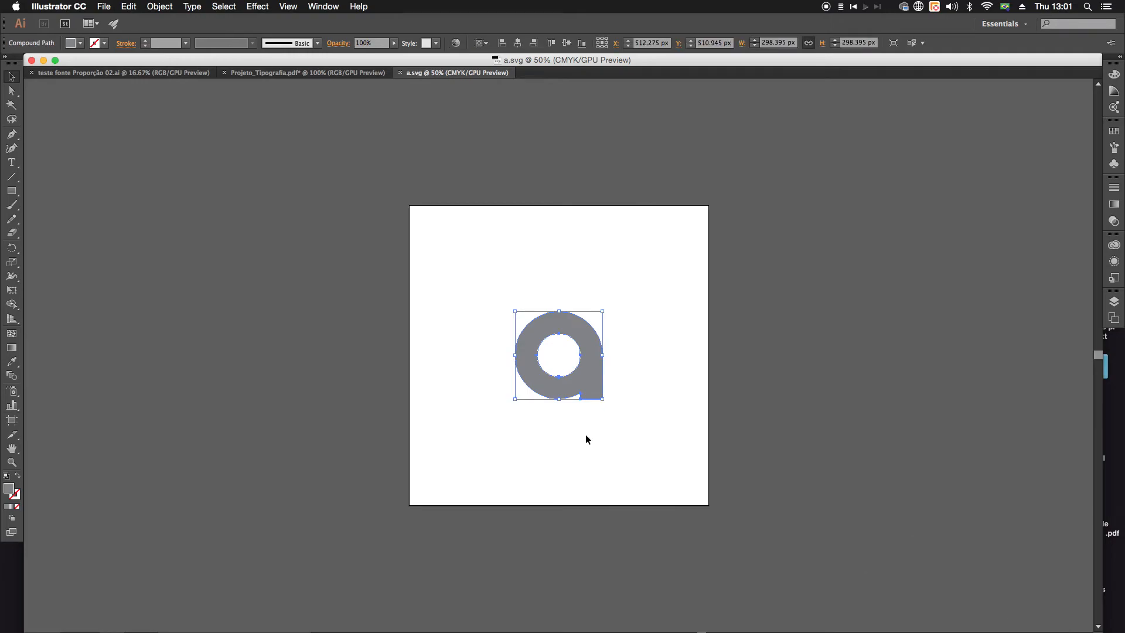
pyautogui.click(18, 477)
pyautogui.click(242, 417)
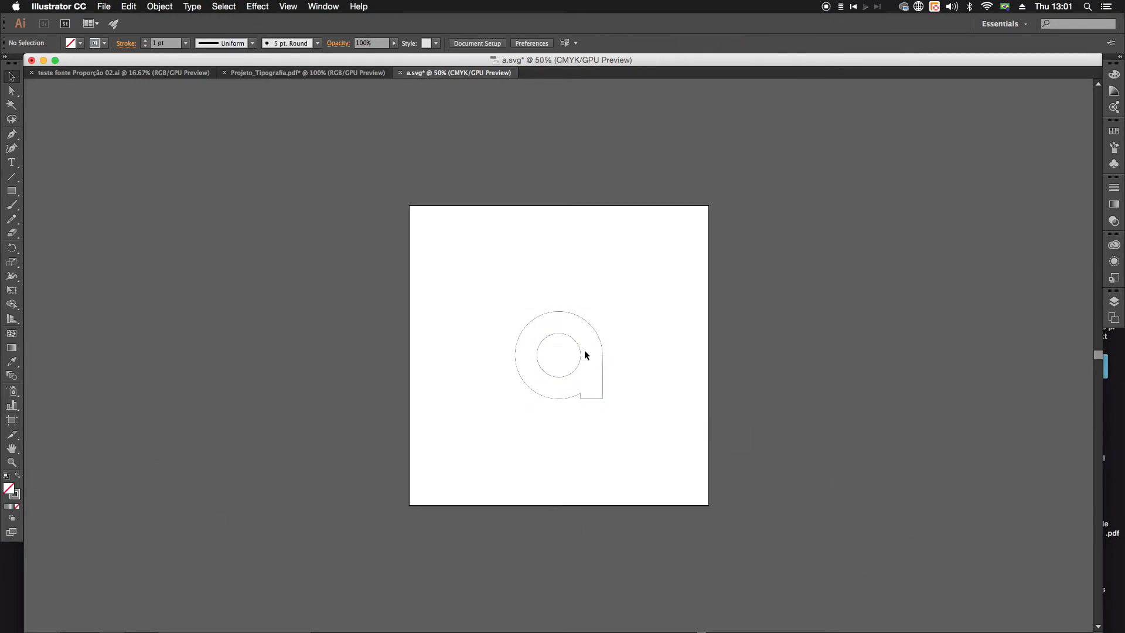
pyautogui.press('super+equal')
pyautogui.press('super+equal')
pyautogui.press('super+equal')
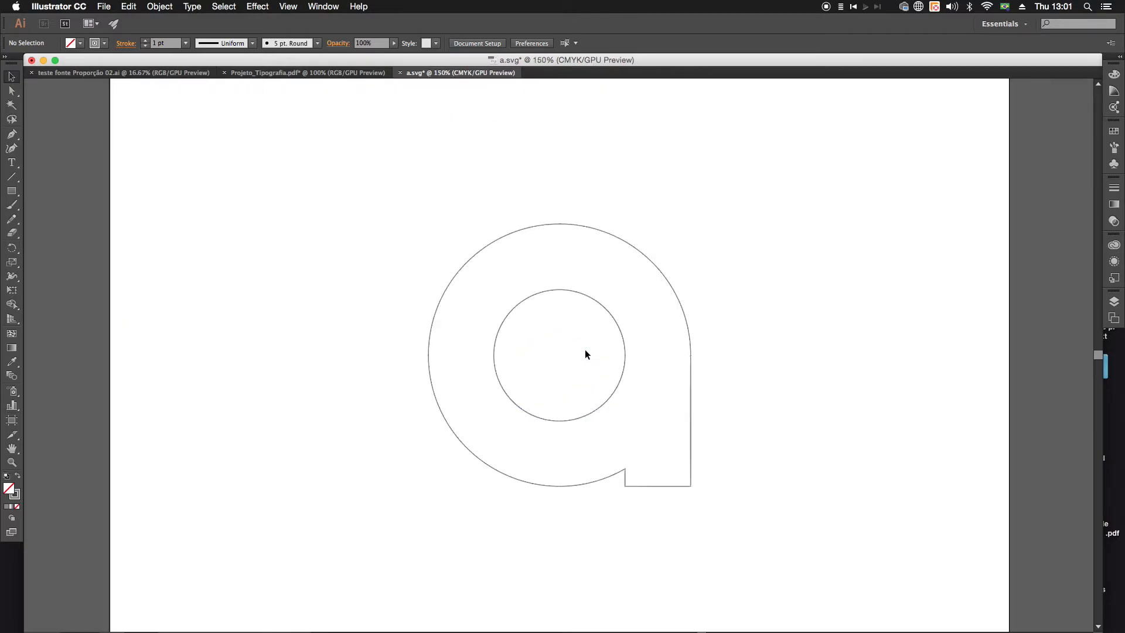
# Step: Select the letter a and swap its fill and stroke back to a solid grey fill without an outline
pyautogui.moveTo(920, 440); pyautogui.dragTo(785, 347)
pyautogui.moveTo(271, 151); pyautogui.dragTo(716, 418)
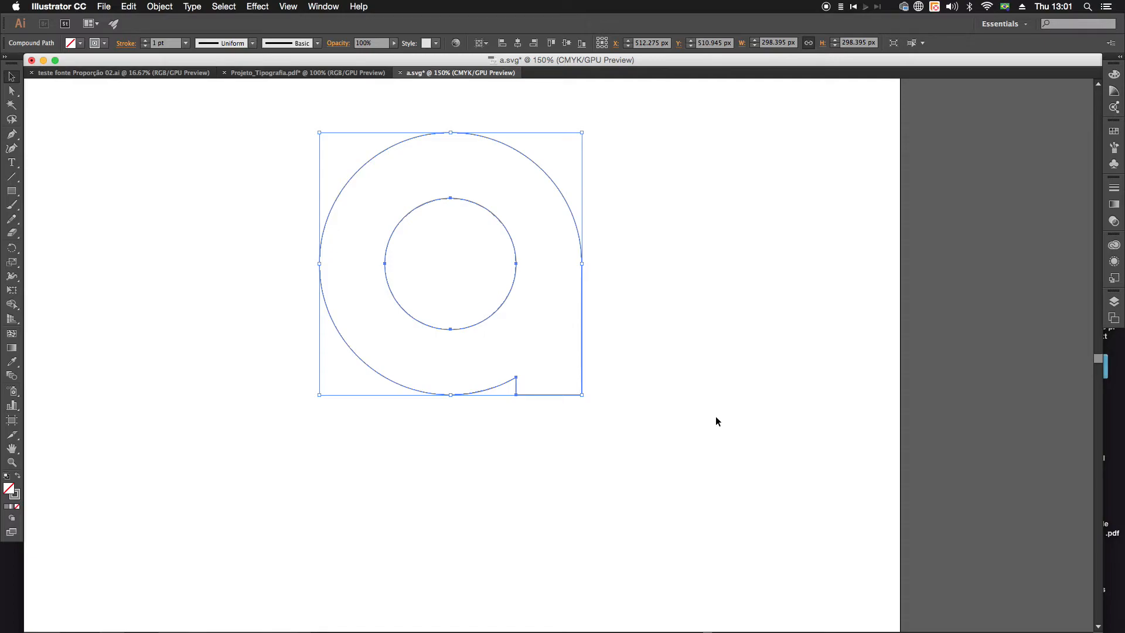
pyautogui.moveTo(305, 175); pyautogui.dragTo(682, 520)
pyautogui.click(18, 475)
pyautogui.click(220, 473)
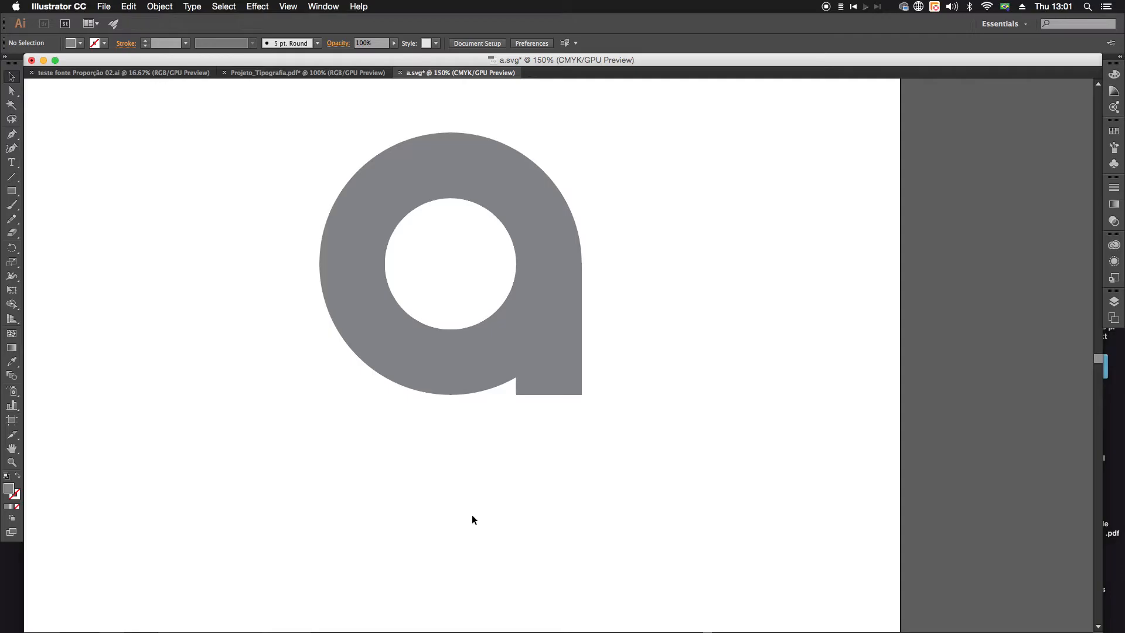
pyautogui.press('super+minus')
pyautogui.press('super+minus')
pyautogui.moveTo(791, 628)
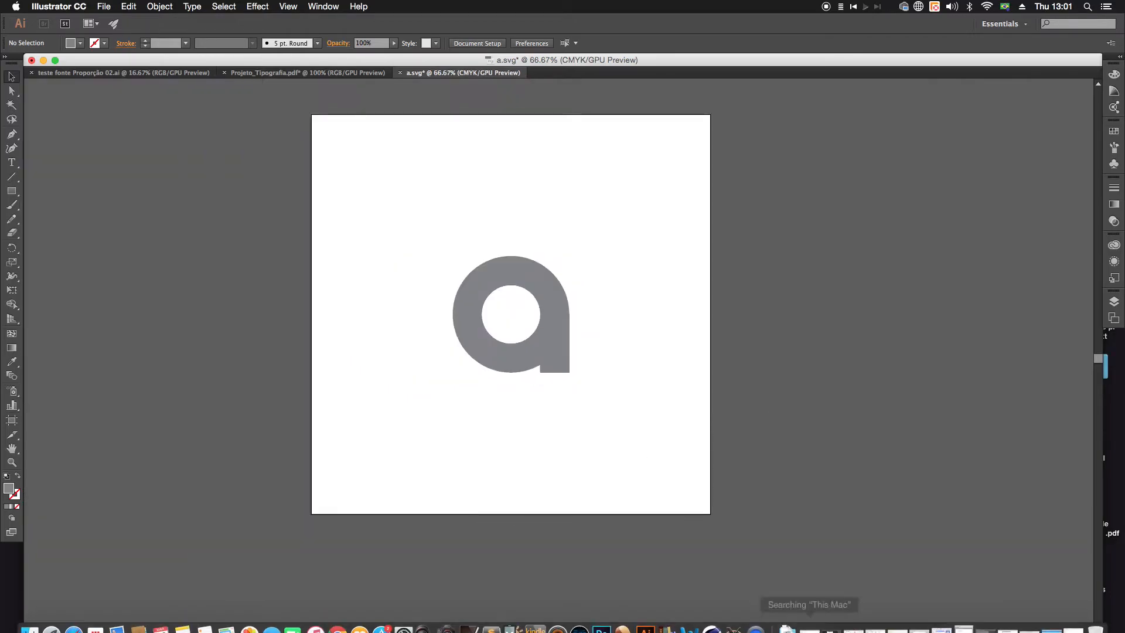
# Step: Switch to FontForge's letter a window, start an import, enlarge its dialog and browse to the Font folder on the Desktop
pyautogui.click(733, 619)
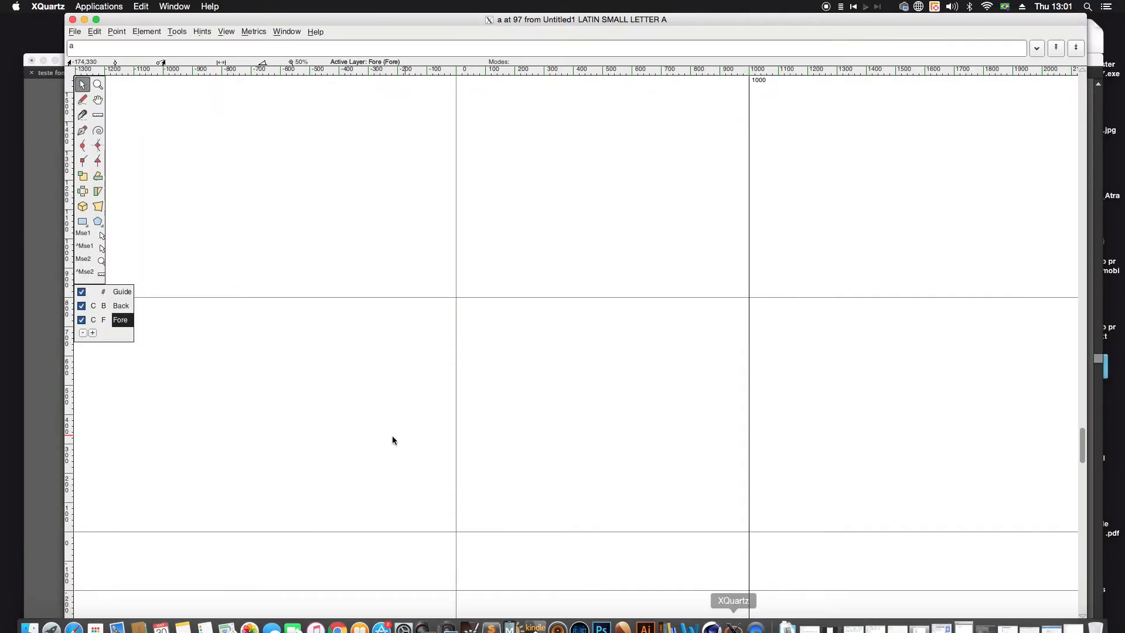
pyautogui.click(76, 34)
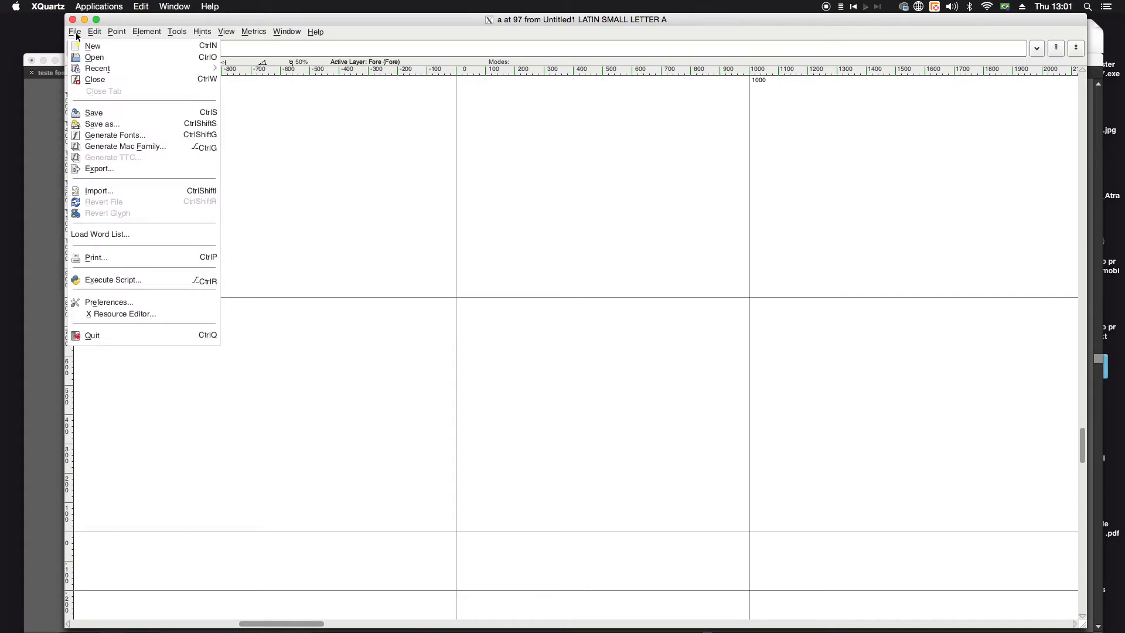
pyautogui.click(102, 192)
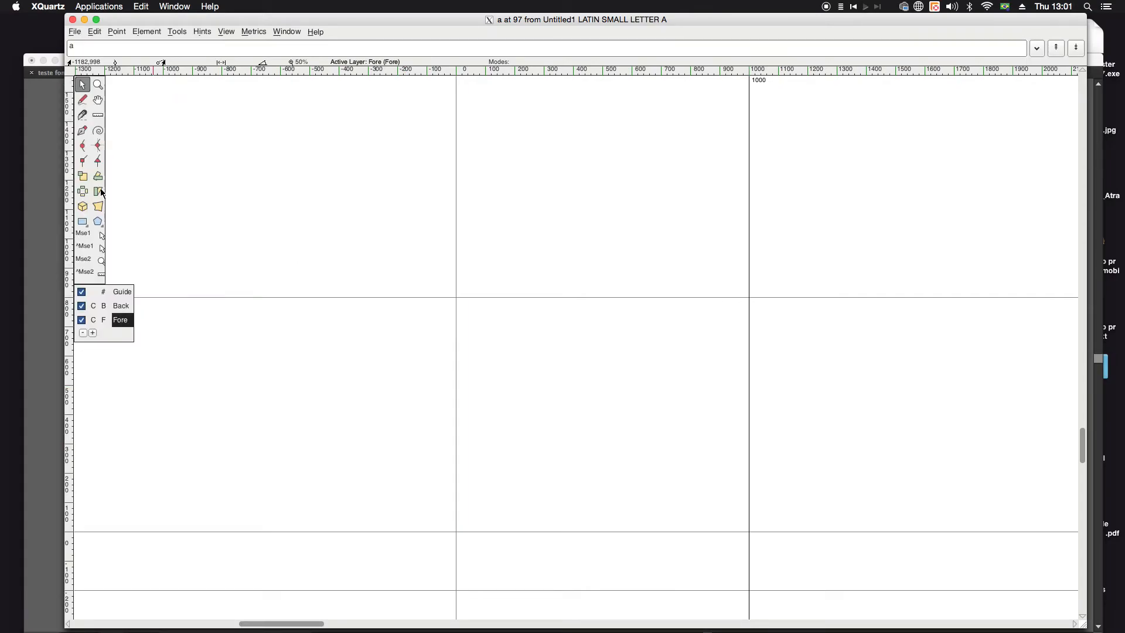
pyautogui.moveTo(572, 229); pyautogui.dragTo(485, 159)
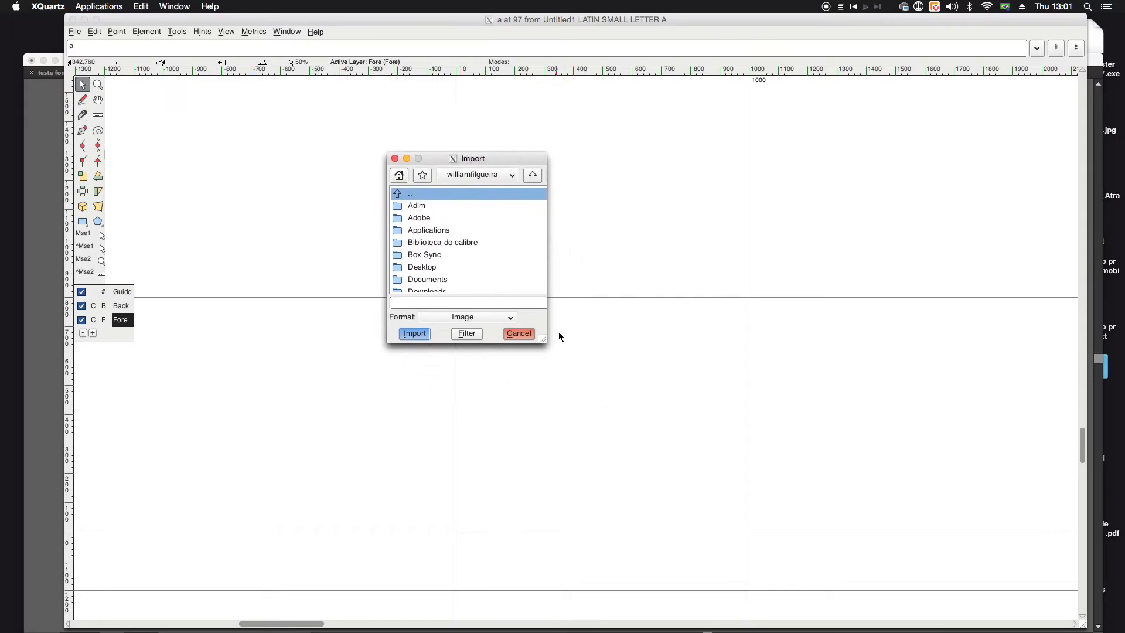
pyautogui.moveTo(545, 340); pyautogui.dragTo(653, 423)
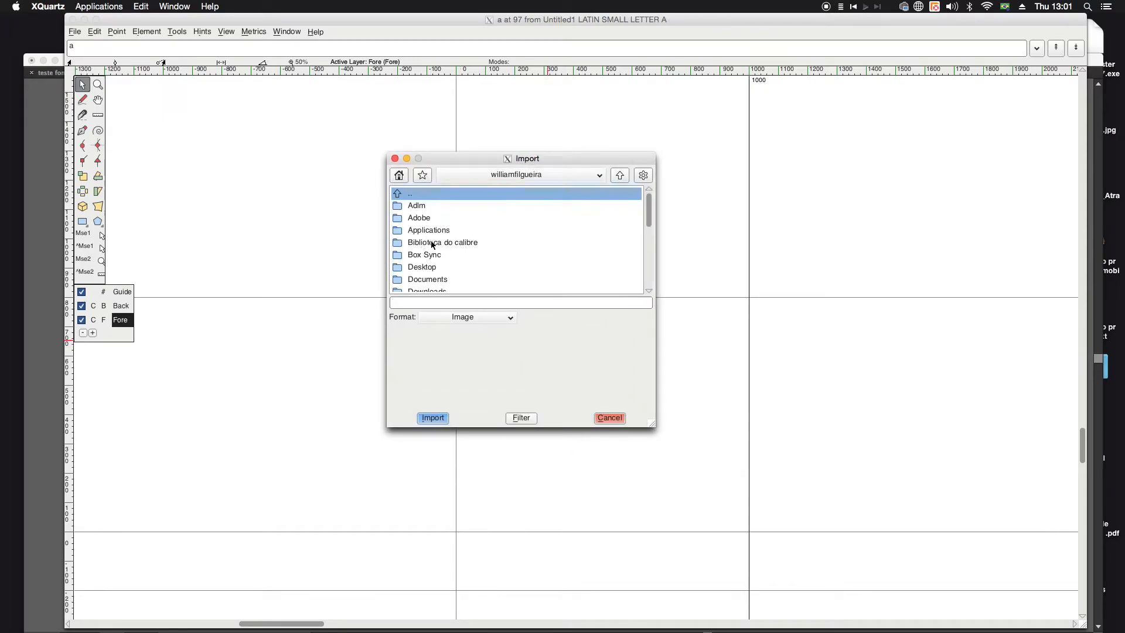
pyautogui.doubleClick(427, 273)
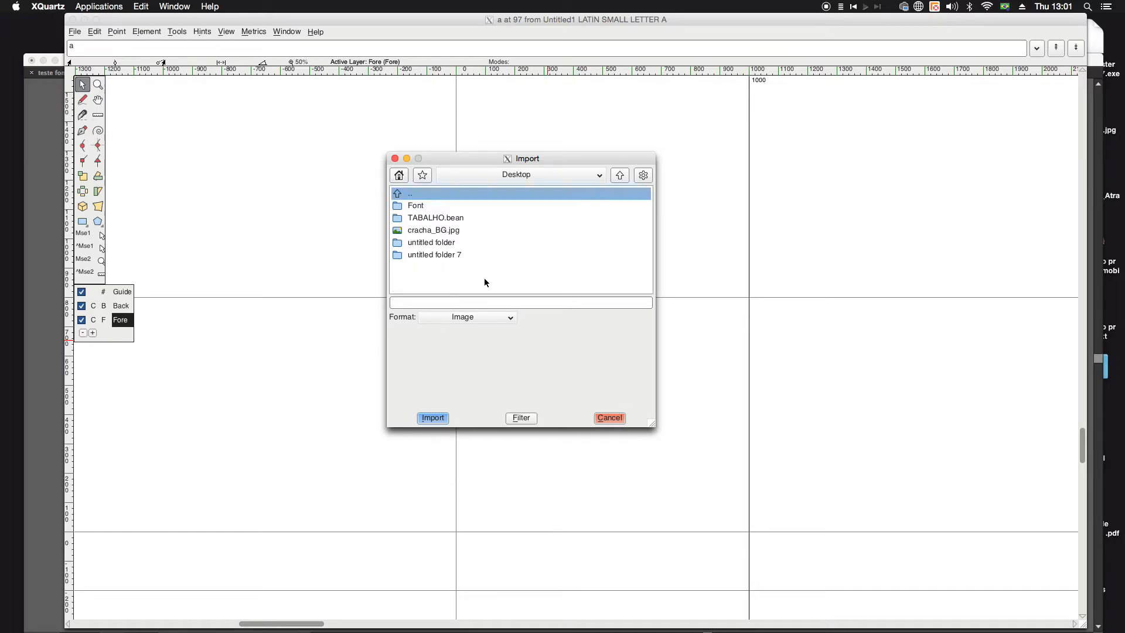
pyautogui.doubleClick(422, 207)
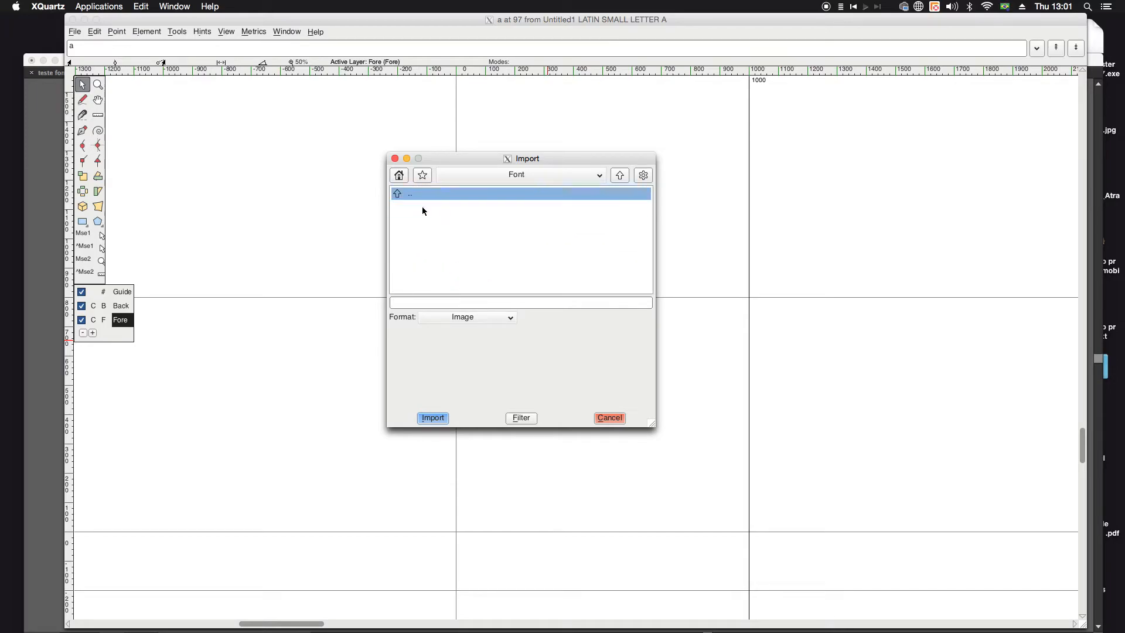
# Step: Set the import format to SVG and import a.svg into the glyph
pyautogui.click(434, 319)
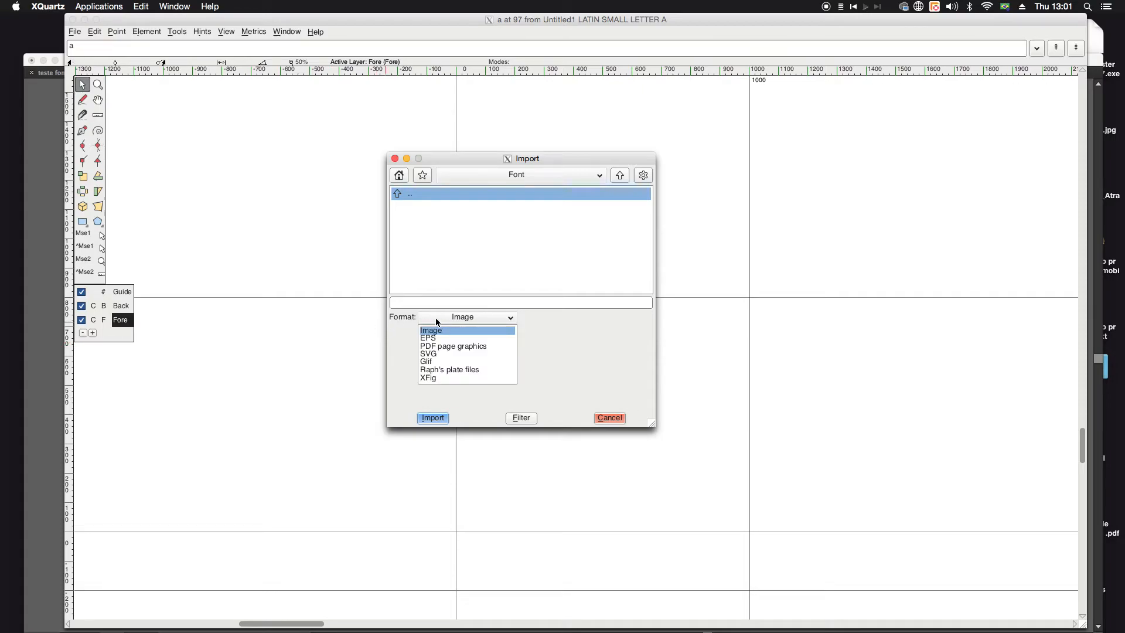
pyautogui.click(434, 354)
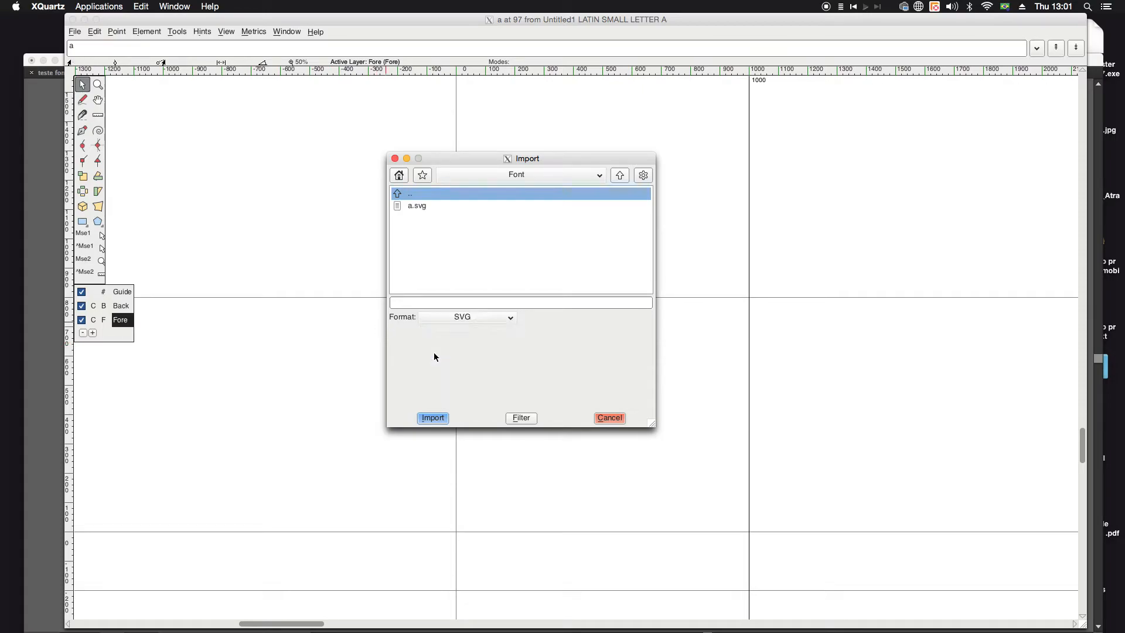
pyautogui.click(419, 206)
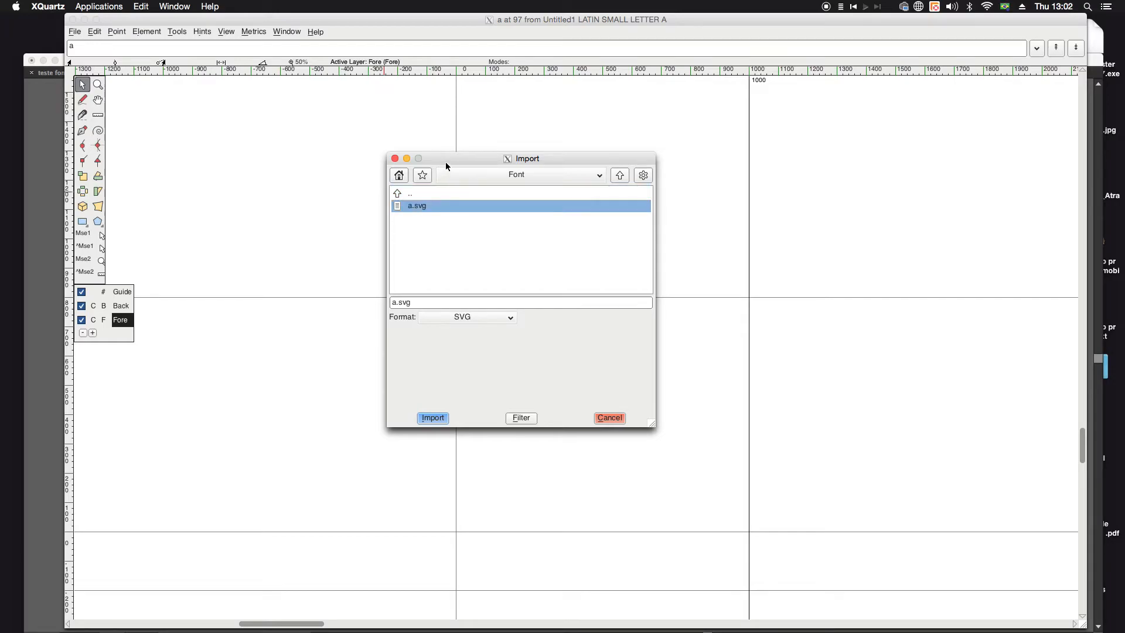
pyautogui.moveTo(446, 160); pyautogui.dragTo(381, 136)
pyautogui.click(376, 394)
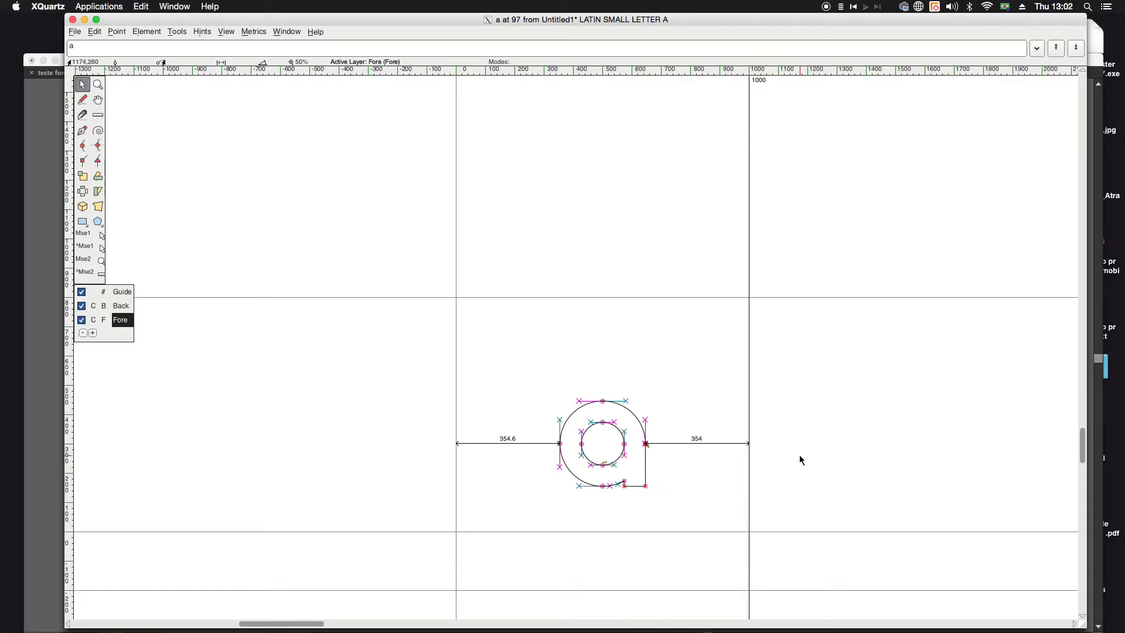
# Step: Examine the imported letter a close up at 200%, preview it filled, and return to the 50% overview
pyautogui.click(98, 100)
pyautogui.moveTo(637, 272); pyautogui.dragTo(540, 164)
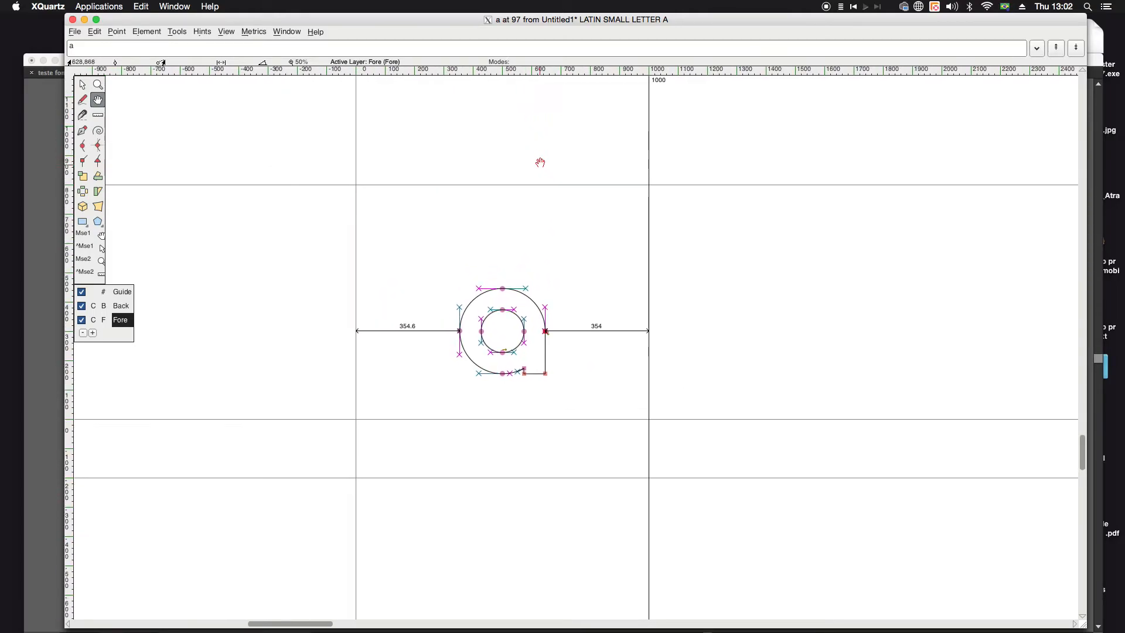
pyautogui.hotkey('ctrl', '+')
pyautogui.hotkey('ctrl', '+')
pyautogui.moveTo(617, 168); pyautogui.dragTo(897, 304)
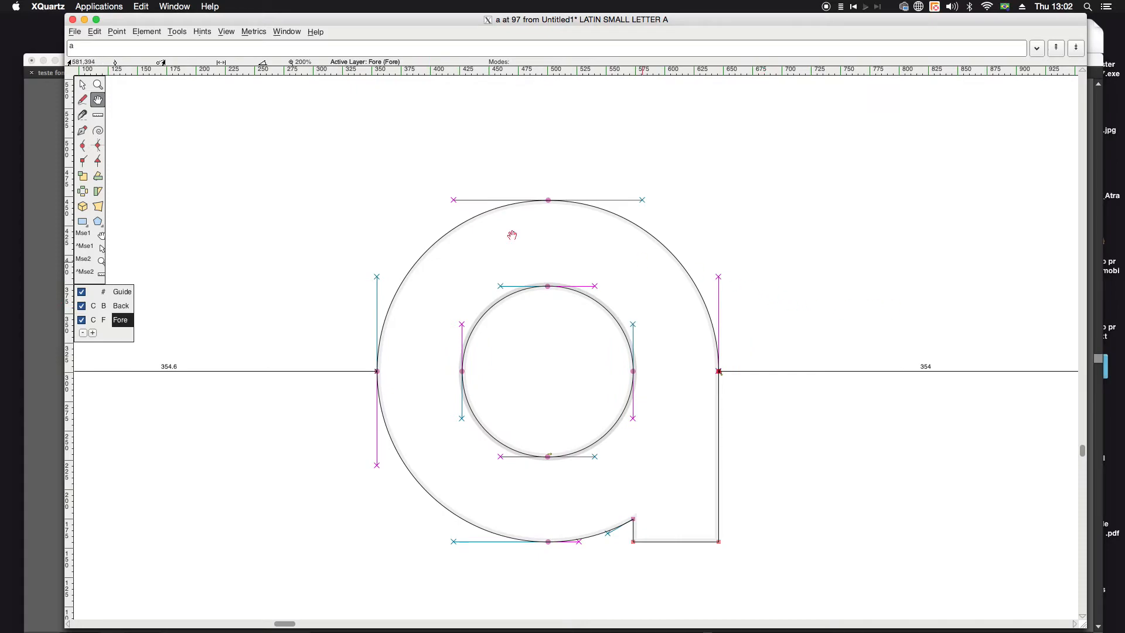
pyautogui.click(82, 85)
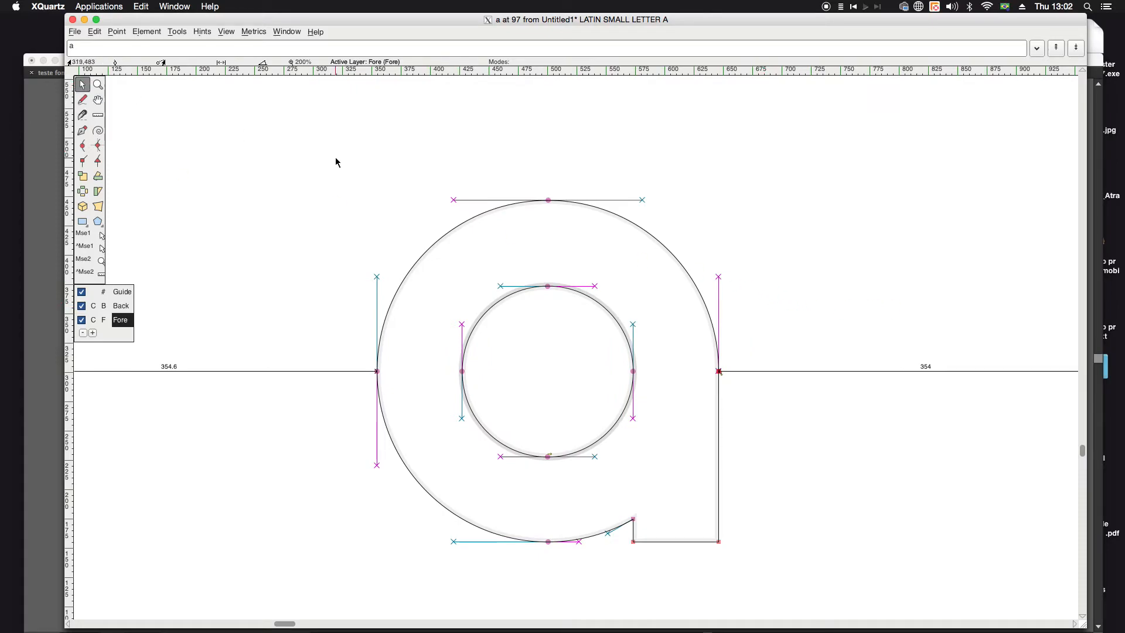
pyautogui.press('space')
pyautogui.press('space')
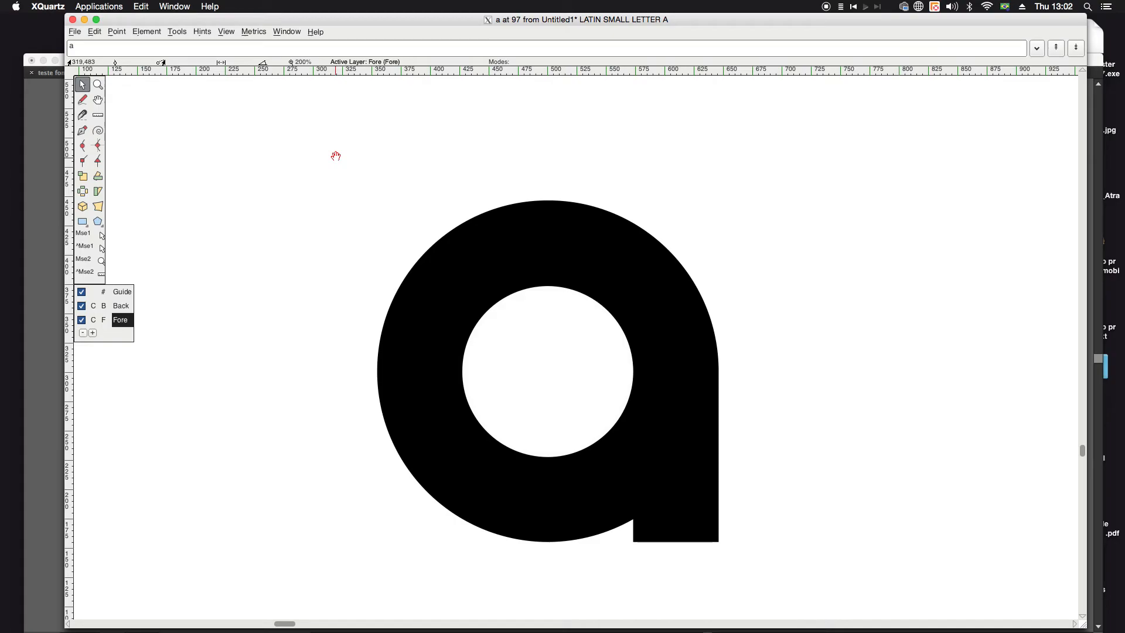
pyautogui.hotkey('ctrl', 'alt', '-')
pyautogui.hotkey('ctrl', 'alt', '-')
pyautogui.hotkey('ctrl', 'alt', '-')
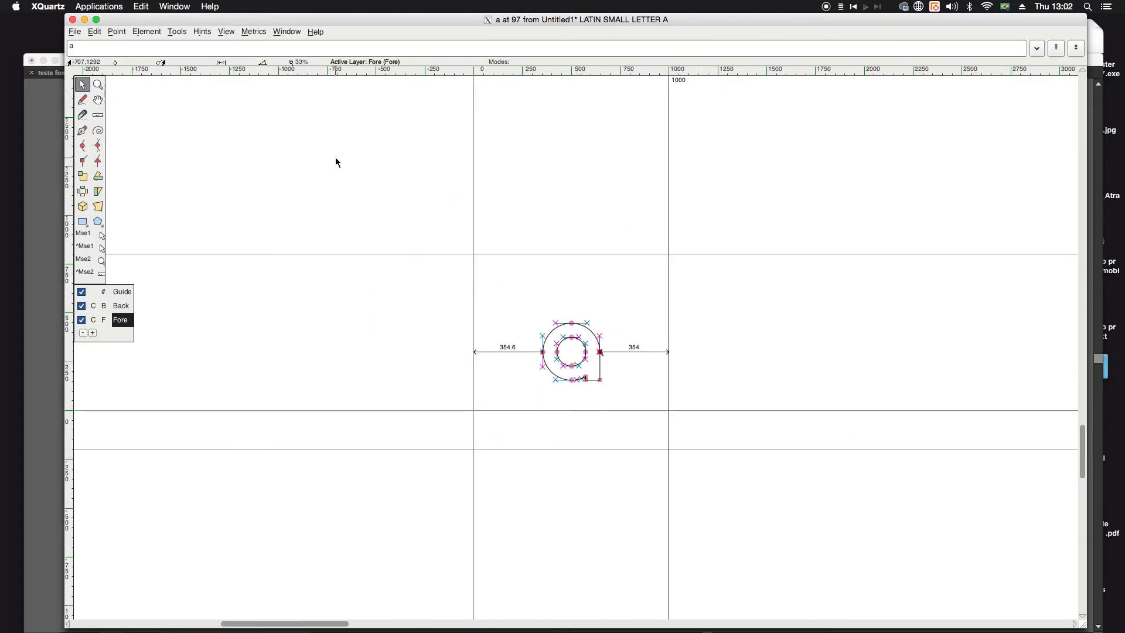
pyautogui.hotkey('ctrl', 'alt', '+')
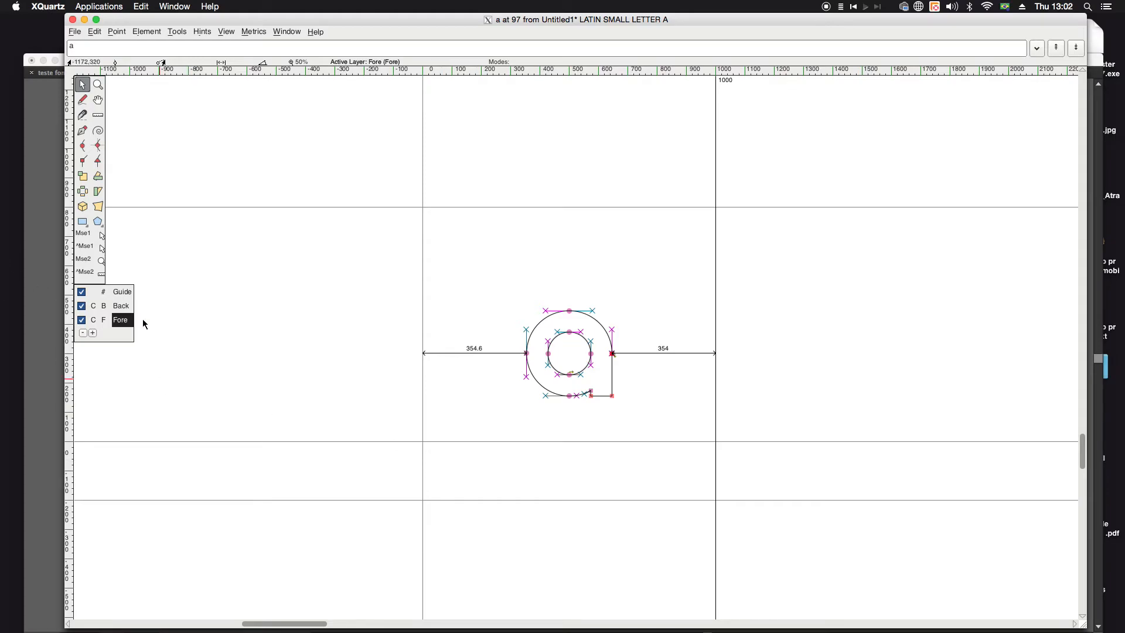
# Step: Try moving the top point of the outer contour up toward the glyph's origin line, and undo the move
pyautogui.click(573, 311)
pyautogui.click(616, 355)
pyautogui.moveTo(571, 312); pyautogui.dragTo(480, 223)
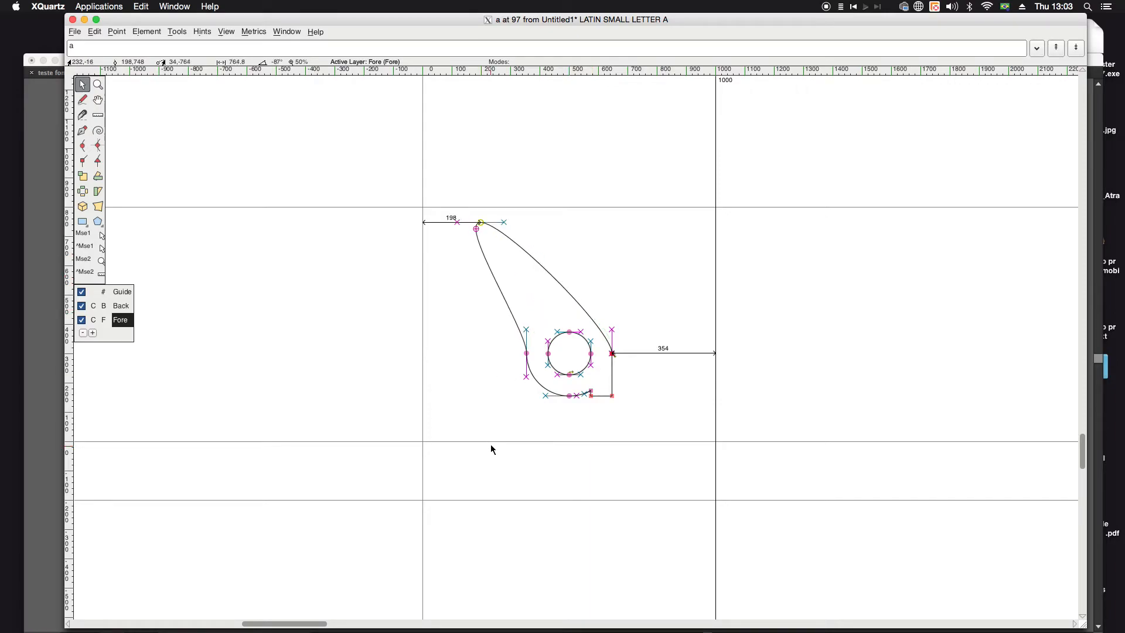
pyautogui.hotkey('ctrl', 'z')
# Step: Select all points of the letter a, nudge it left to a left side distance of 340.6, and clear the selection
pyautogui.moveTo(500, 267); pyautogui.dragTo(701, 455)
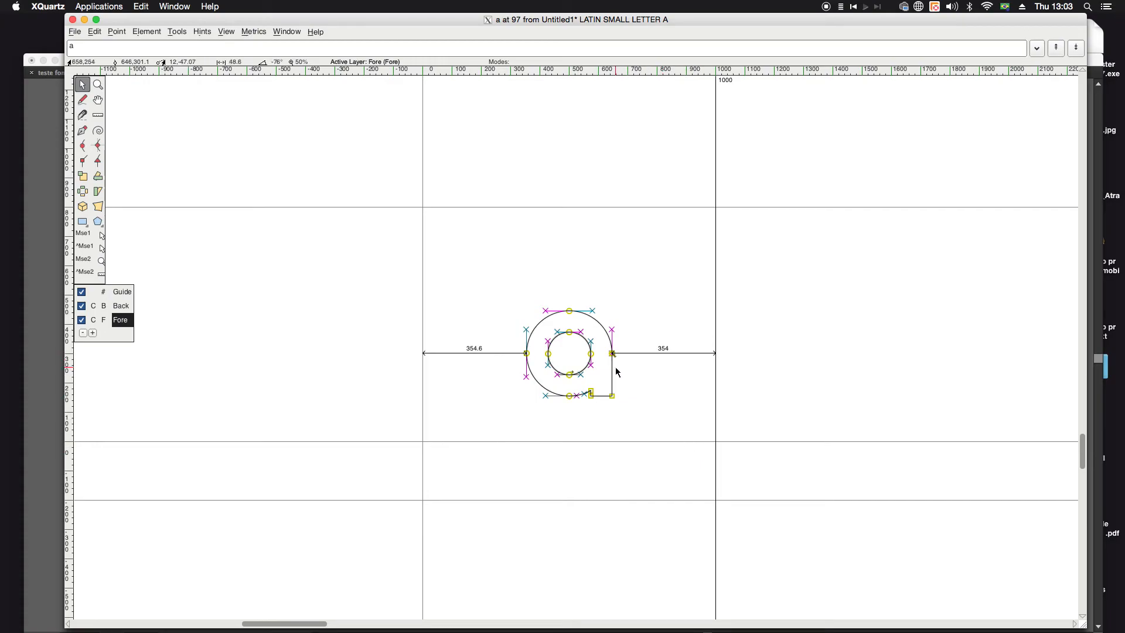
pyautogui.click(571, 332)
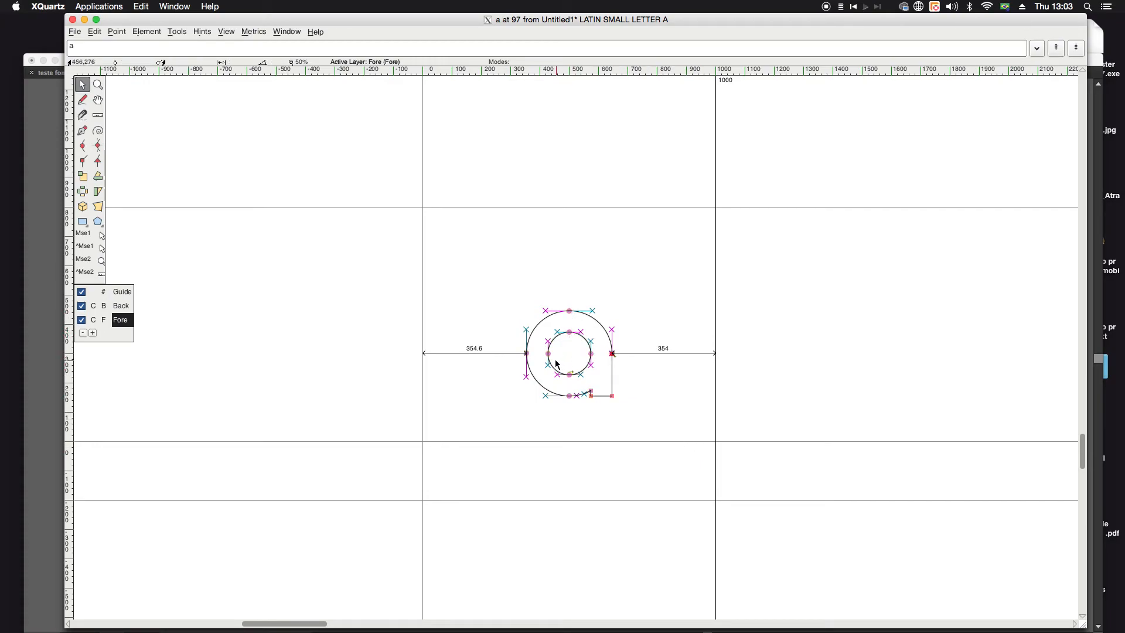
pyautogui.moveTo(503, 287); pyautogui.dragTo(675, 479)
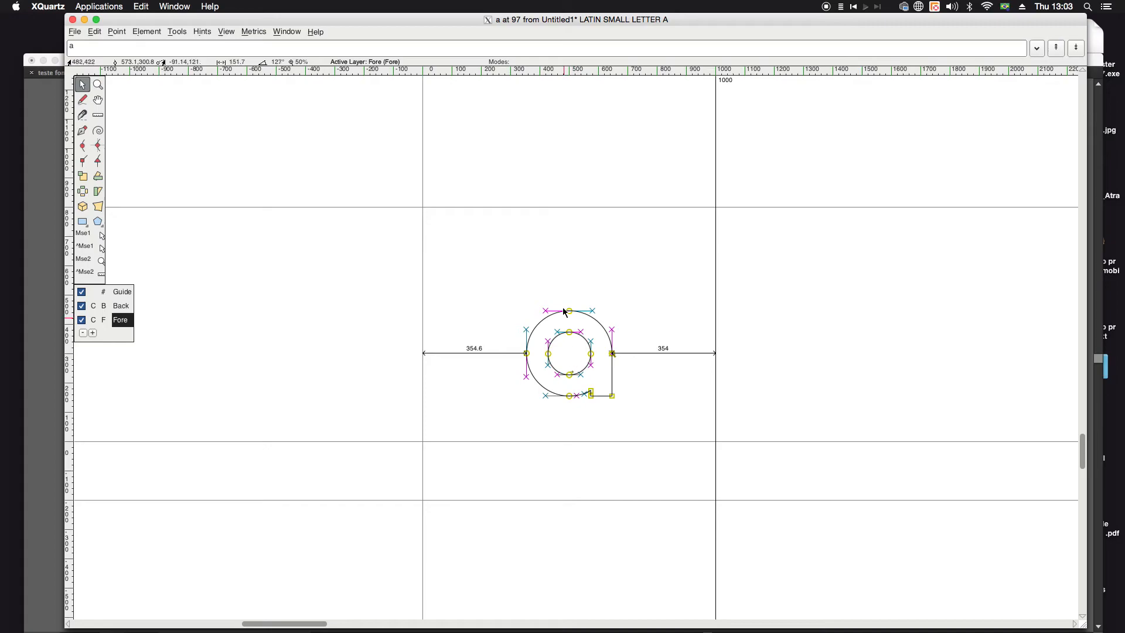
pyautogui.moveTo(507, 290); pyautogui.dragTo(680, 444)
pyautogui.press('Left')
pyautogui.press('Left')
pyautogui.press('Left')
pyautogui.press('Left')
pyautogui.press('Left')
pyautogui.press('Left')
pyautogui.press('Left')
pyautogui.press('Left')
pyautogui.press('Left')
pyautogui.press('Left')
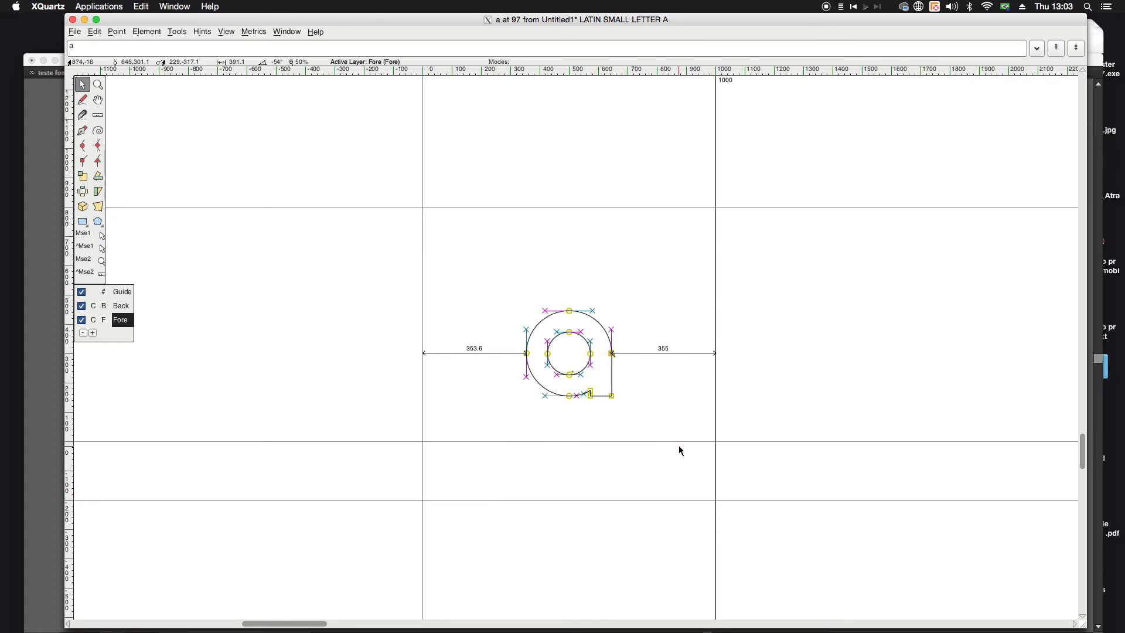
pyautogui.press('Left')
pyautogui.press('Left')
pyautogui.press('Left')
pyautogui.press('Left')
pyautogui.press('Escape')
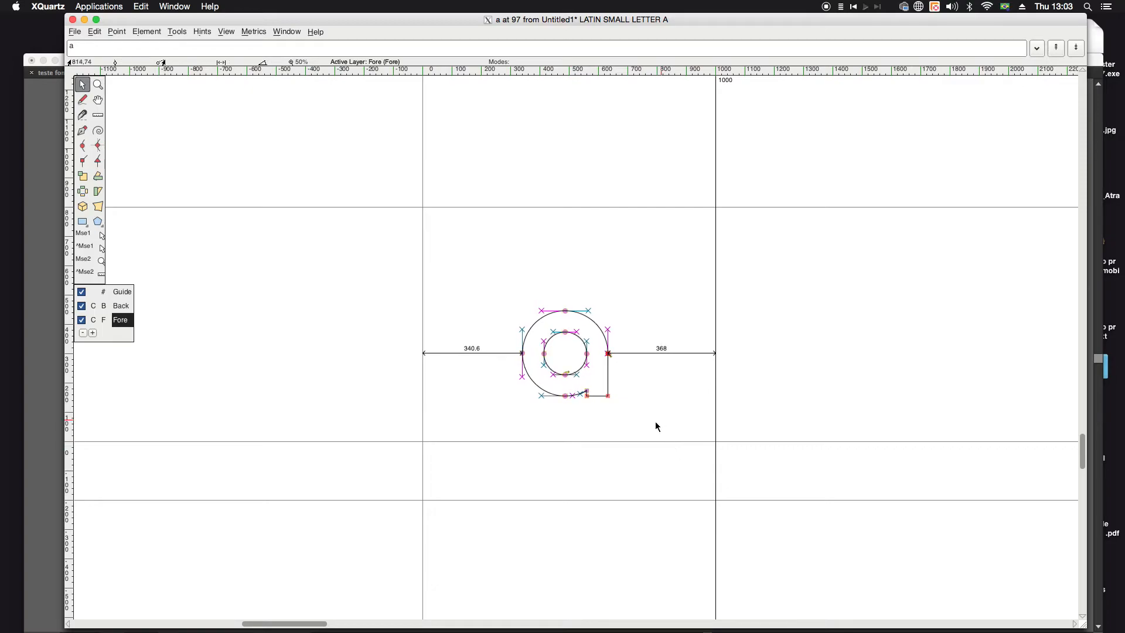
# Step: Try repositioning the letter a by its selected points, undoing the moves that stretch only part of the outer or inner contour
pyautogui.moveTo(510, 289); pyautogui.dragTo(632, 475)
pyautogui.moveTo(574, 314); pyautogui.dragTo(348, 275)
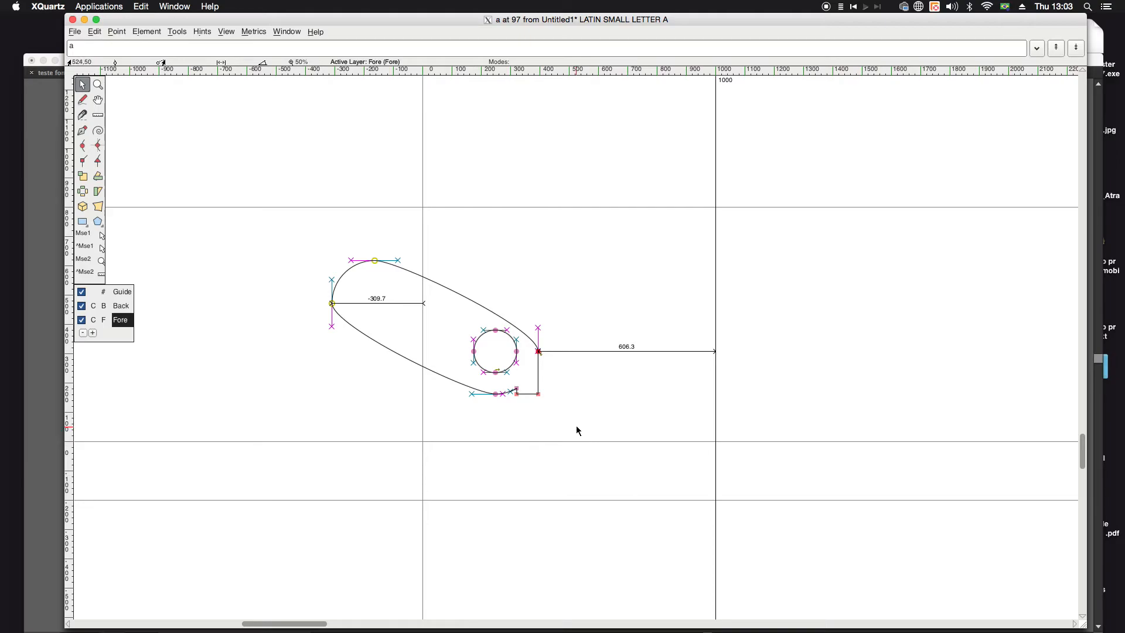
pyautogui.hotkey('ctrl', 'z')
pyautogui.moveTo(428, 271); pyautogui.dragTo(607, 443)
pyautogui.moveTo(497, 313); pyautogui.dragTo(492, 359)
pyautogui.moveTo(512, 399); pyautogui.dragTo(578, 333)
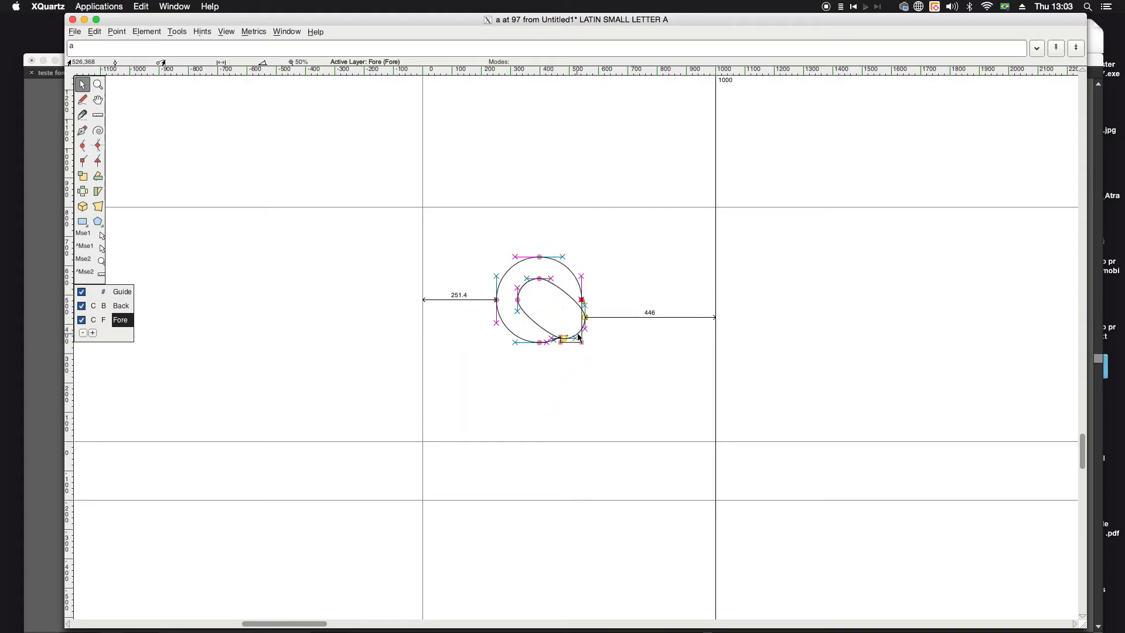
pyautogui.hotkey('ctrl', 'z')
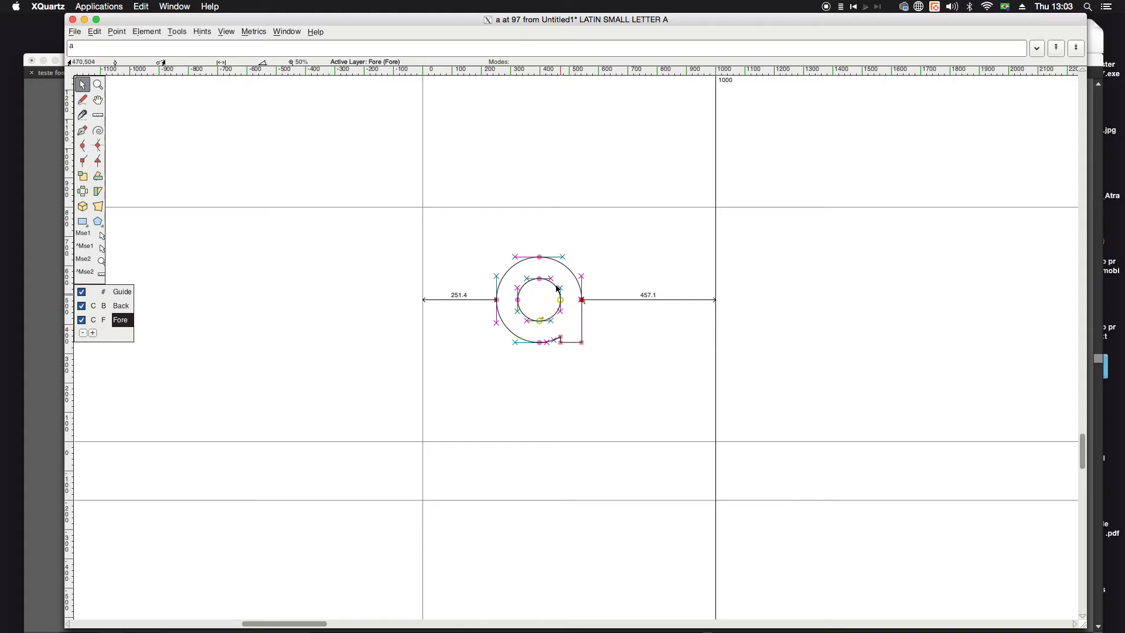
# Step: Select the whole letter a and move it onto the baseline, about 79 units from the origin line
pyautogui.moveTo(488, 233); pyautogui.dragTo(592, 376)
pyautogui.moveTo(523, 286); pyautogui.dragTo(495, 360)
pyautogui.moveTo(441, 327); pyautogui.dragTo(576, 499)
pyautogui.moveTo(537, 443)
pyautogui.mouseDown()
pyautogui.moveTo(605, 517)
pyautogui.moveTo(509, 396)
pyautogui.moveTo(544, 438)
pyautogui.moveTo(565, 440)
pyautogui.moveTo(527, 443)
pyautogui.mouseUp()
pyautogui.moveTo(449, 324); pyautogui.dragTo(532, 445)
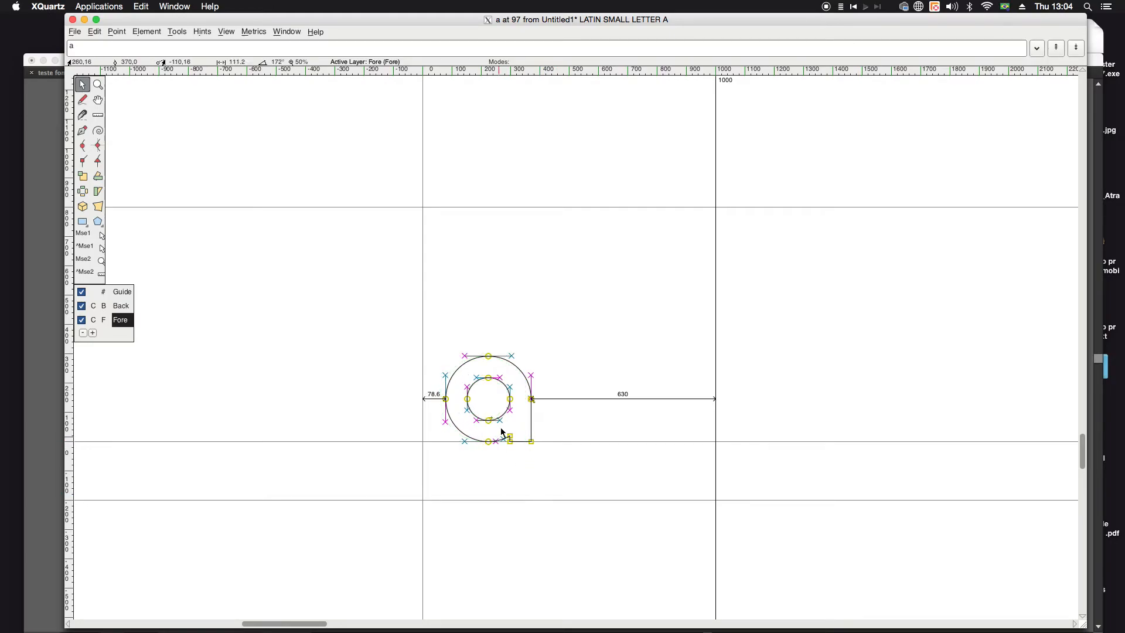
# Step: Try scaling the selected letter a to about 164% from a point on the bowl's upper right, and undo it
pyautogui.click(84, 179)
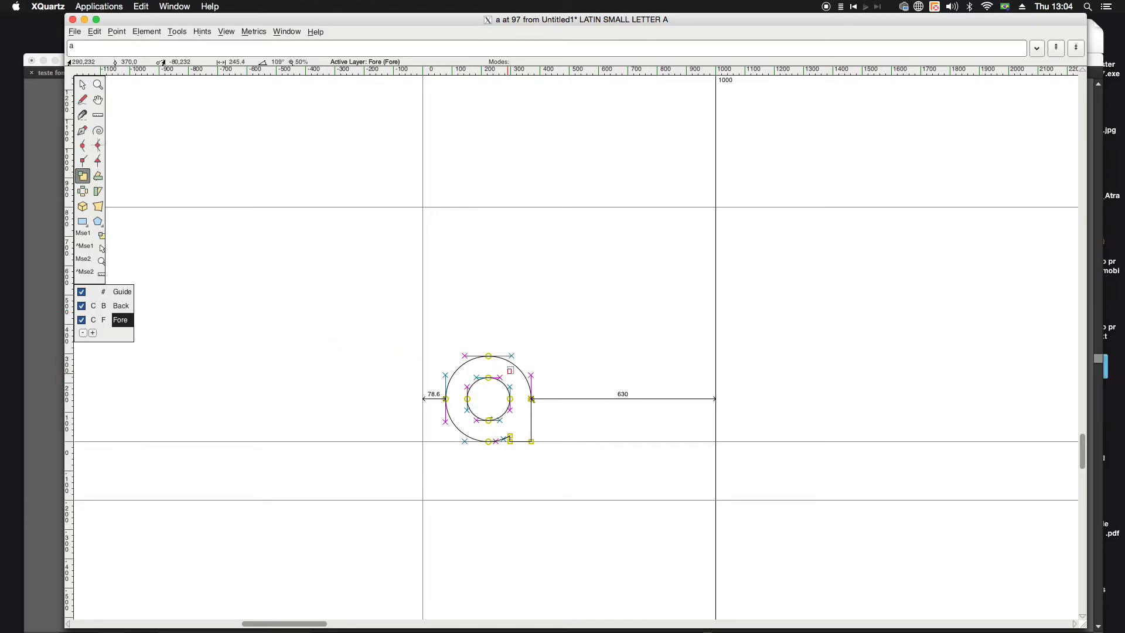
pyautogui.moveTo(513, 374); pyautogui.dragTo(556, 334)
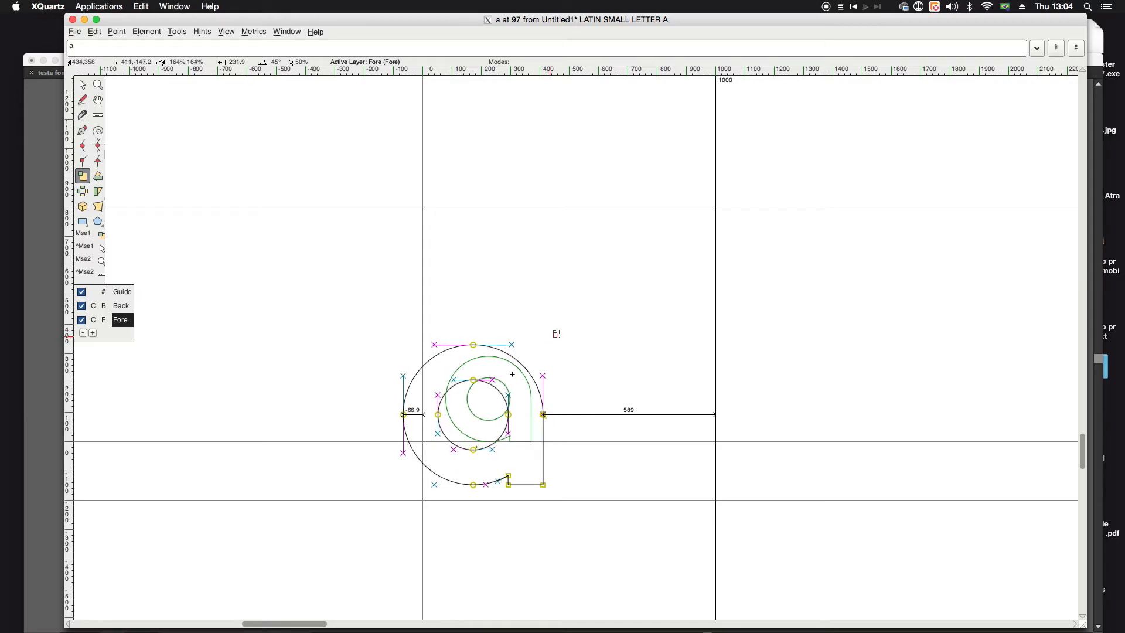
pyautogui.moveTo(553, 343); pyautogui.dragTo(480, 109)
pyautogui.hotkey('ctrl', 'z')
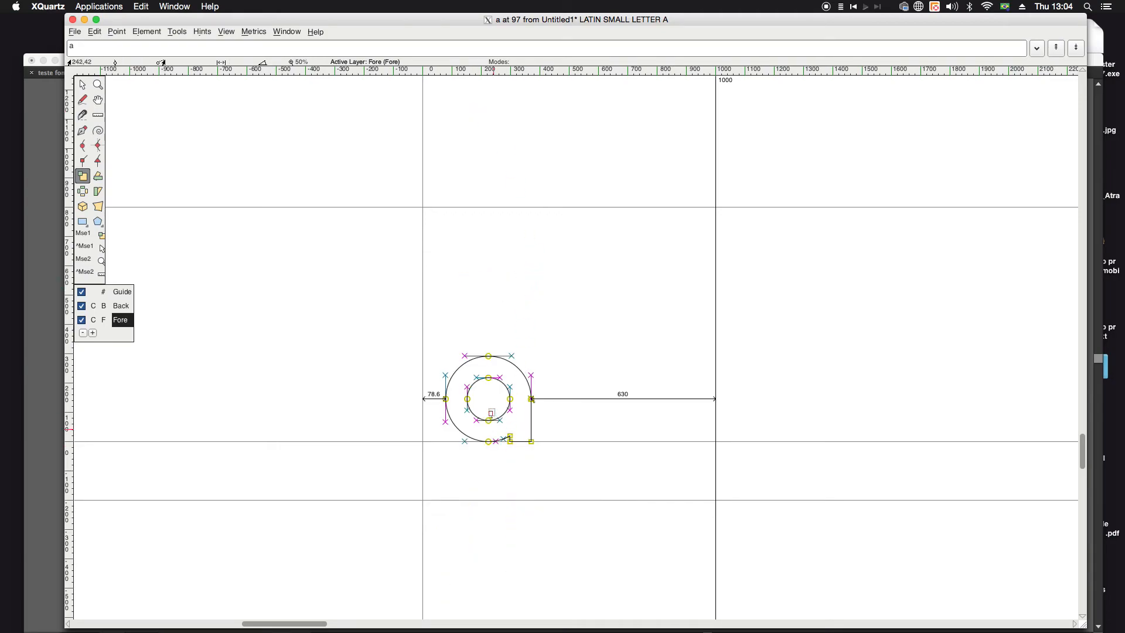
# Step: Scale the selected letter a proportionally from the centre of its counter to about twice its size
pyautogui.moveTo(531, 399); pyautogui.dragTo(590, 399)
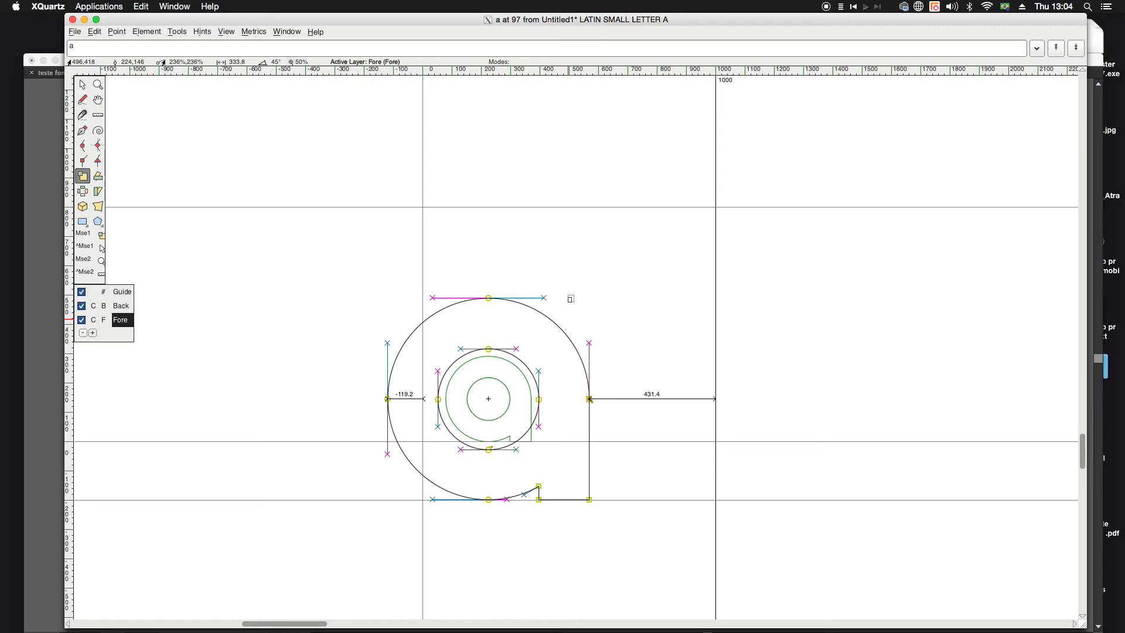
pyautogui.moveTo(589, 399); pyautogui.dragTo(574, 399)
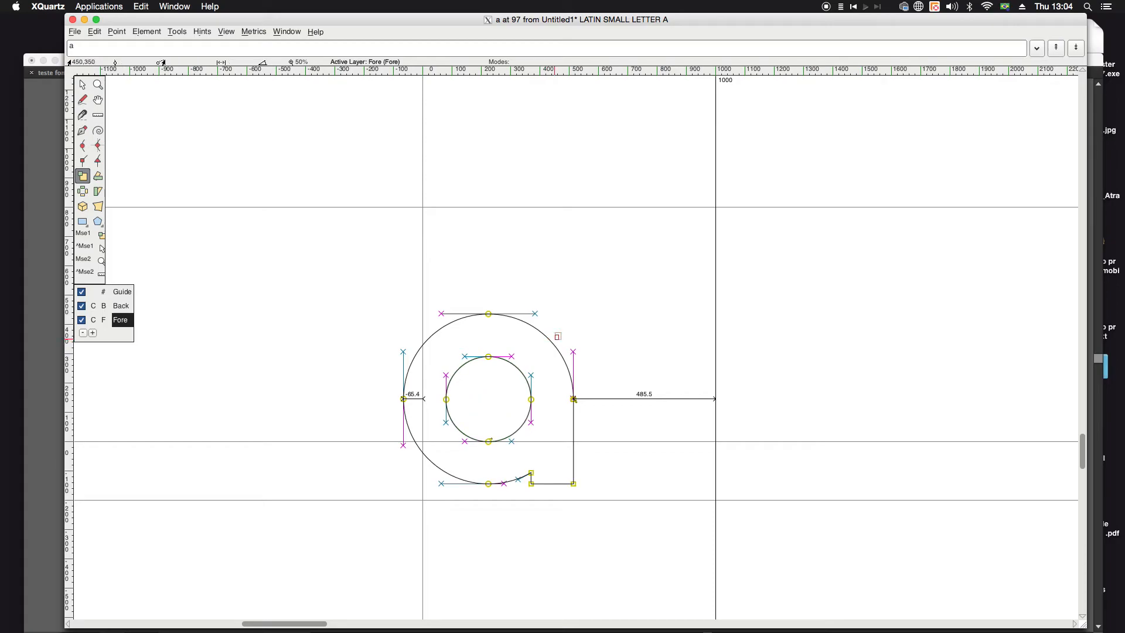
# Step: Move the whole selected letter a down onto the descender line, with a left side bearing of about 102 units
pyautogui.click(82, 85)
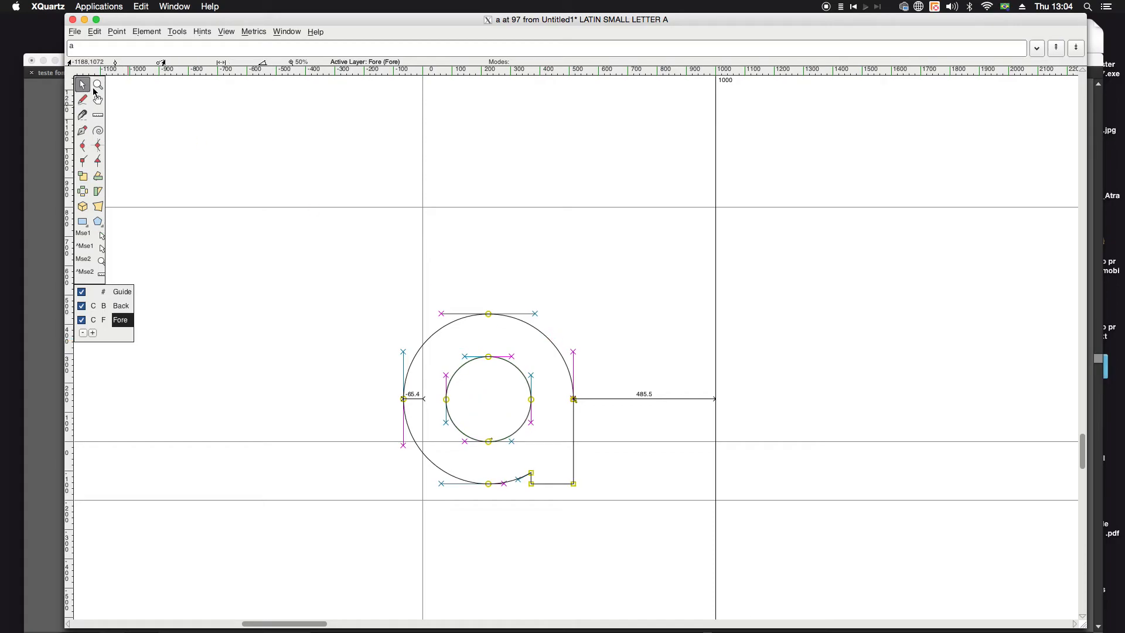
pyautogui.moveTo(489, 318); pyautogui.dragTo(539, 335)
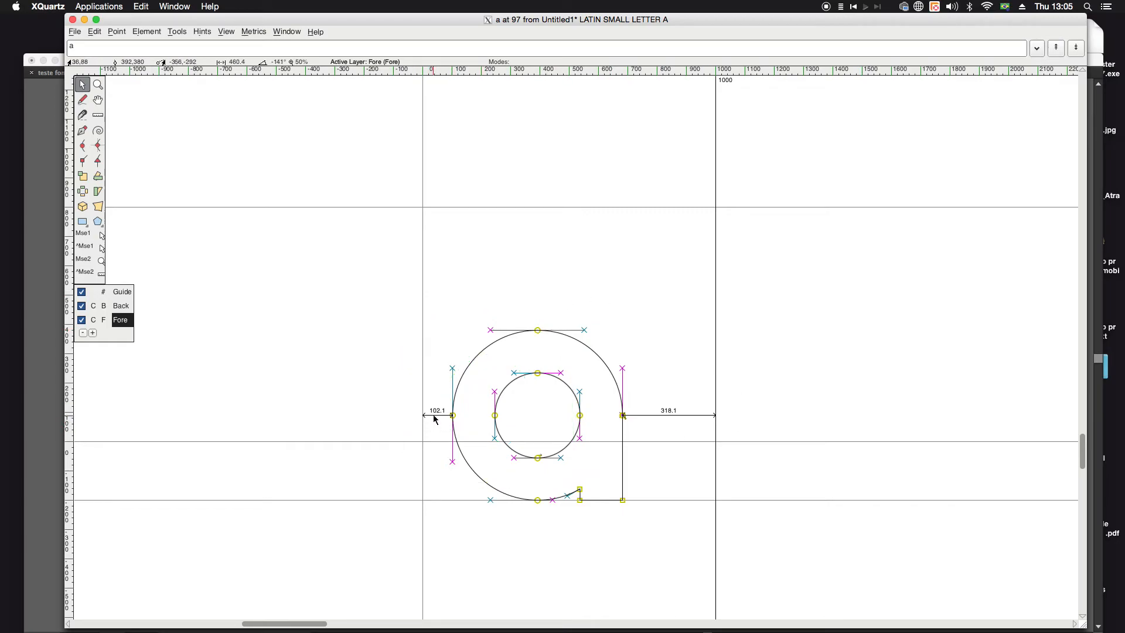
# Step: Turn off the display of the side bearings in the glyph view and turn it back on
pyautogui.click(287, 32)
pyautogui.moveTo(227, 34)
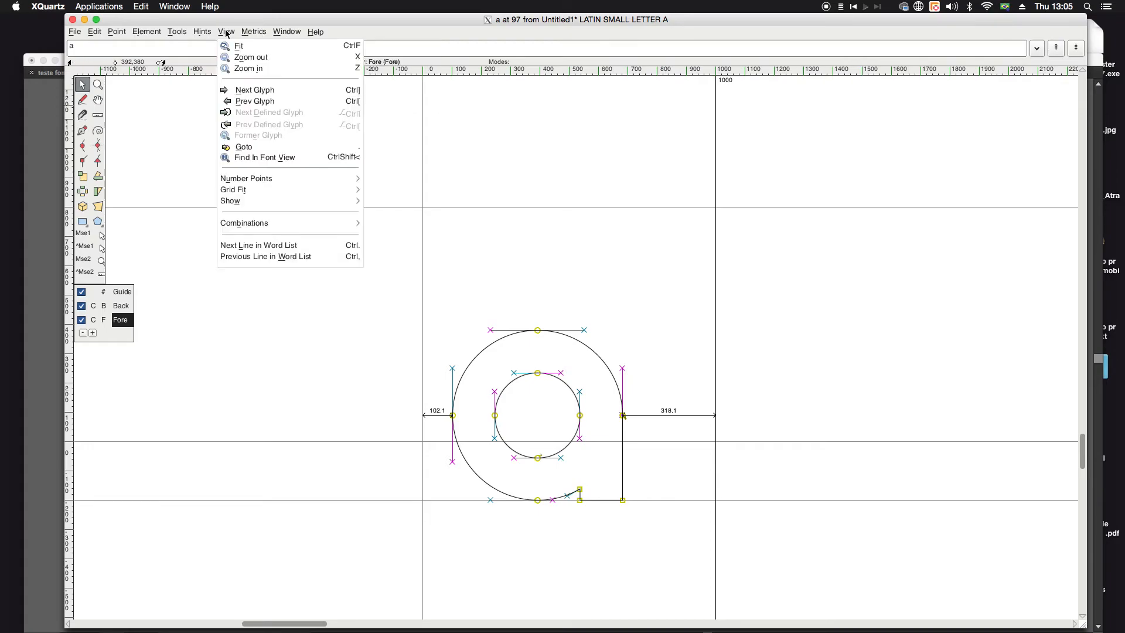
pyautogui.click(234, 34)
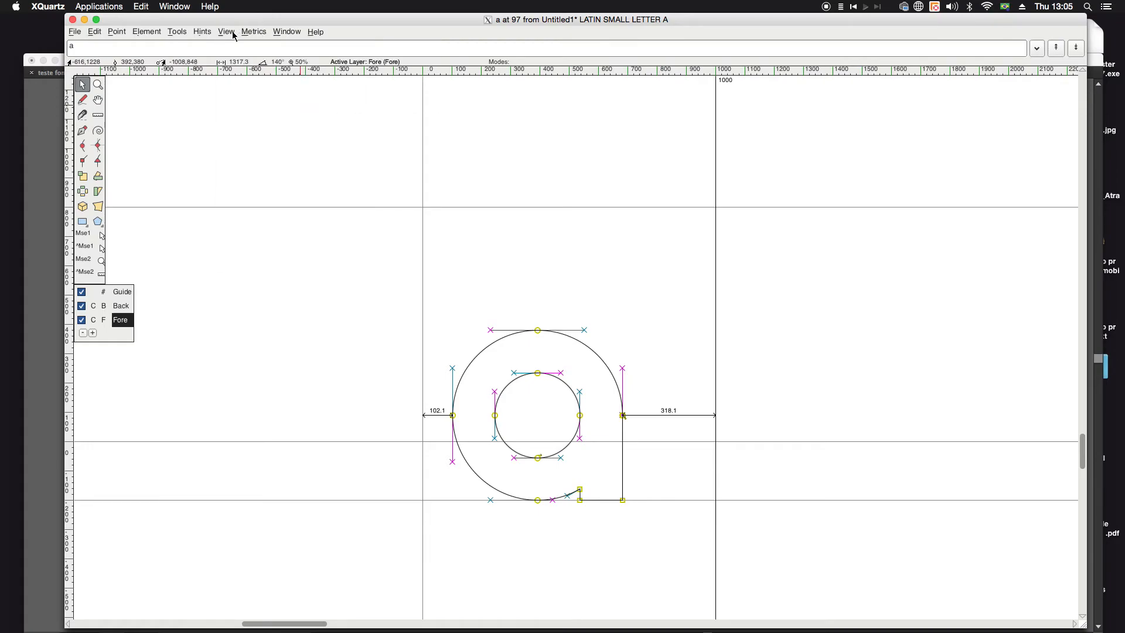
pyautogui.click(232, 34)
pyautogui.moveTo(264, 203)
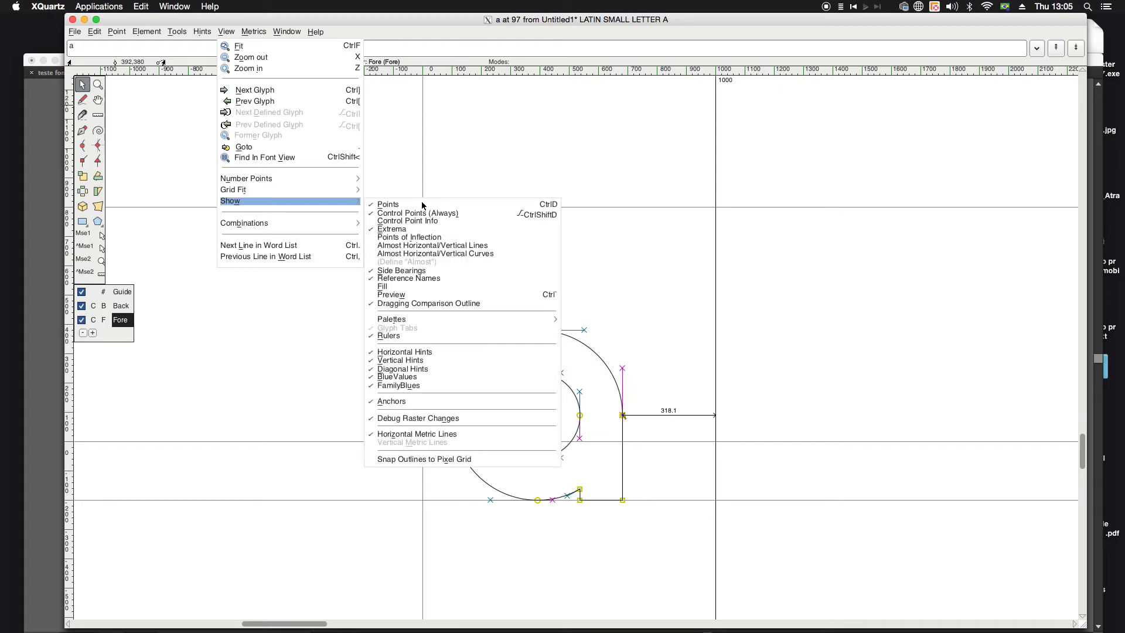
pyautogui.click(372, 274)
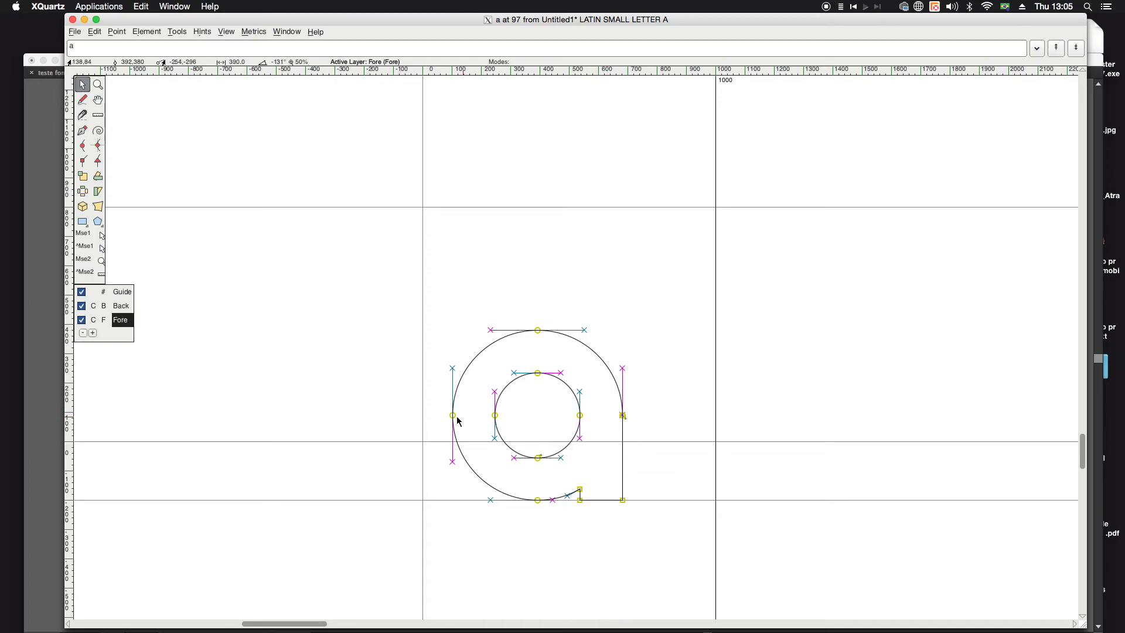
pyautogui.click(251, 34)
pyautogui.click(251, 34)
pyautogui.click(232, 33)
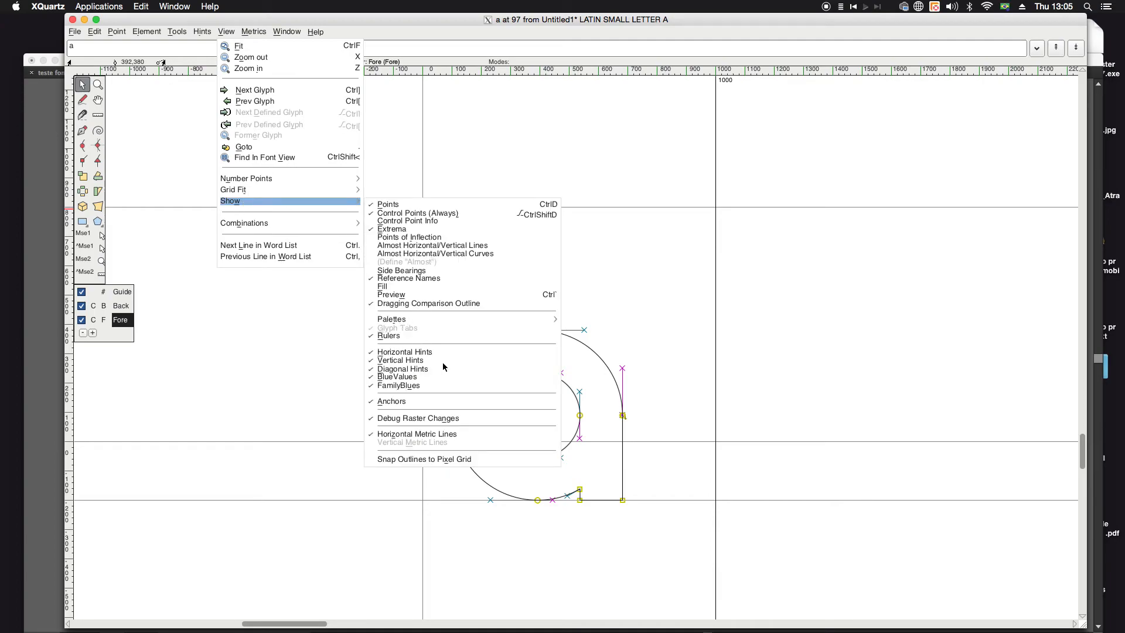
pyautogui.click(382, 271)
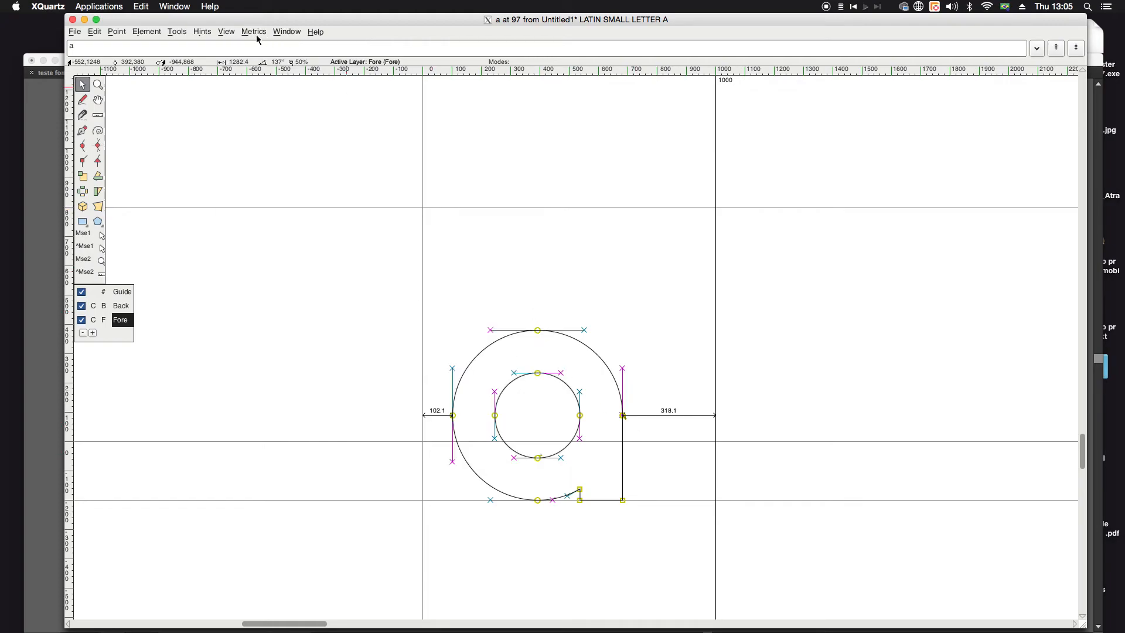
# Step: Show the letter a as a filled preview and examine its shape without points and guide lines
pyautogui.click(224, 35)
pyautogui.click(225, 32)
pyautogui.click(224, 33)
pyautogui.click(225, 32)
pyautogui.press('space')
pyautogui.press('space')
pyautogui.click(224, 32)
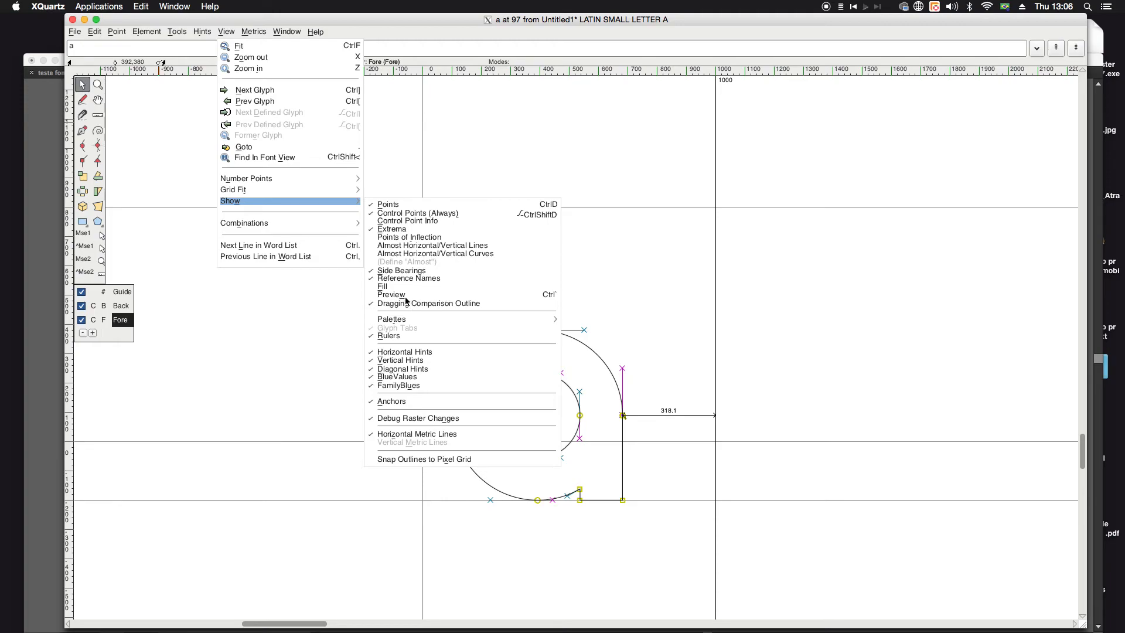
pyautogui.click(392, 294)
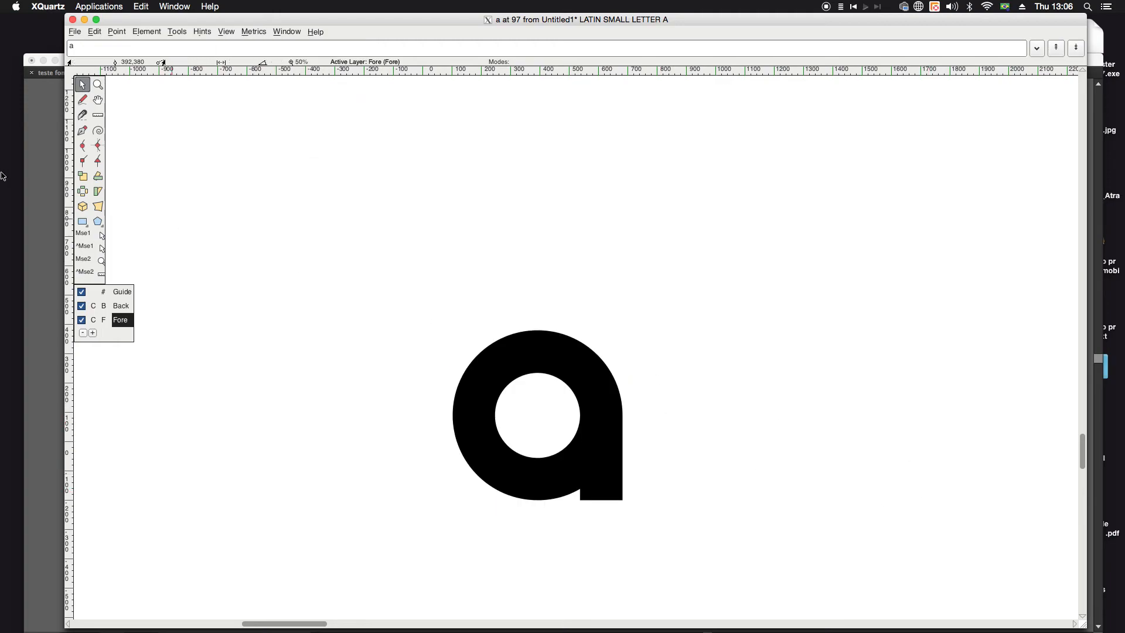
pyautogui.click(94, 99)
pyautogui.moveTo(374, 184); pyautogui.dragTo(285, 133)
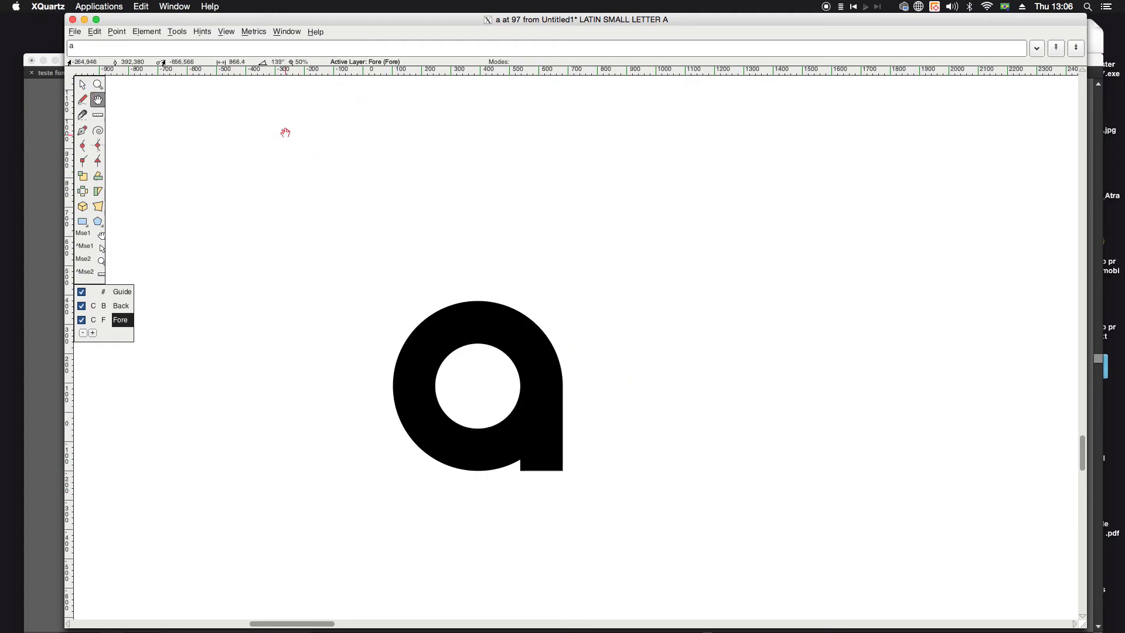
pyautogui.moveTo(569, 295); pyautogui.dragTo(676, 256)
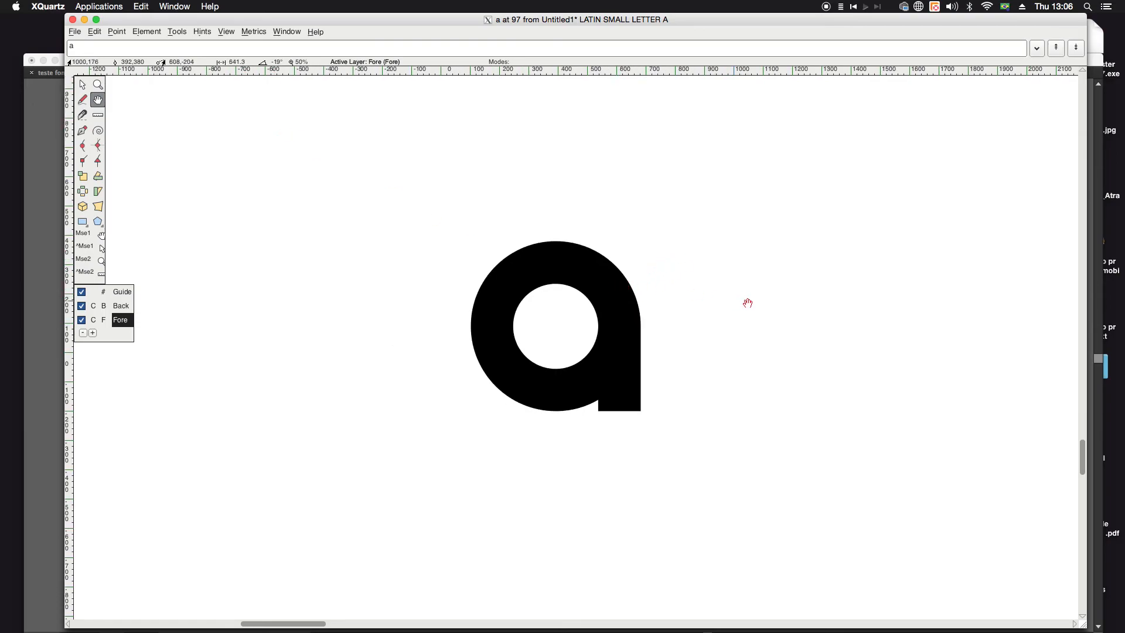
# Step: Try scaling the previewed letter a unevenly to about 13% width and 155% height, and undo it
pyautogui.click(83, 175)
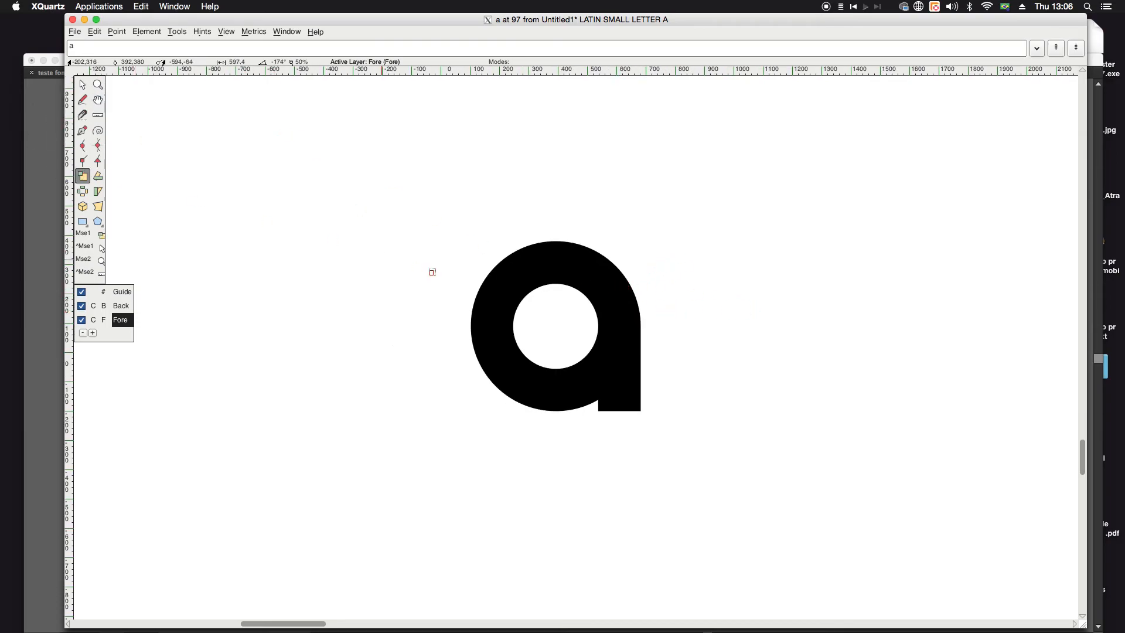
pyautogui.moveTo(527, 271); pyautogui.dragTo(479, 243)
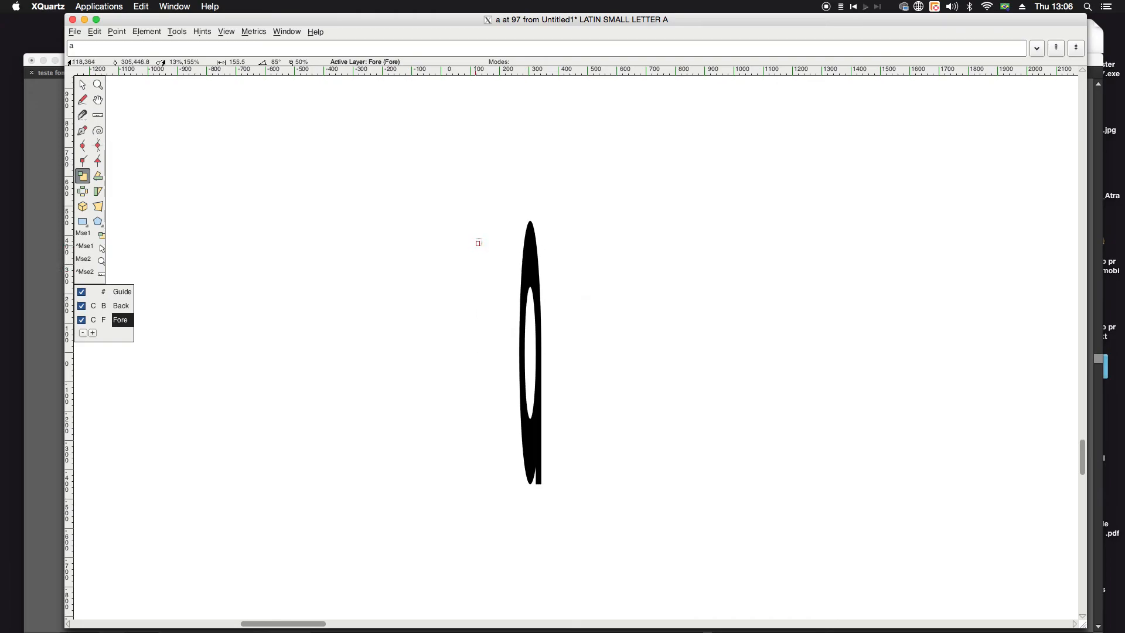
pyautogui.press('super+z')
# Step: Try selecting and moving the letter a while it is shown as a filled preview, undoing the moves
pyautogui.click(82, 86)
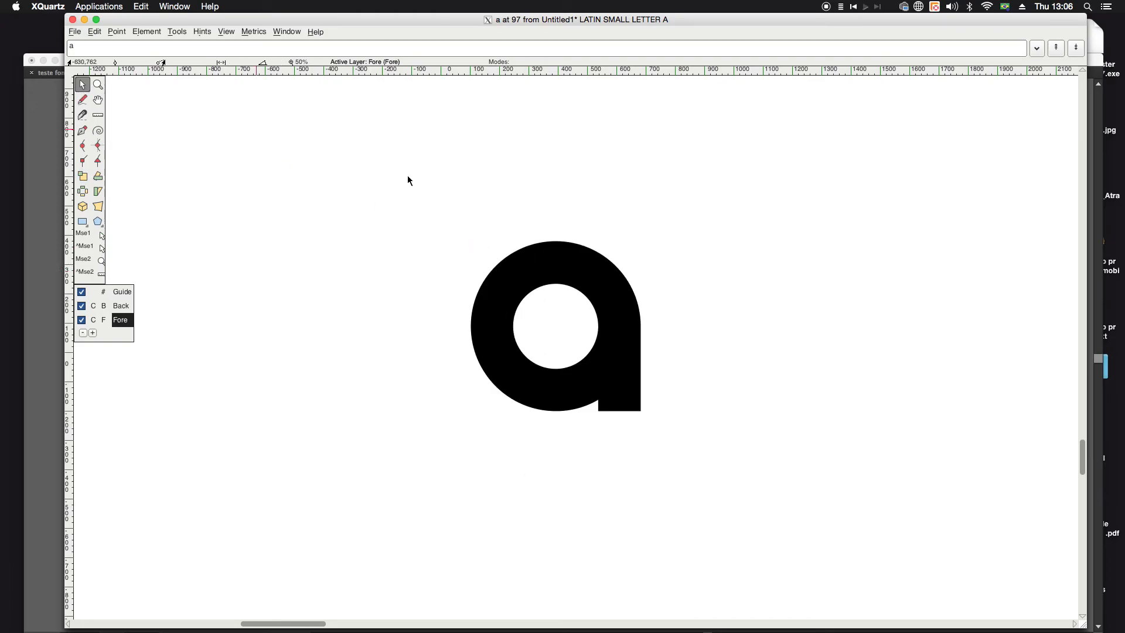
pyautogui.moveTo(617, 290); pyautogui.dragTo(652, 286)
pyautogui.click(514, 252)
pyautogui.moveTo(539, 308); pyautogui.dragTo(630, 445)
pyautogui.press('super+z')
pyautogui.moveTo(447, 201); pyautogui.dragTo(716, 494)
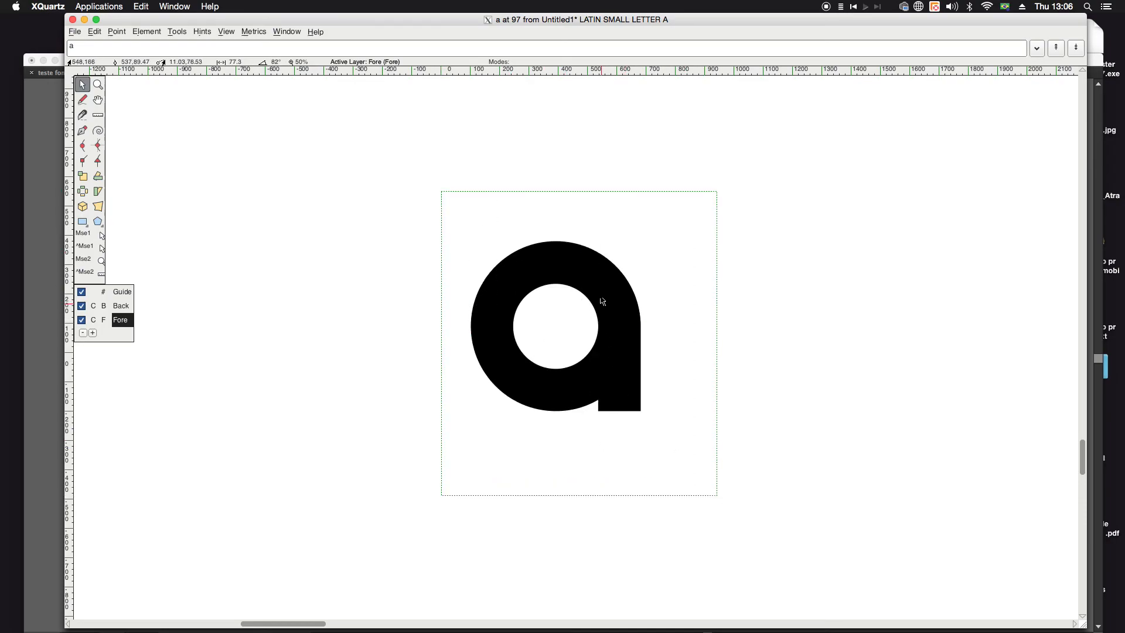
pyautogui.moveTo(560, 252); pyautogui.dragTo(523, 246)
pyautogui.press('super+z')
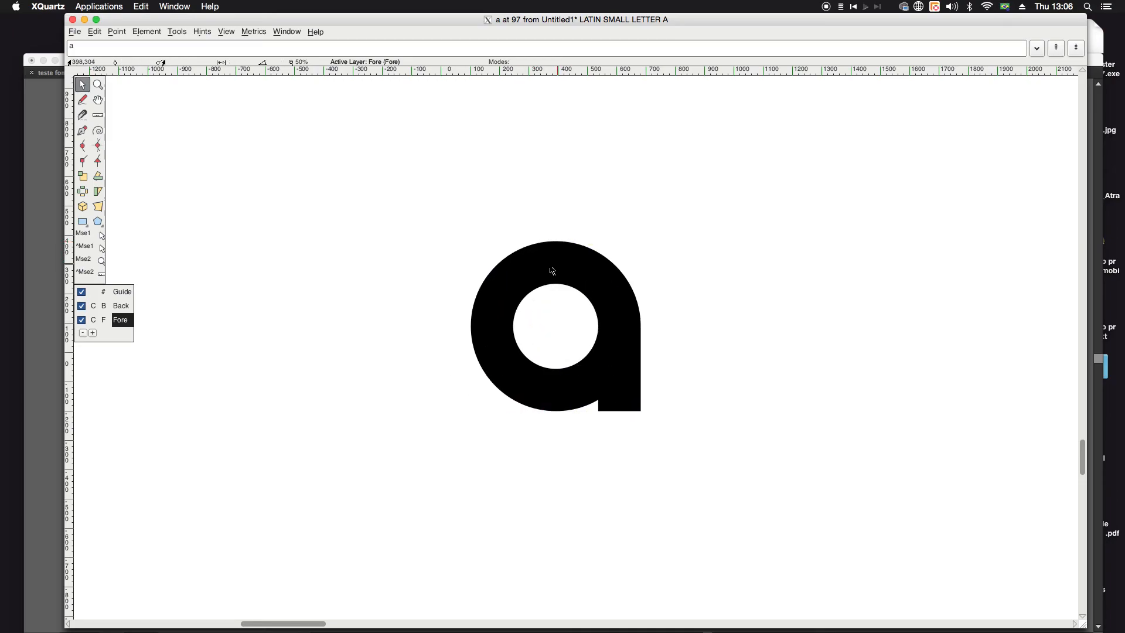
pyautogui.moveTo(427, 184); pyautogui.dragTo(811, 516)
pyautogui.moveTo(588, 364)
pyautogui.mouseDown()
pyautogui.moveTo(677, 437)
pyautogui.moveTo(816, 525)
pyautogui.moveTo(836, 428)
pyautogui.moveTo(572, 326)
pyautogui.moveTo(398, 306)
pyautogui.moveTo(252, 439)
pyautogui.moveTo(530, 466)
pyautogui.moveTo(587, 384)
pyautogui.mouseUp()
pyautogui.press('super+z')
pyautogui.moveTo(611, 348); pyautogui.dragTo(602, 355)
pyautogui.moveTo(391, 195); pyautogui.dragTo(772, 508)
pyautogui.moveTo(552, 246)
pyautogui.mouseDown()
pyautogui.moveTo(538, 250)
pyautogui.moveTo(554, 246)
pyautogui.mouseUp()
pyautogui.moveTo(402, 204); pyautogui.dragTo(866, 549)
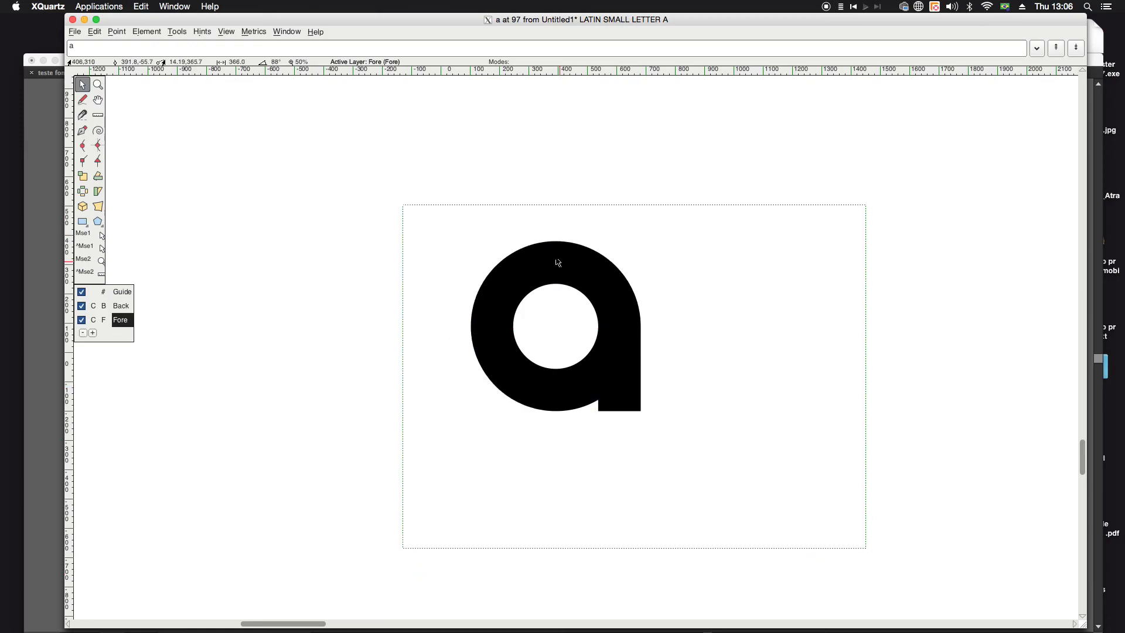
pyautogui.moveTo(557, 245); pyautogui.dragTo(464, 245)
pyautogui.hotkey('ctrl', 'z')
# Step: Turn off the filled preview to return to the editable outline, and deselect the letter a
pyautogui.click(232, 33)
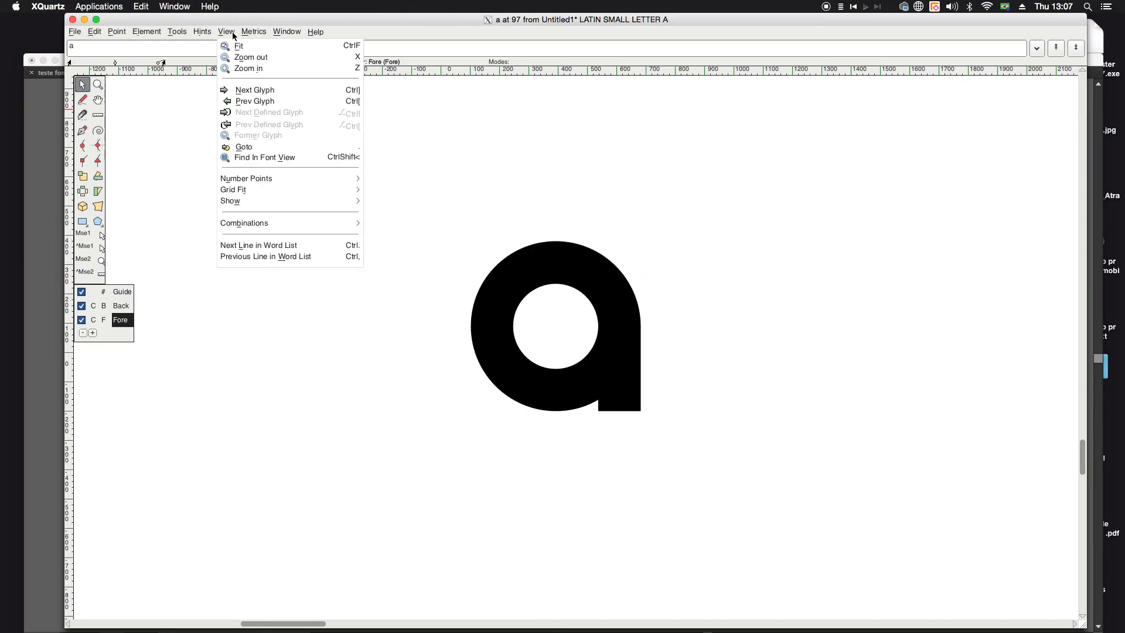
pyautogui.moveTo(237, 204)
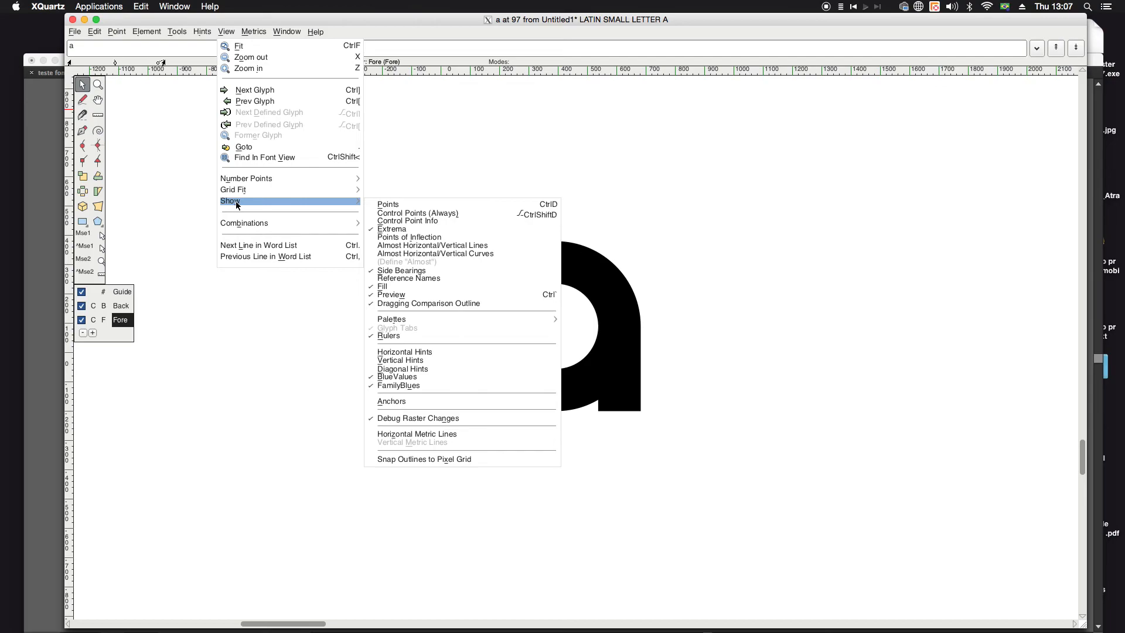
pyautogui.click(399, 298)
pyautogui.click(333, 238)
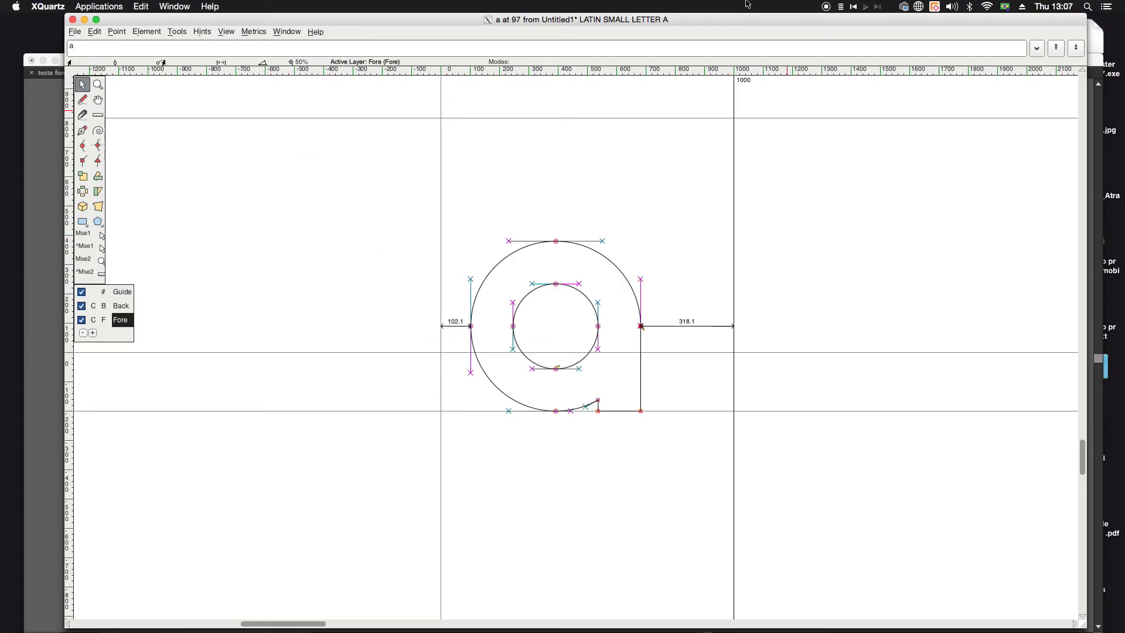
pyautogui.click(76, 32)
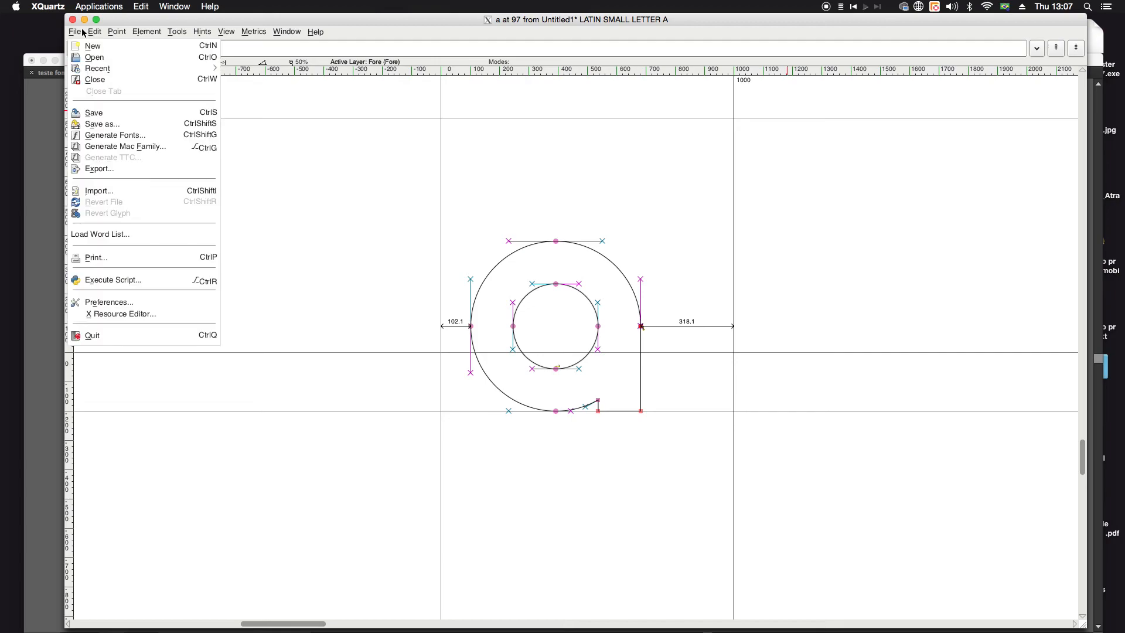
pyautogui.click(105, 116)
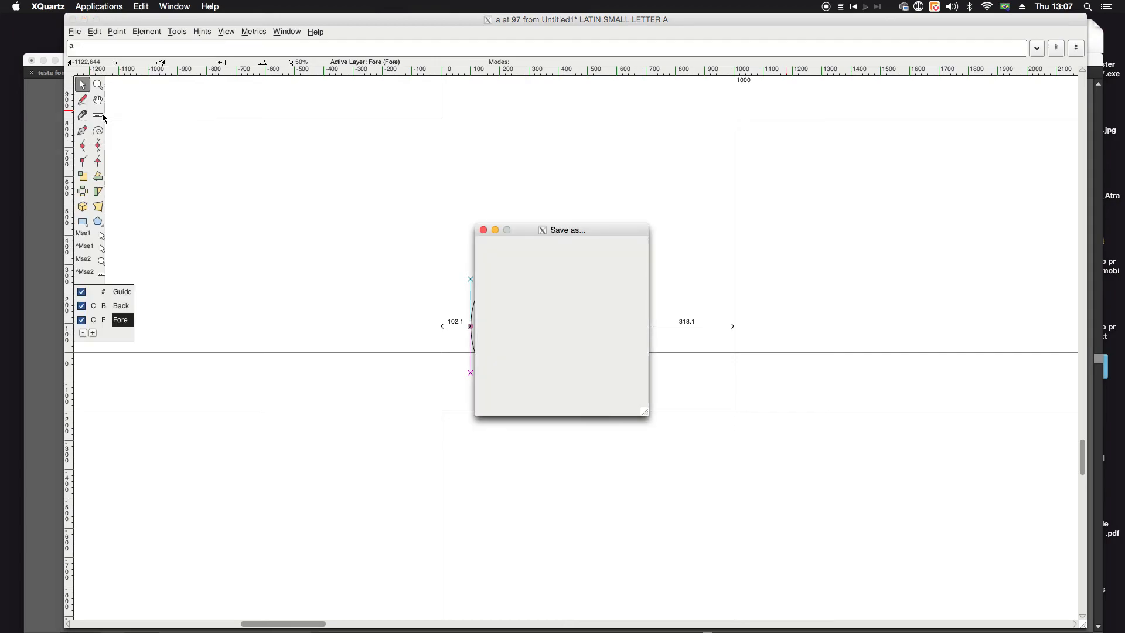
pyautogui.moveTo(548, 230); pyautogui.dragTo(389, 168)
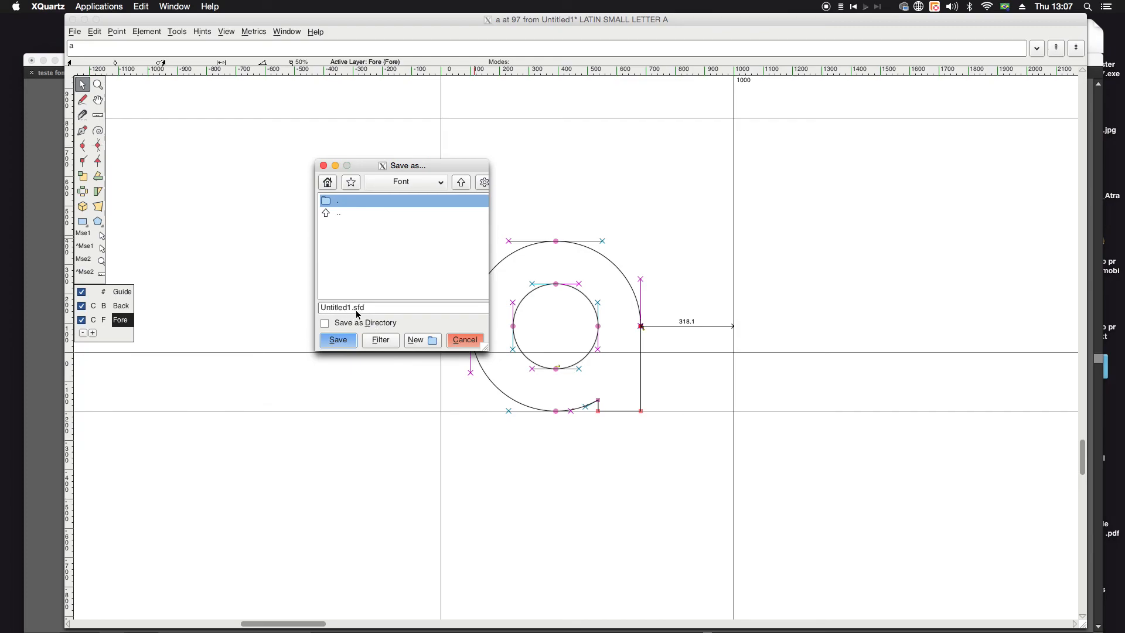
pyautogui.click(324, 166)
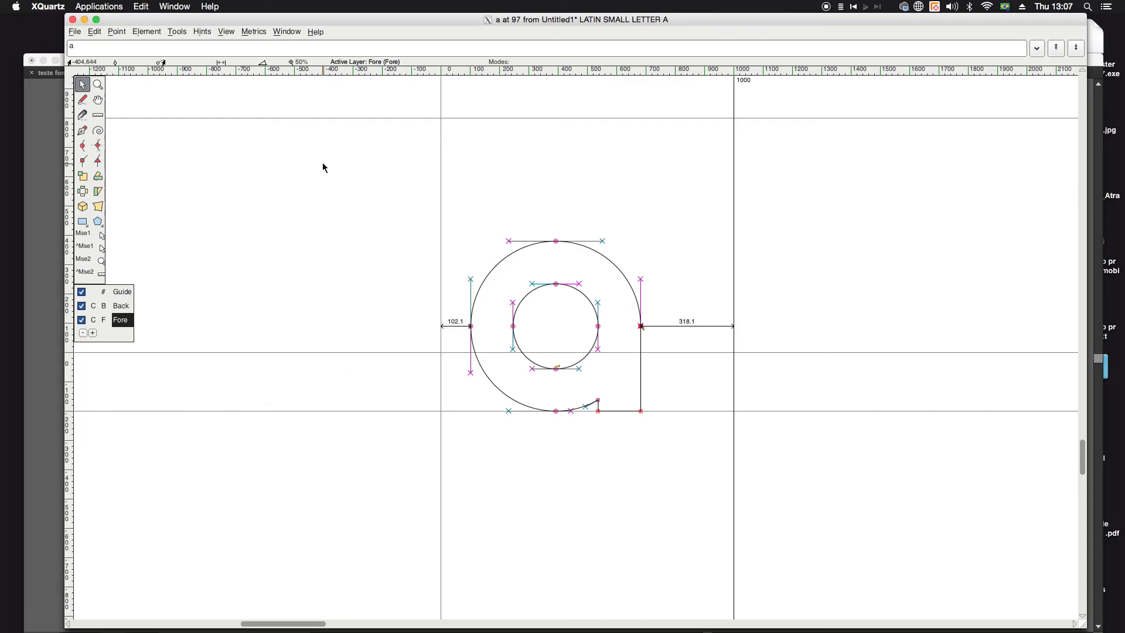
# Step: Close the letter a's glyph window and enlarge the font overview window to fit more glyph cells
pyautogui.click(73, 21)
pyautogui.click(420, 351)
pyautogui.click(375, 289)
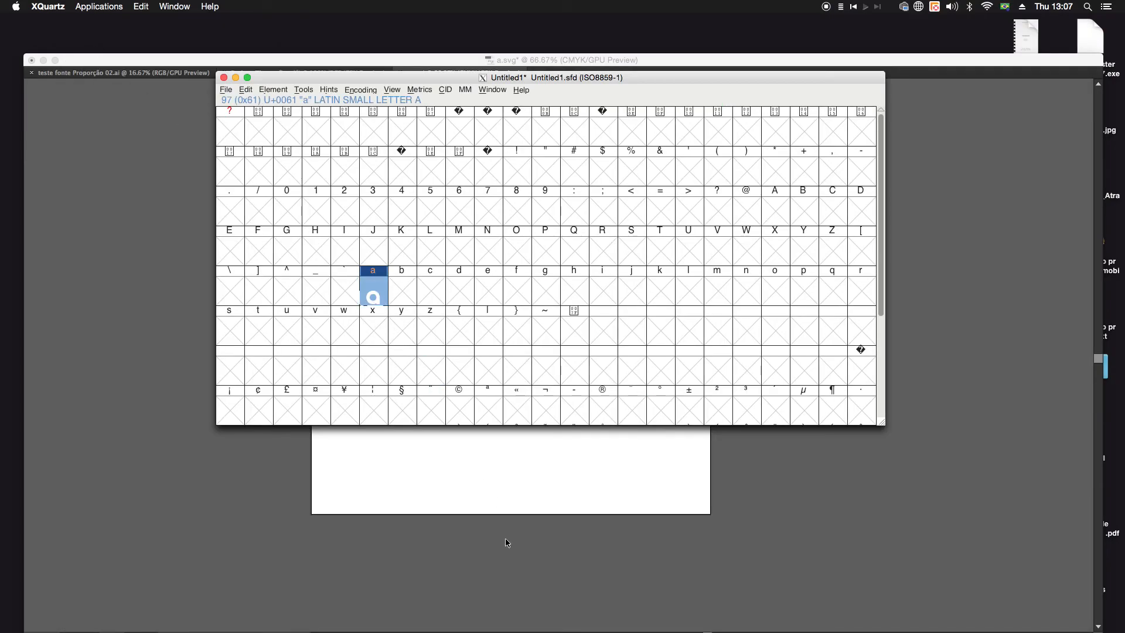
pyautogui.click(522, 409)
pyautogui.click(380, 295)
pyautogui.moveTo(884, 423); pyautogui.dragTo(1084, 503)
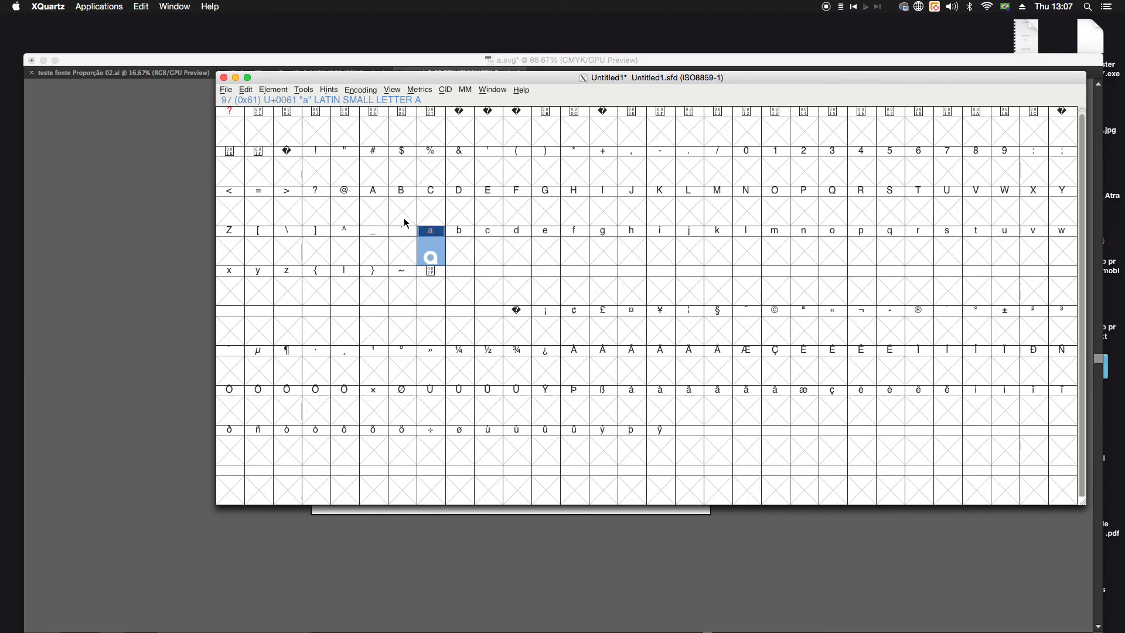
# Step: Reopen the lowercase a glyph from the font overview to view its outline, and close it again
pyautogui.click(448, 313)
pyautogui.doubleClick(432, 248)
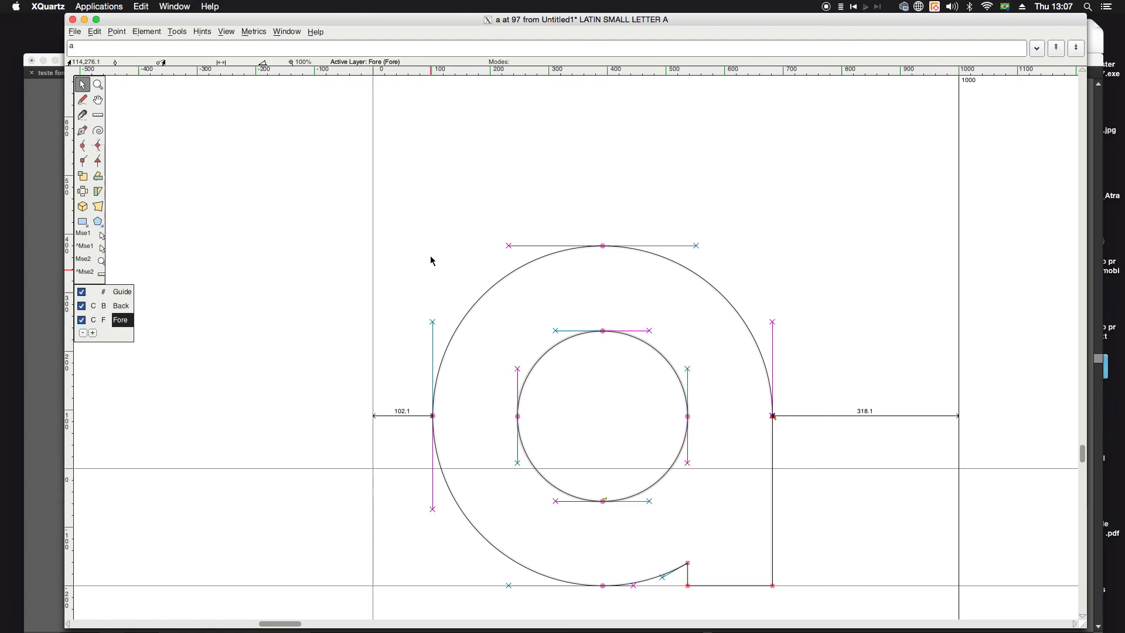
pyautogui.click(73, 19)
# Step: Open the font generation settings for the current font and keep TrueType (Symbol) as the output format
pyautogui.click(227, 91)
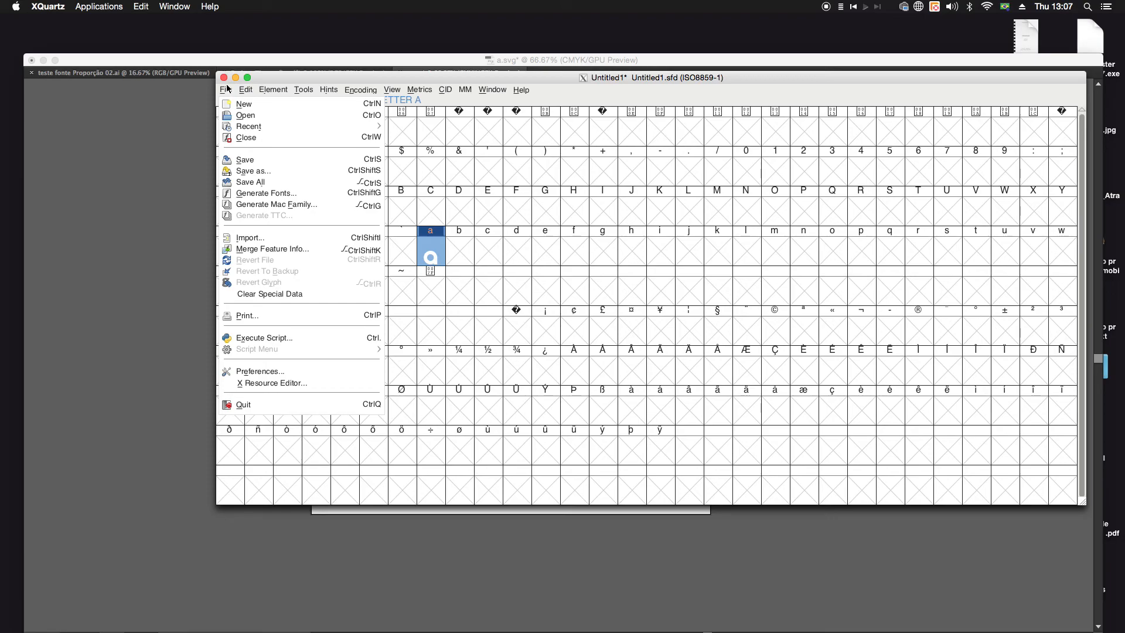
pyautogui.click(226, 89)
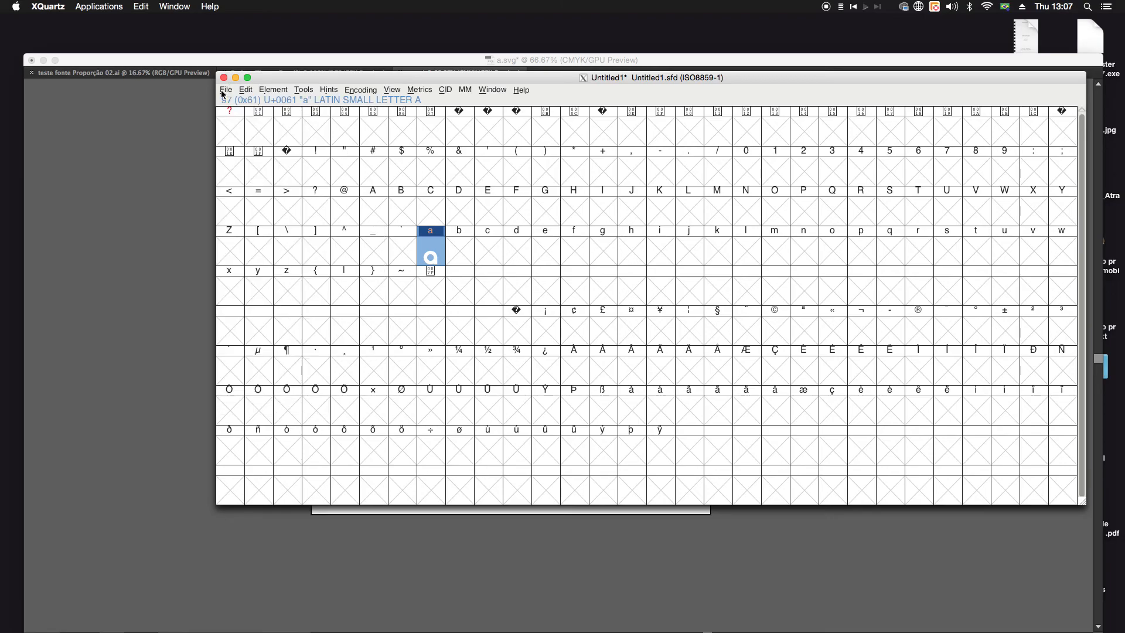
pyautogui.click(227, 90)
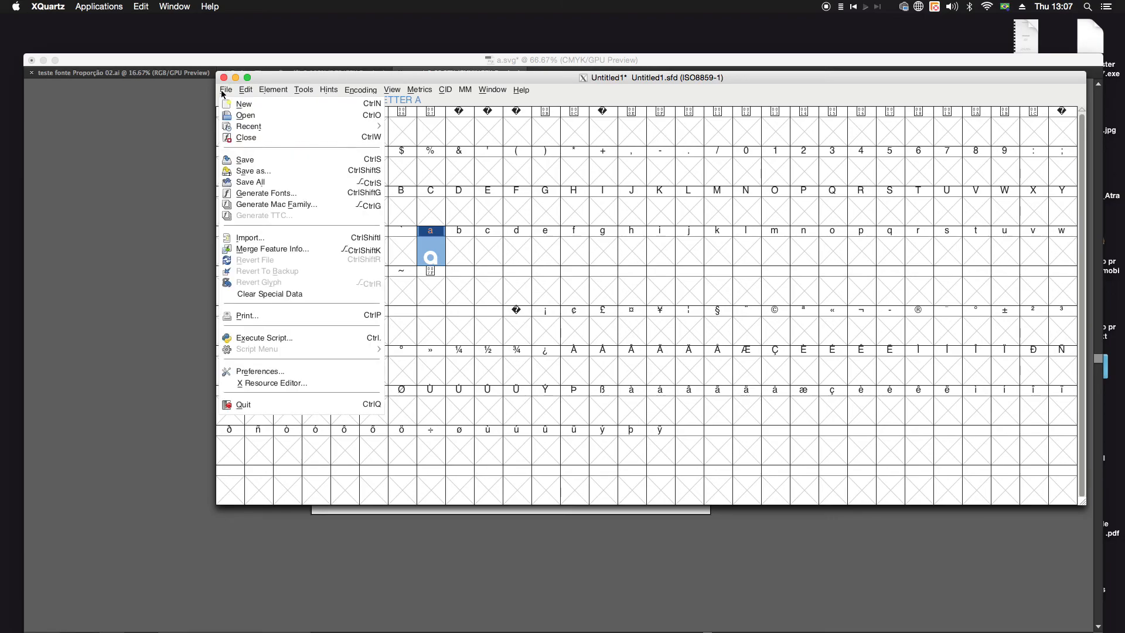
pyautogui.click(257, 199)
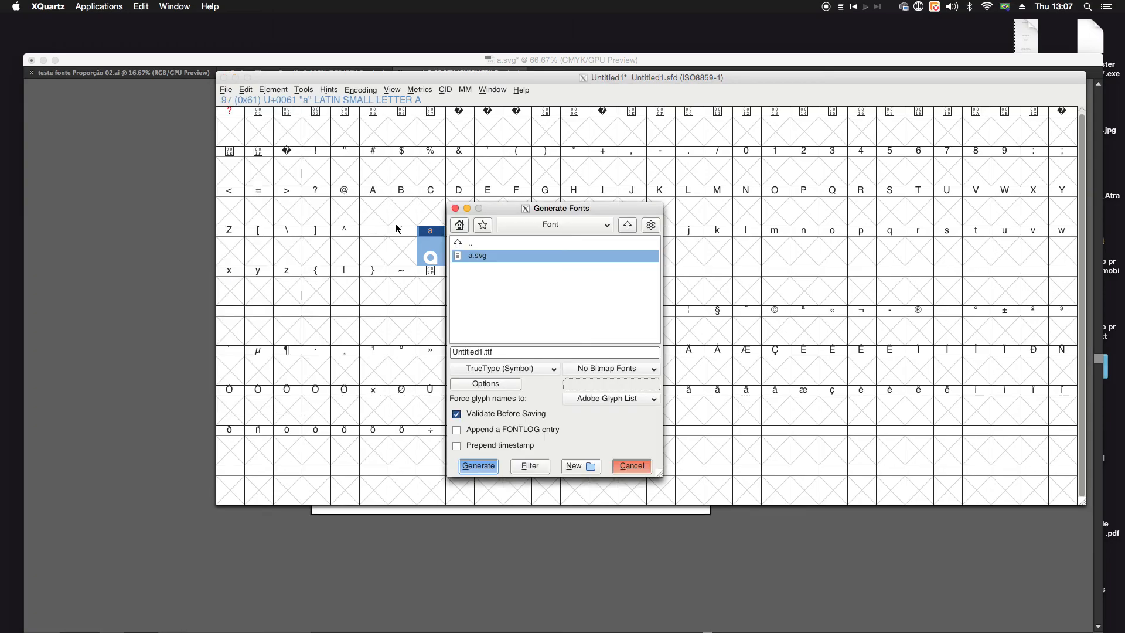
pyautogui.moveTo(526, 211); pyautogui.dragTo(447, 161)
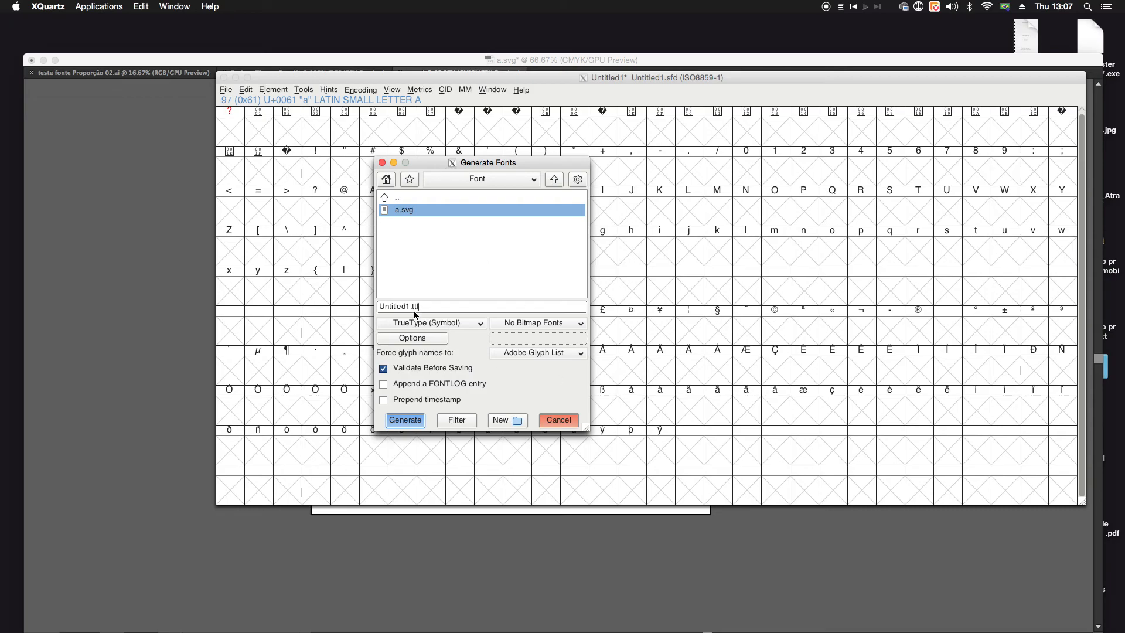
pyautogui.click(472, 326)
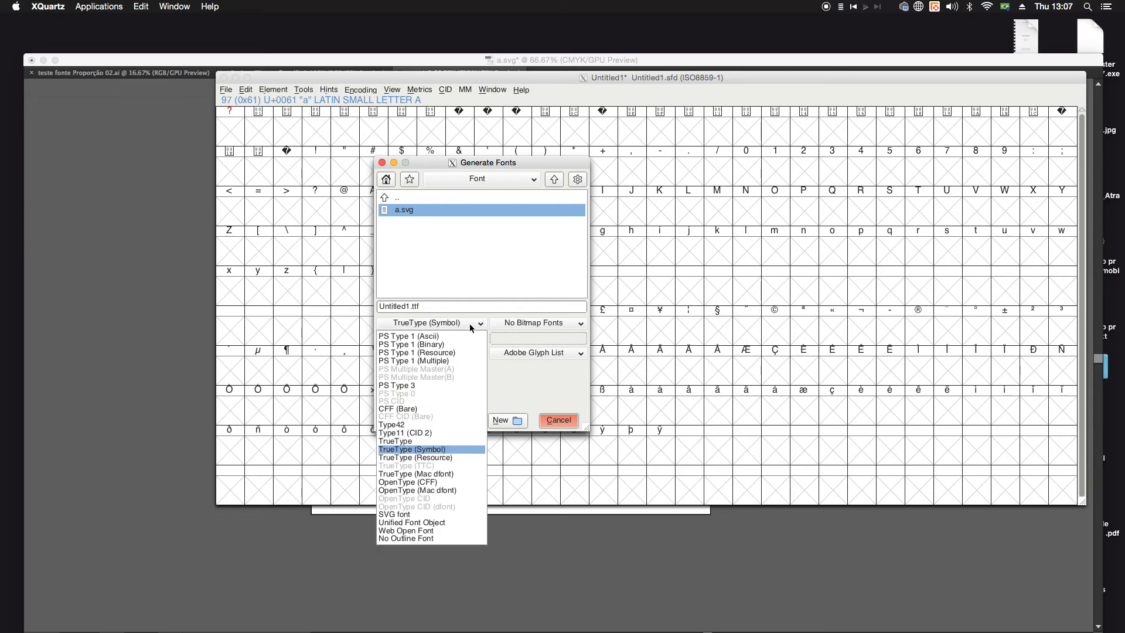
pyautogui.click(469, 323)
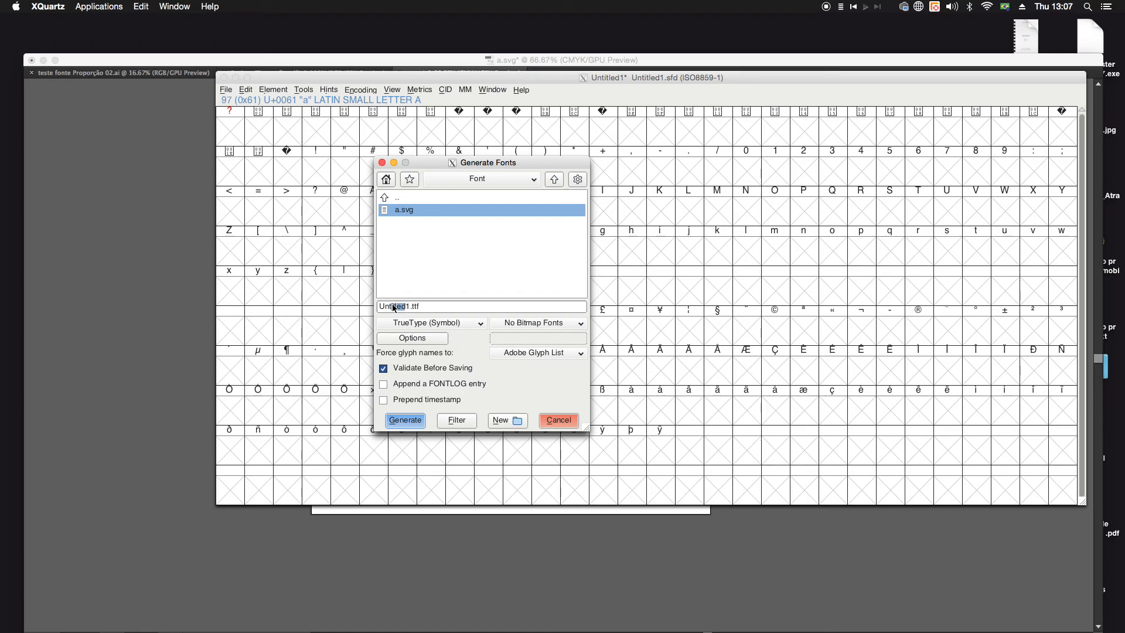
# Step: Name the output font file fontes_teste.ttf, keeping the Font folder as its destination
pyautogui.doubleClick(414, 306)
pyautogui.write('fontes_')
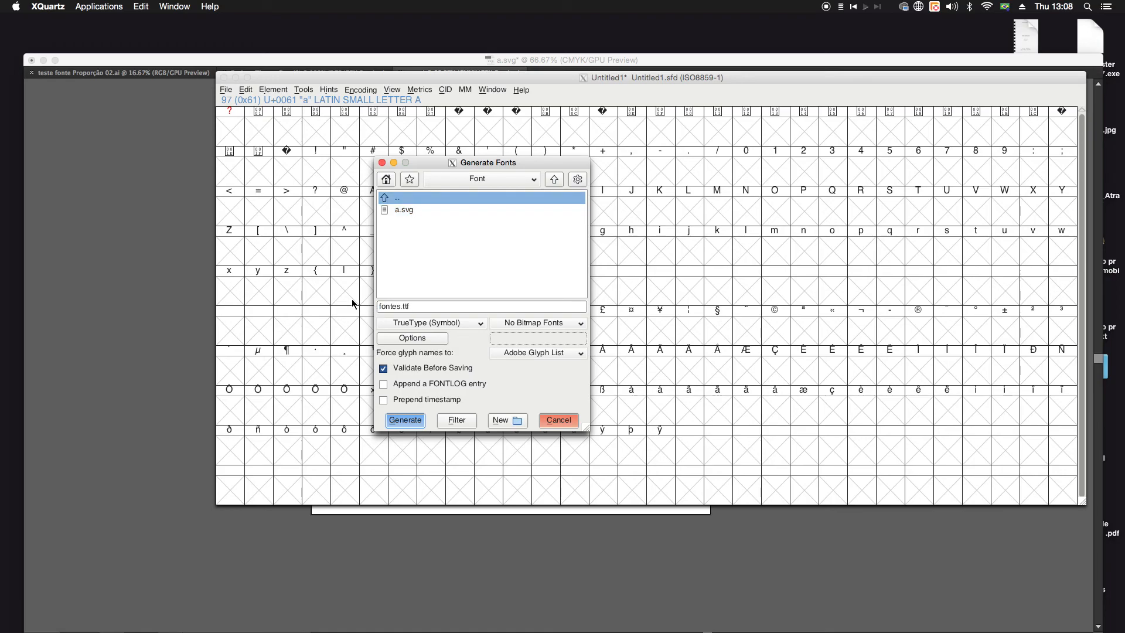
pyautogui.write('teste')
pyautogui.moveTo(448, 161); pyautogui.dragTo(444, 93)
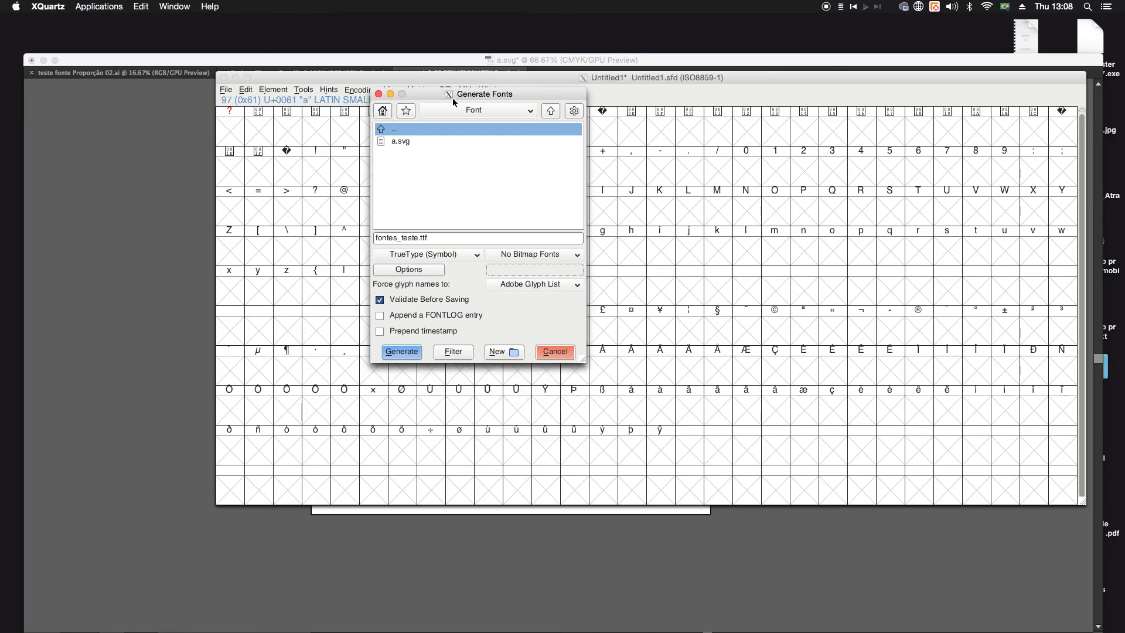
pyautogui.click(489, 110)
pyautogui.click(489, 110)
# Step: Generate the font file, accepting the non-standard em size and the non-integral coordinates without reviewing them
pyautogui.click(402, 352)
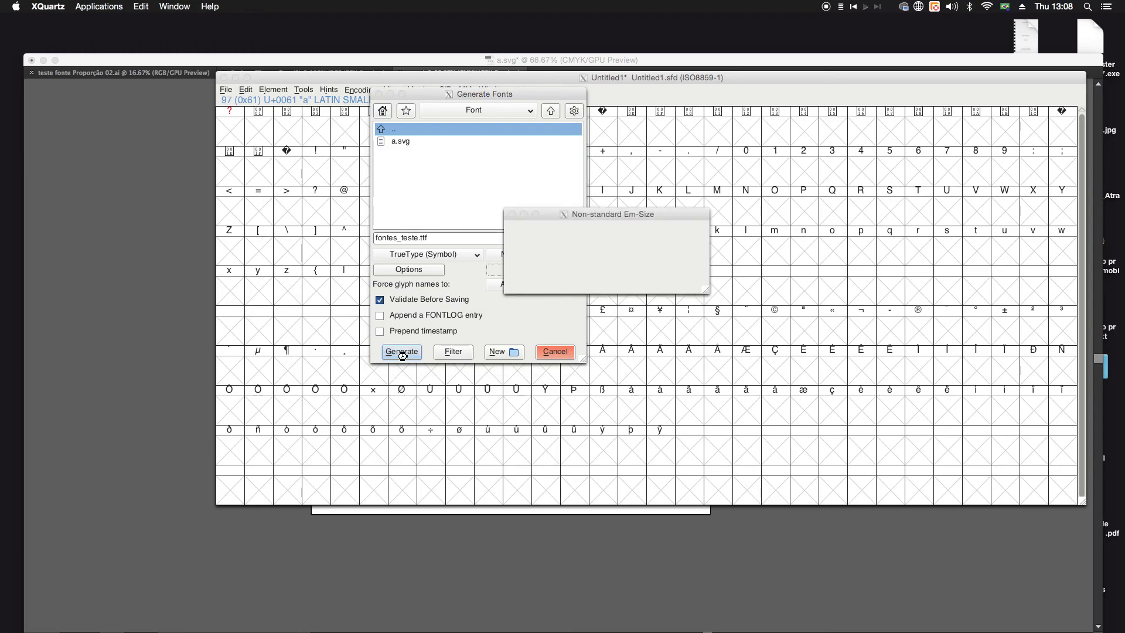
pyautogui.moveTo(586, 219); pyautogui.dragTo(532, 254)
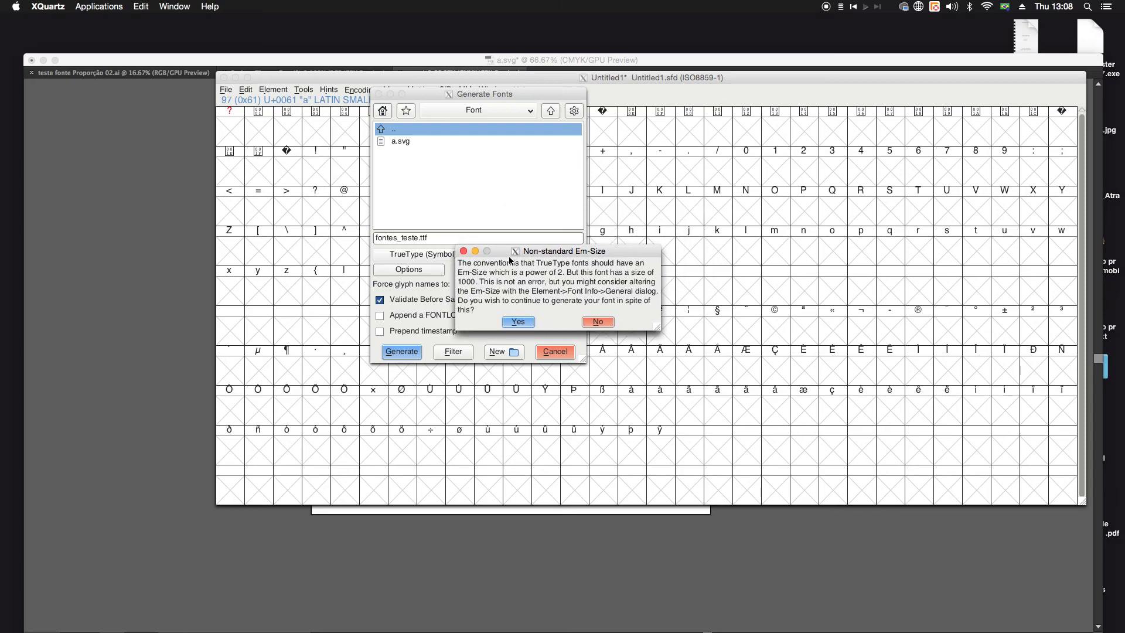
pyautogui.click(518, 321)
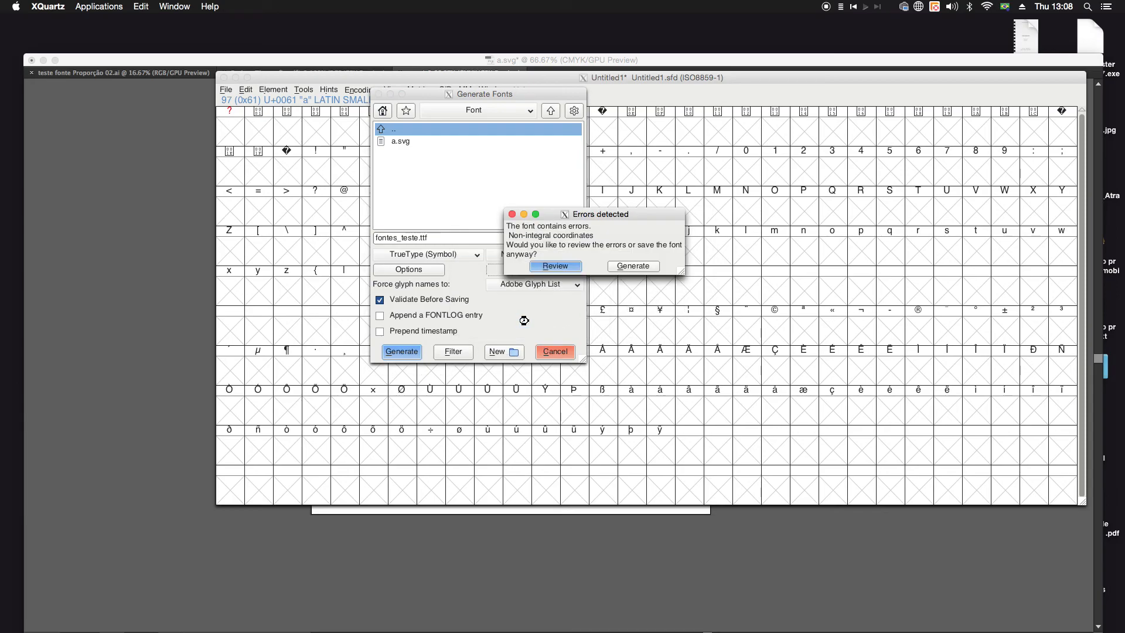
pyautogui.click(631, 267)
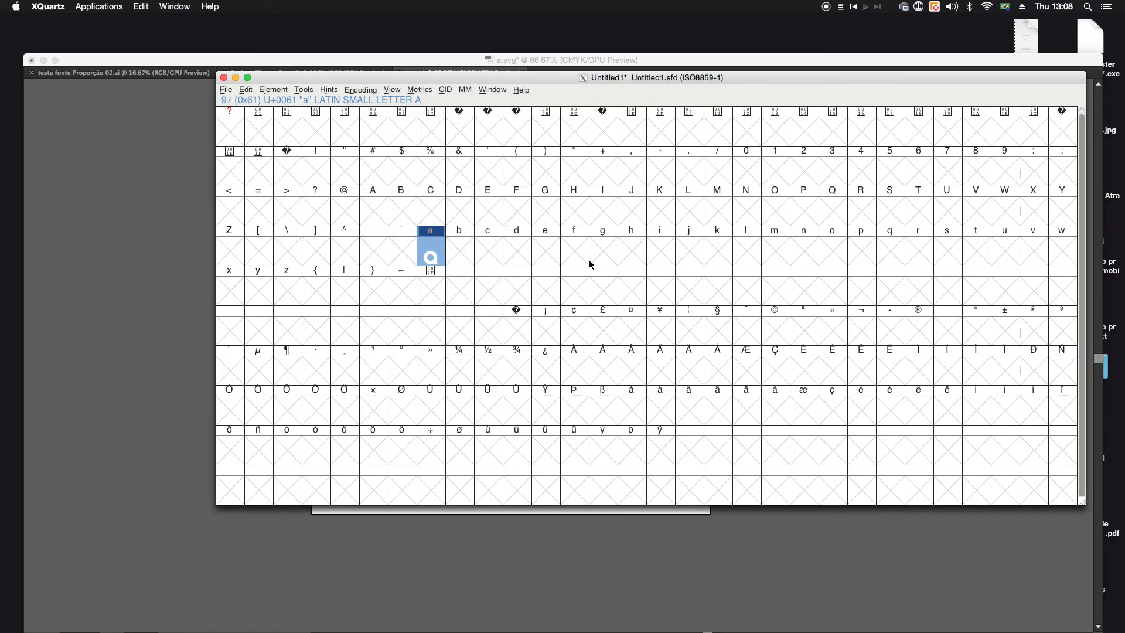
# Step: Switch to the Font folder in Finder and open fontes_teste.ttf in the Font Book preview
pyautogui.click(563, 589)
pyautogui.moveTo(183, 620)
pyautogui.click(26, 620)
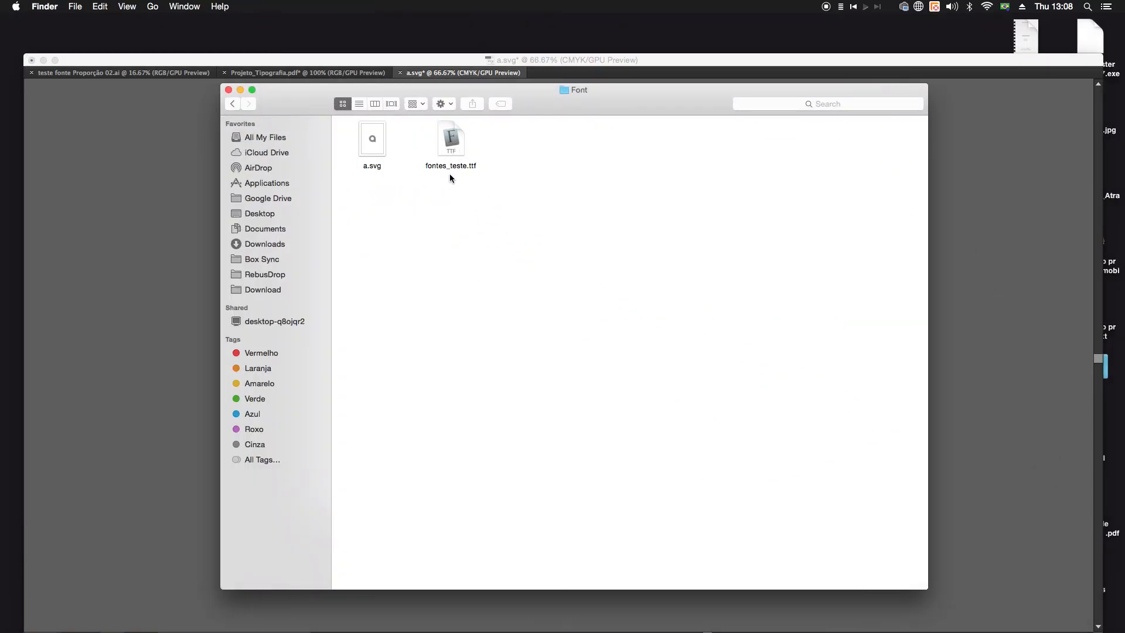
pyautogui.click(451, 143)
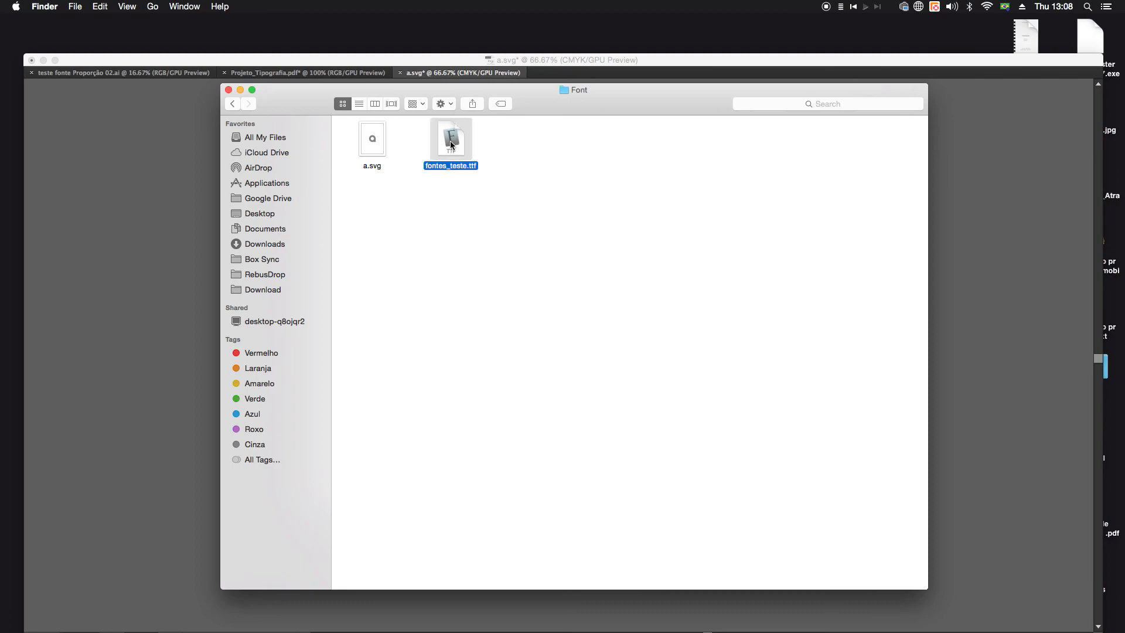
pyautogui.doubleClick(450, 140)
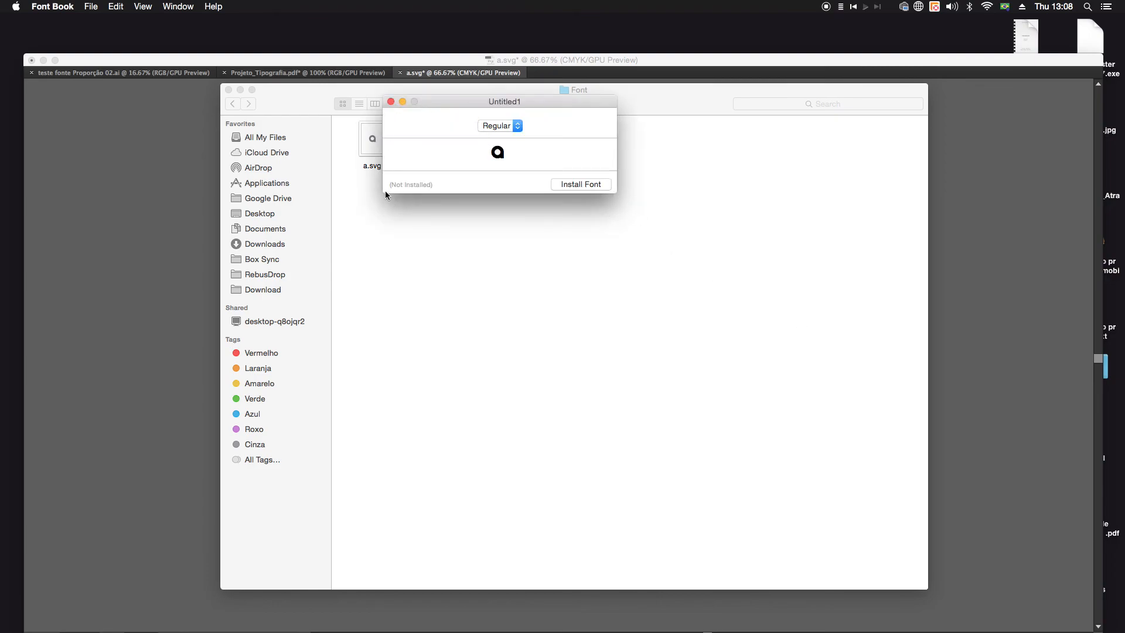
# Step: Examine the generated font's style options and its letter a in the preview, and close it without installing the font
pyautogui.click(519, 128)
pyautogui.click(517, 126)
pyautogui.moveTo(533, 101); pyautogui.dragTo(629, 177)
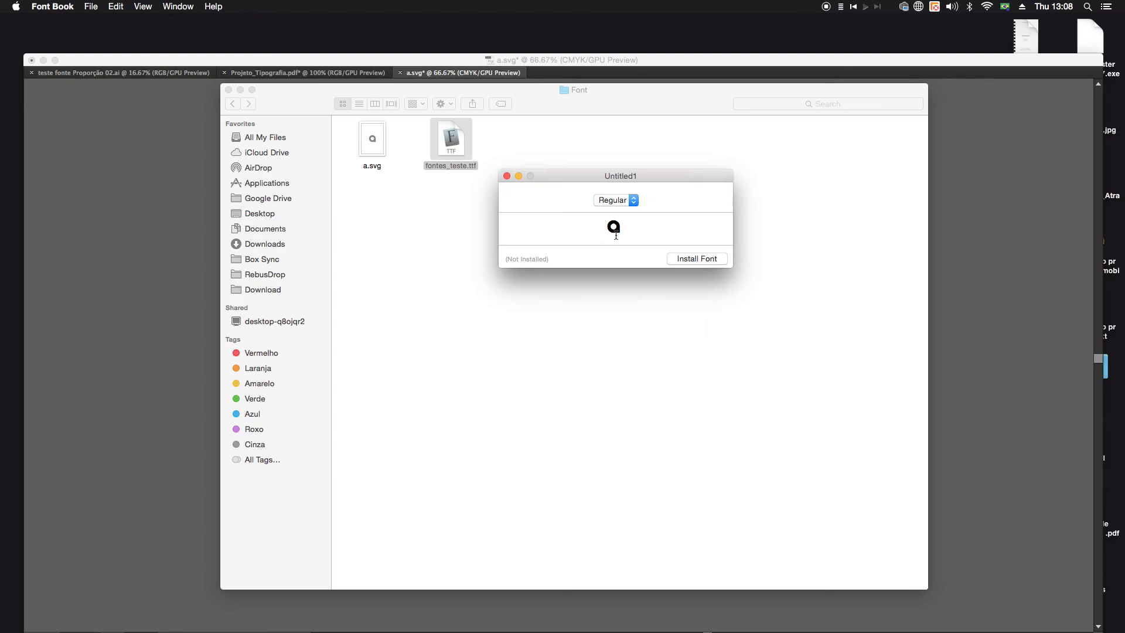
pyautogui.moveTo(614, 233); pyautogui.dragTo(625, 228)
pyautogui.click(625, 238)
pyautogui.moveTo(557, 173); pyautogui.dragTo(568, 157)
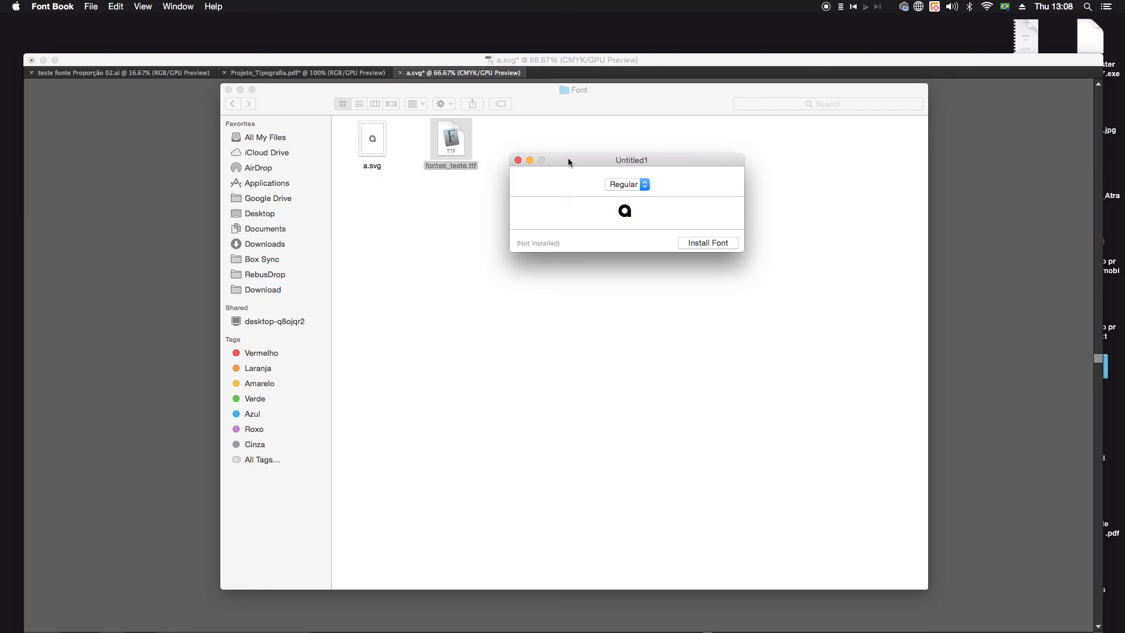
pyautogui.click(518, 160)
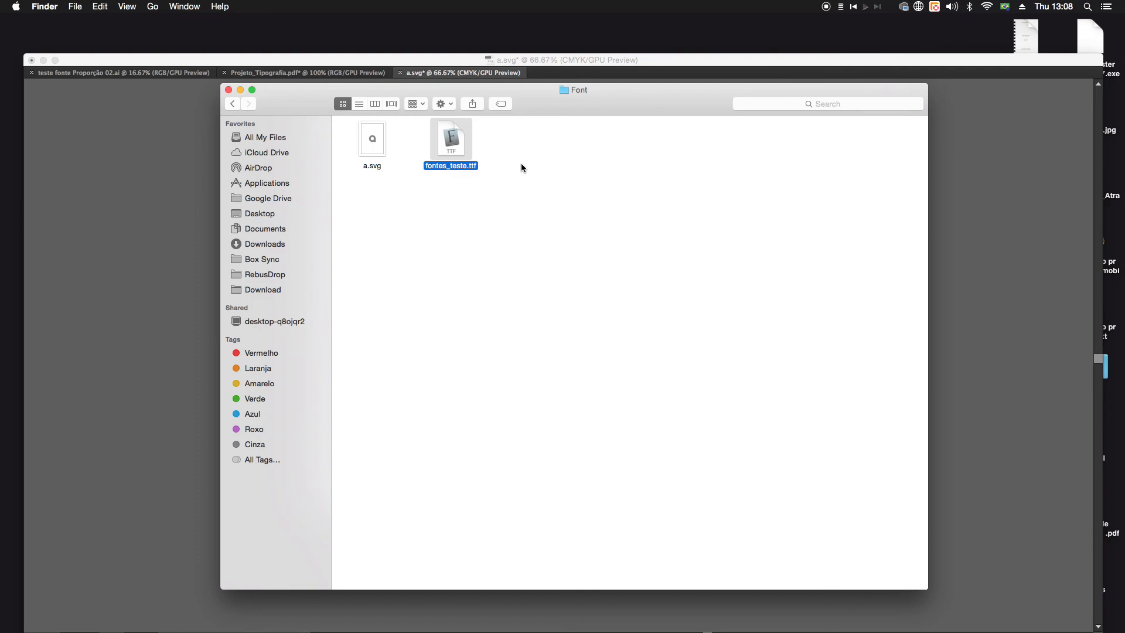
# Step: Switch back to the FontForge font overview, reposition its window, and select the lowercase a glyph cell
pyautogui.click(521, 167)
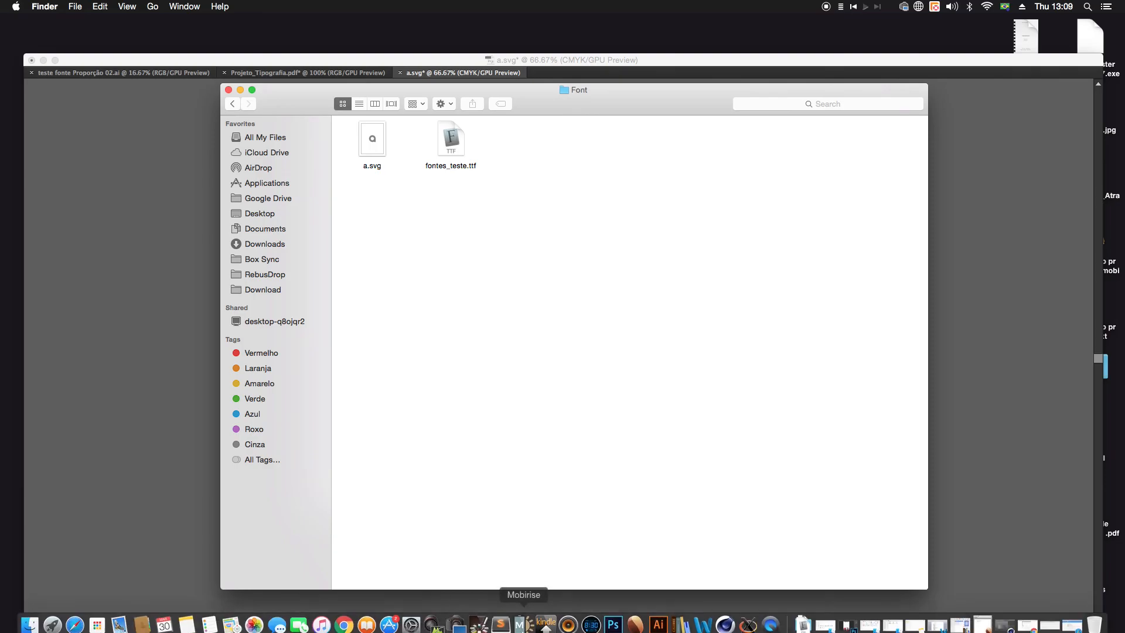
pyautogui.click(746, 618)
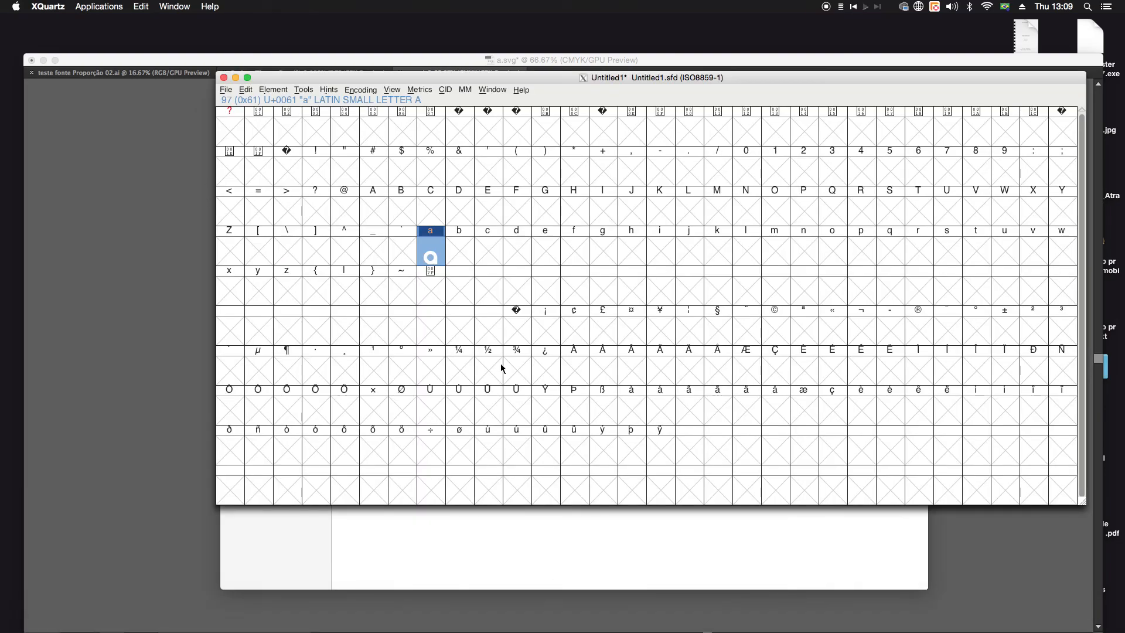
pyautogui.moveTo(514, 77); pyautogui.dragTo(488, 77)
pyautogui.click(466, 260)
pyautogui.click(407, 256)
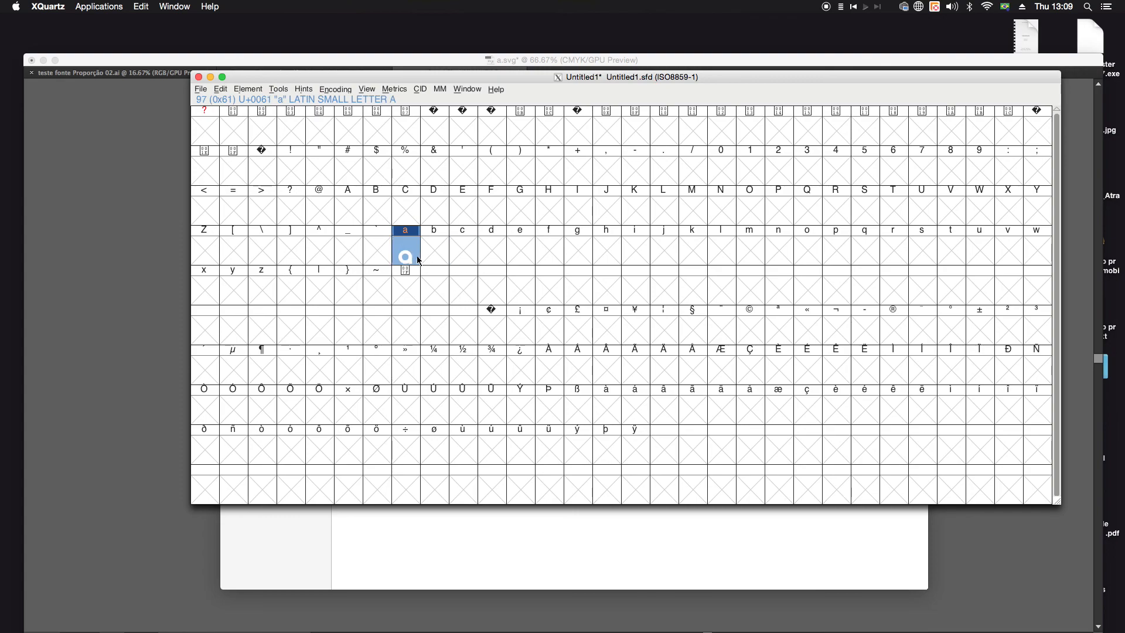